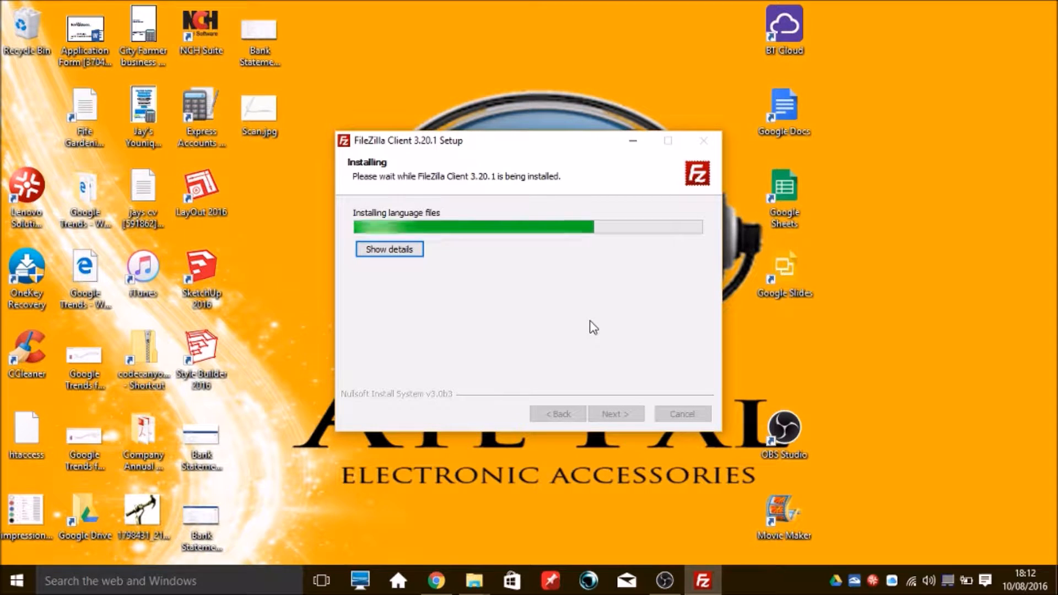
Step: Finish the FileZilla Client 3.20.1 setup, launch the program and dismiss its welcome message
{"action": "key", "text": "Return"}
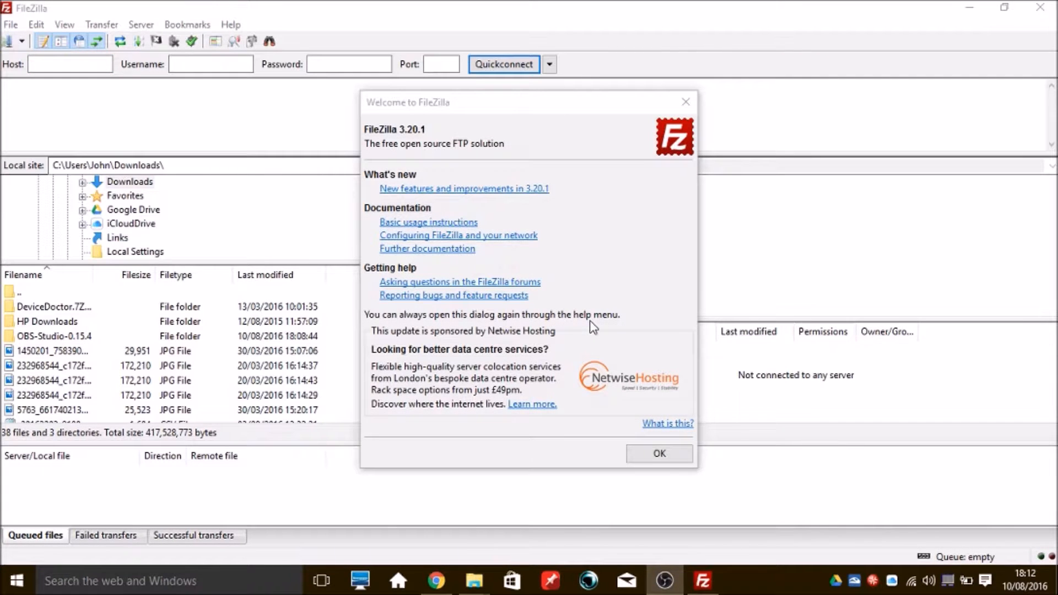
{"action": "left_click", "coordinate": [659, 453]}
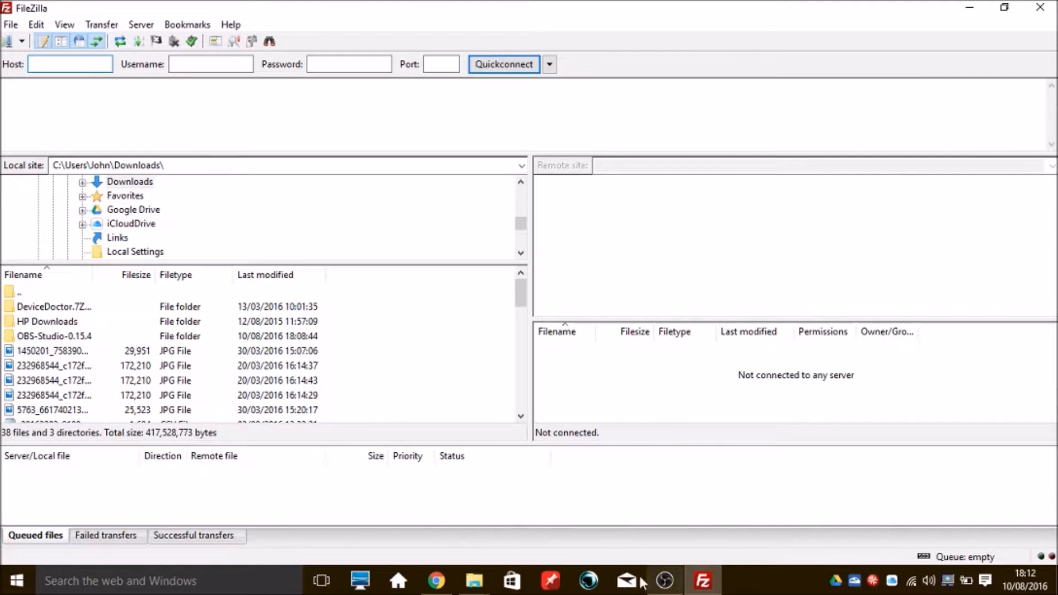
Step: Switch to Chrome and open the FTP Accounts page of the HostGator control panel
{"action": "left_click", "coordinate": [450, 585]}
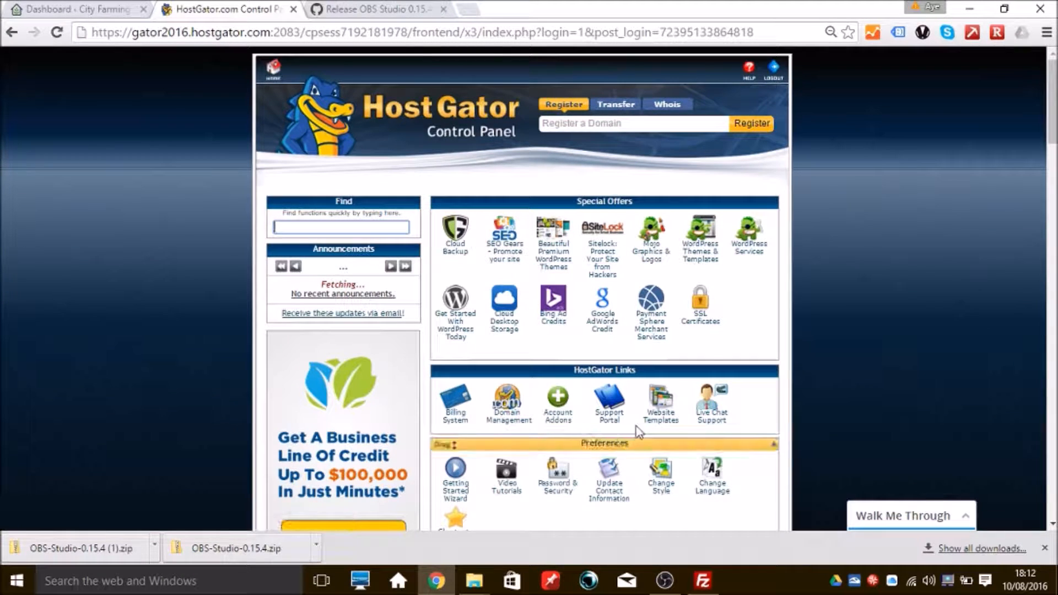
{"action": "scroll", "coordinate": [520, 286], "scroll_direction": "down", "scroll_amount": 3}
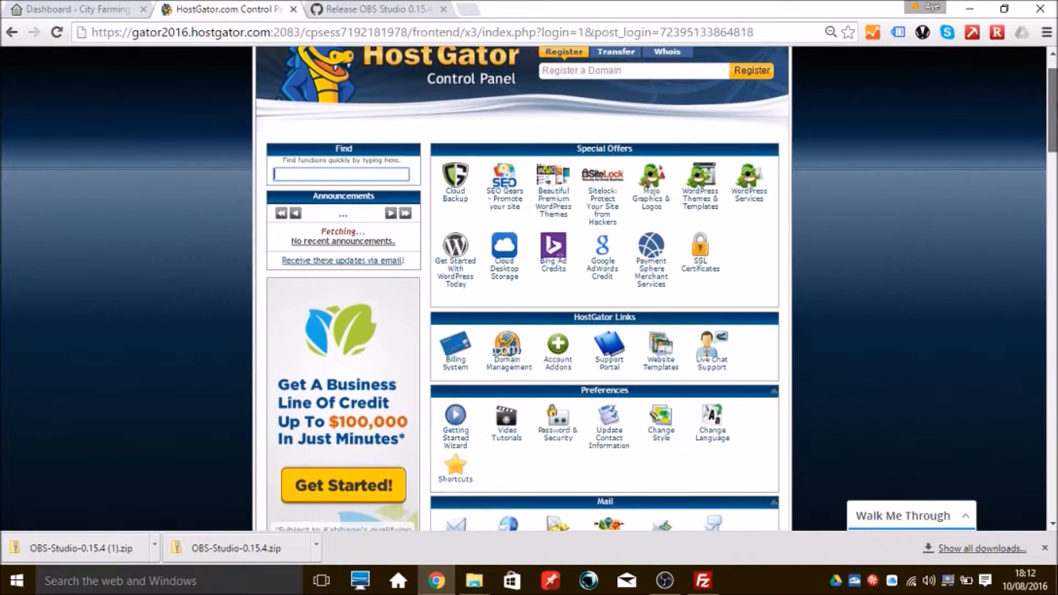
{"action": "scroll", "coordinate": [521, 286], "scroll_direction": "down", "scroll_amount": 2}
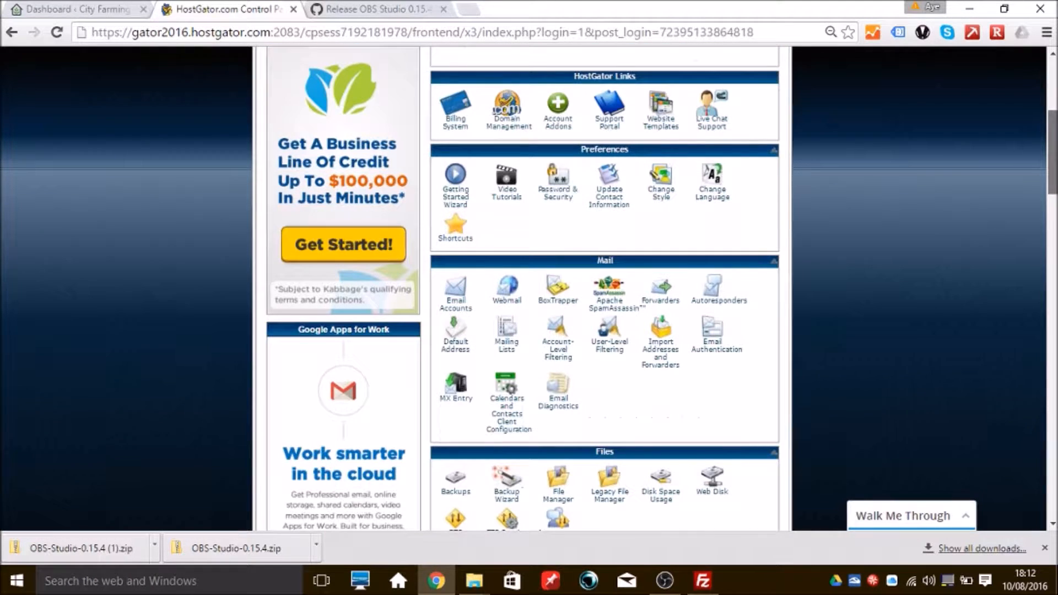
{"action": "scroll", "coordinate": [521, 286], "scroll_direction": "down", "scroll_amount": 5}
{"action": "scroll", "coordinate": [452, 270], "scroll_direction": "down", "scroll_amount": 1}
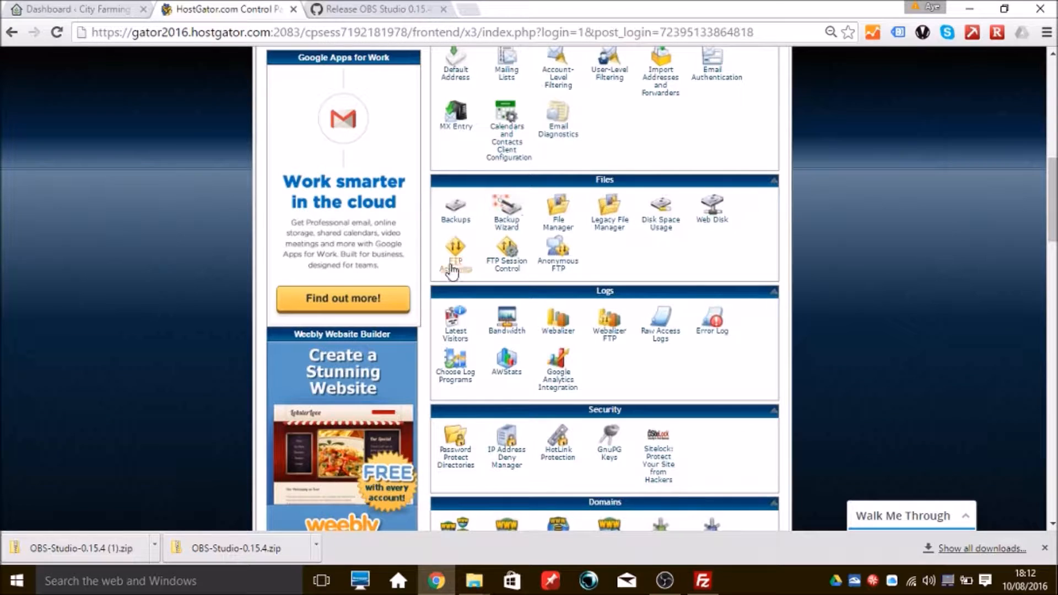
{"action": "left_click", "coordinate": [453, 261]}
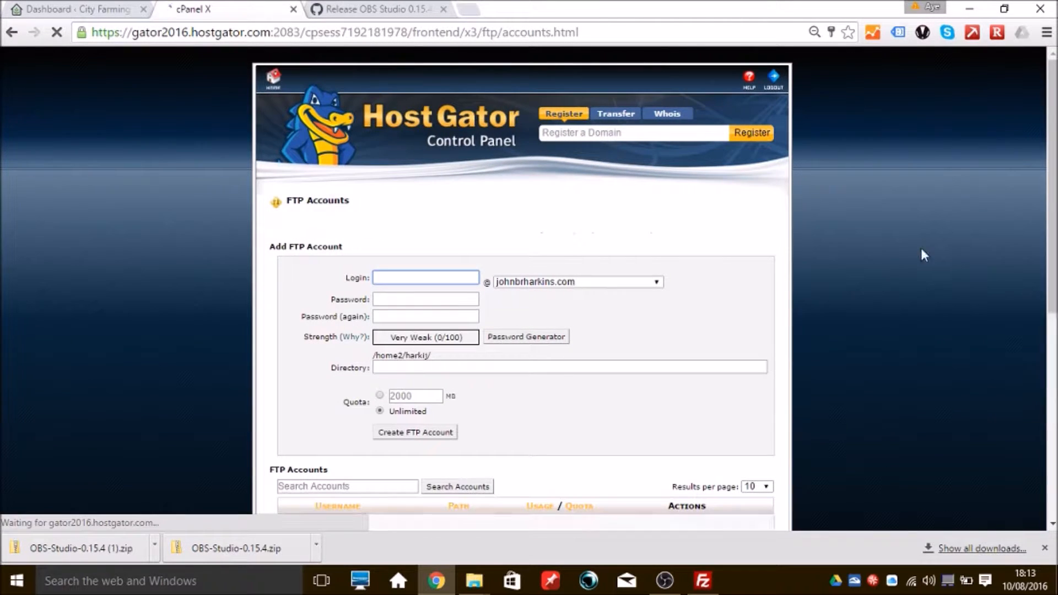
Step: Show the FTP client configuration details for the cityfarmer account in the FTP Accounts list
{"action": "left_click_drag", "start_coordinate": [1053, 138], "coordinate": [1048, 270]}
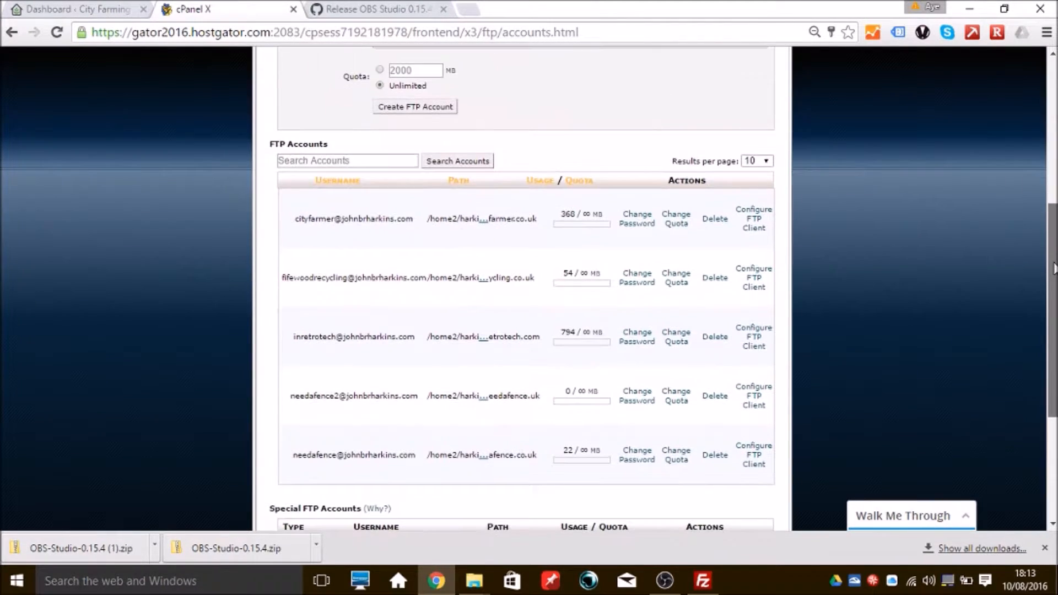
{"action": "left_click_drag", "start_coordinate": [296, 218], "coordinate": [409, 215]}
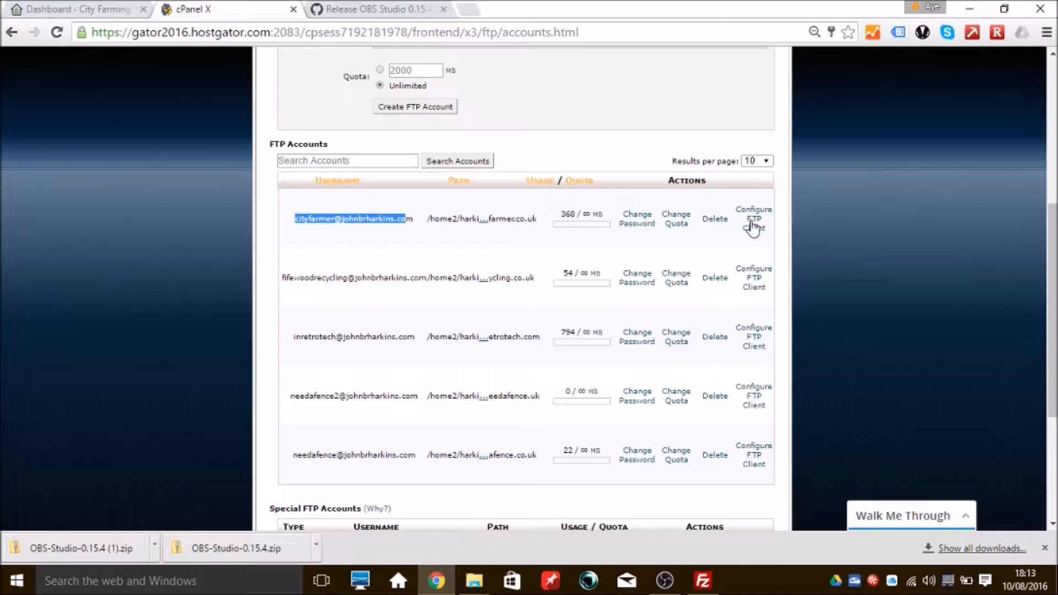
{"action": "left_click", "coordinate": [753, 226]}
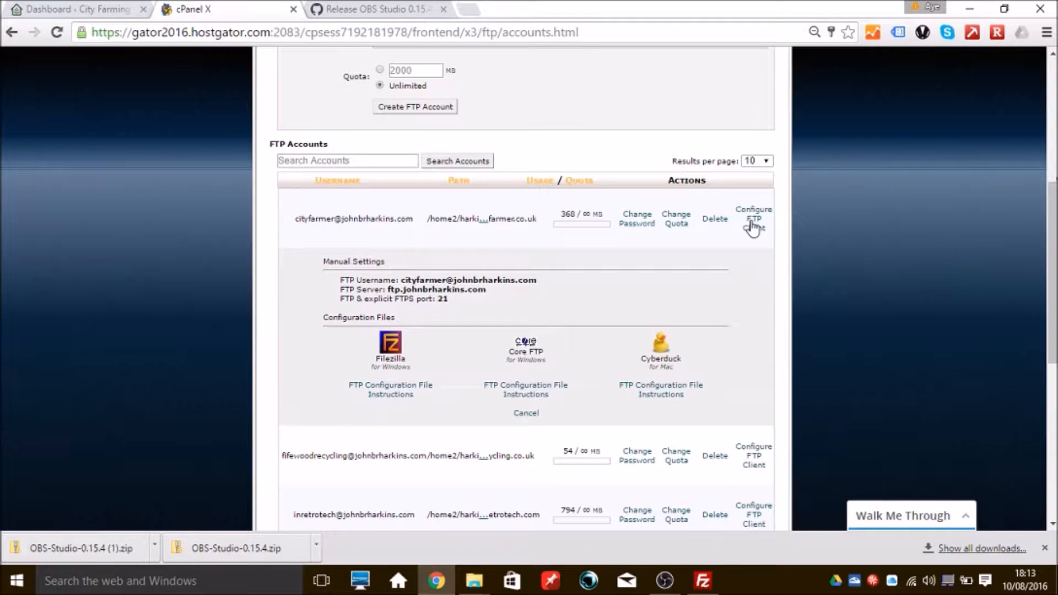
Step: Copy the account's FTP username from the manual settings and paste it into FileZilla's Username field
{"action": "left_click_drag", "start_coordinate": [419, 278], "coordinate": [525, 277]}
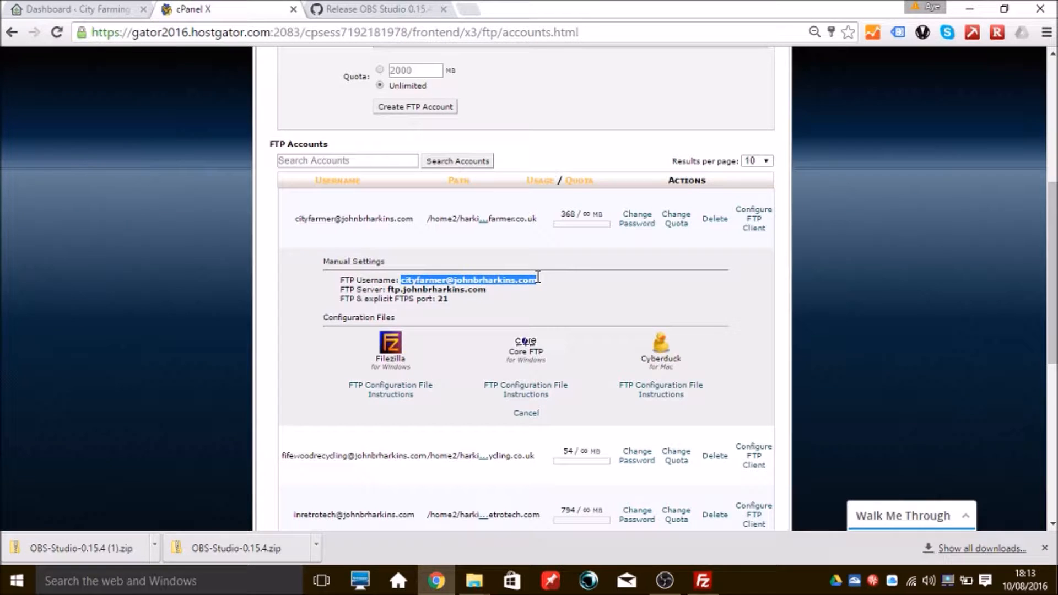
{"action": "right_click", "coordinate": [521, 282]}
{"action": "left_click", "coordinate": [553, 291]}
{"action": "left_click", "coordinate": [703, 580]}
{"action": "left_click", "coordinate": [218, 60]}
{"action": "right_click", "coordinate": [217, 59]}
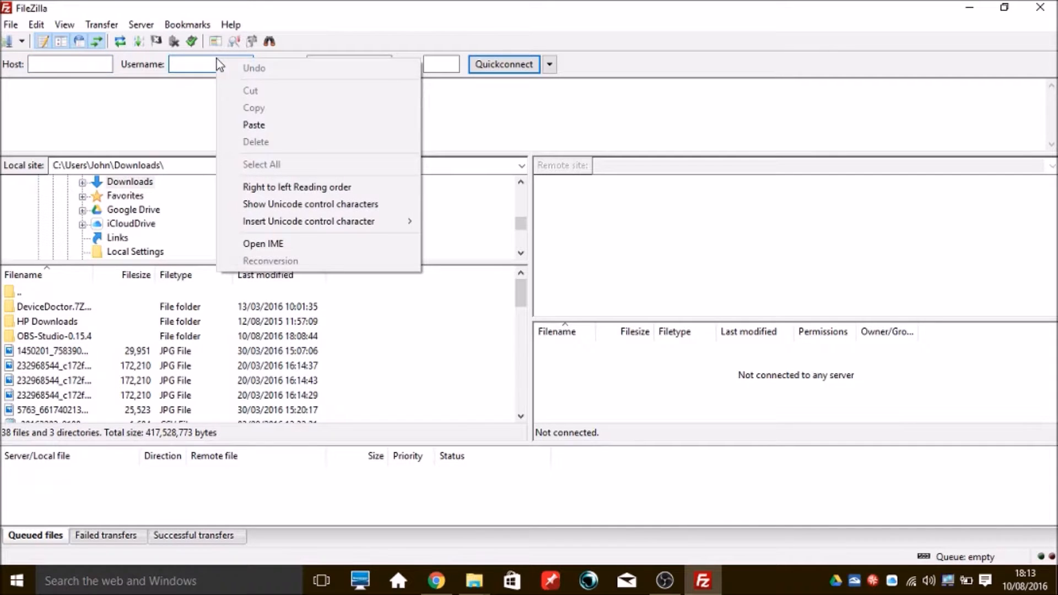
{"action": "left_click", "coordinate": [279, 126]}
{"action": "left_click", "coordinate": [334, 63]}
Step: Copy the FTP server address from the manual settings in Chrome and paste it into FileZilla's Host field
{"action": "left_click", "coordinate": [93, 65]}
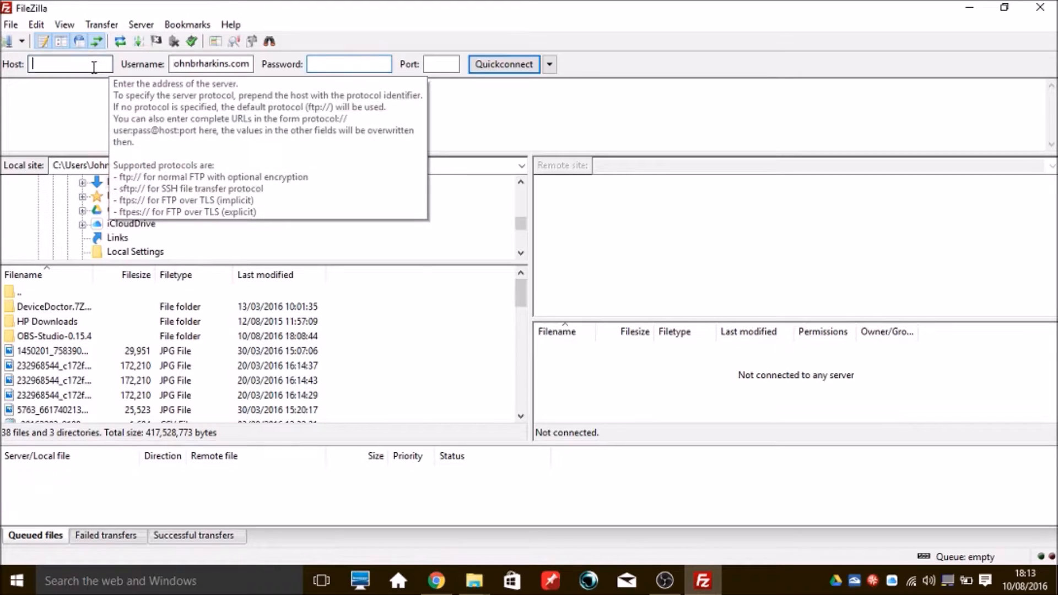
{"action": "left_click", "coordinate": [709, 585]}
{"action": "left_click", "coordinate": [710, 589]}
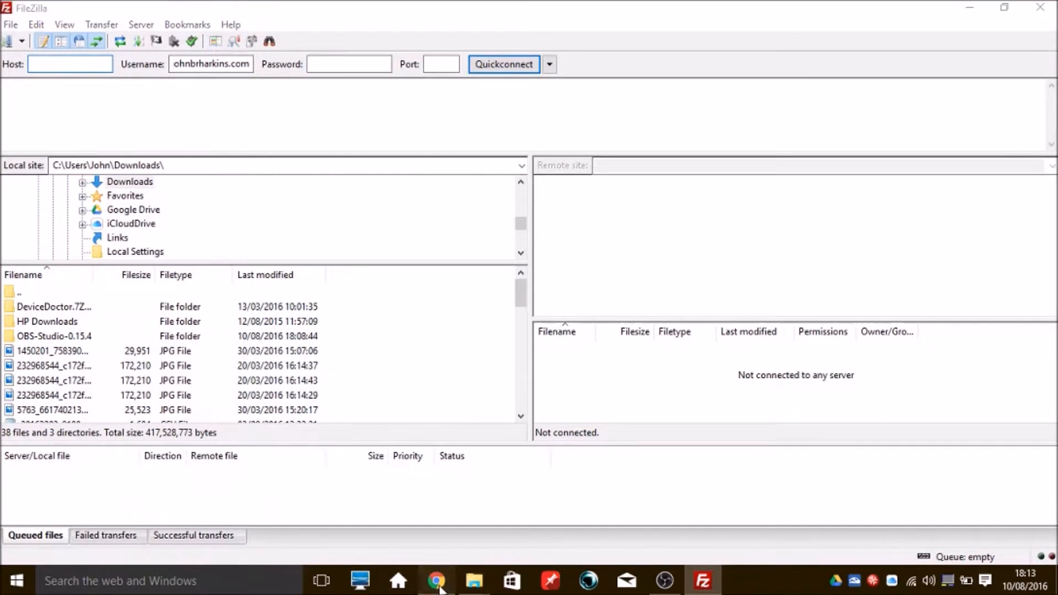
{"action": "left_click", "coordinate": [436, 581]}
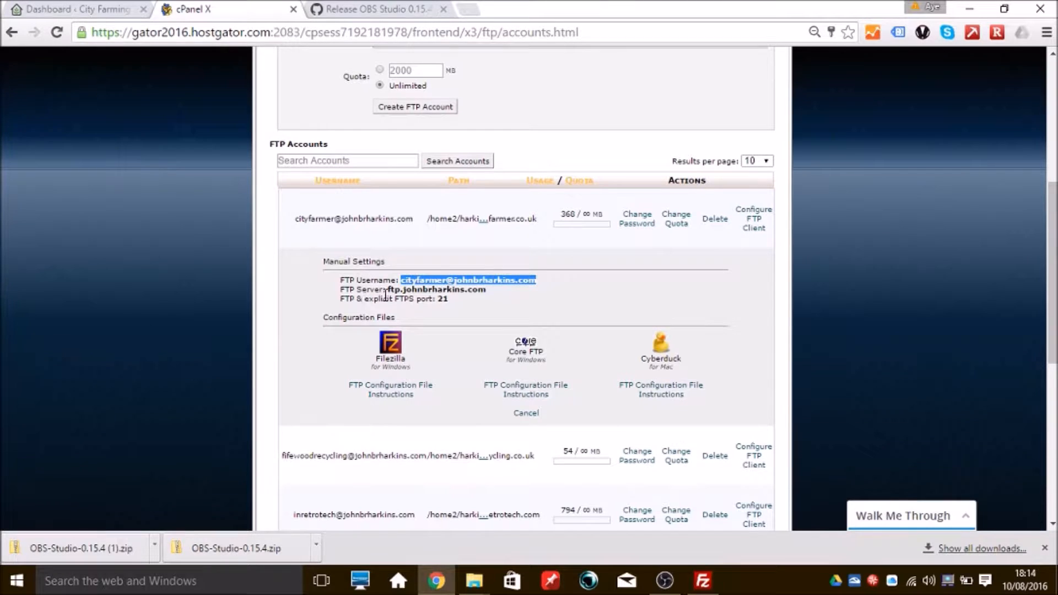
{"action": "left_click_drag", "start_coordinate": [387, 290], "coordinate": [486, 289]}
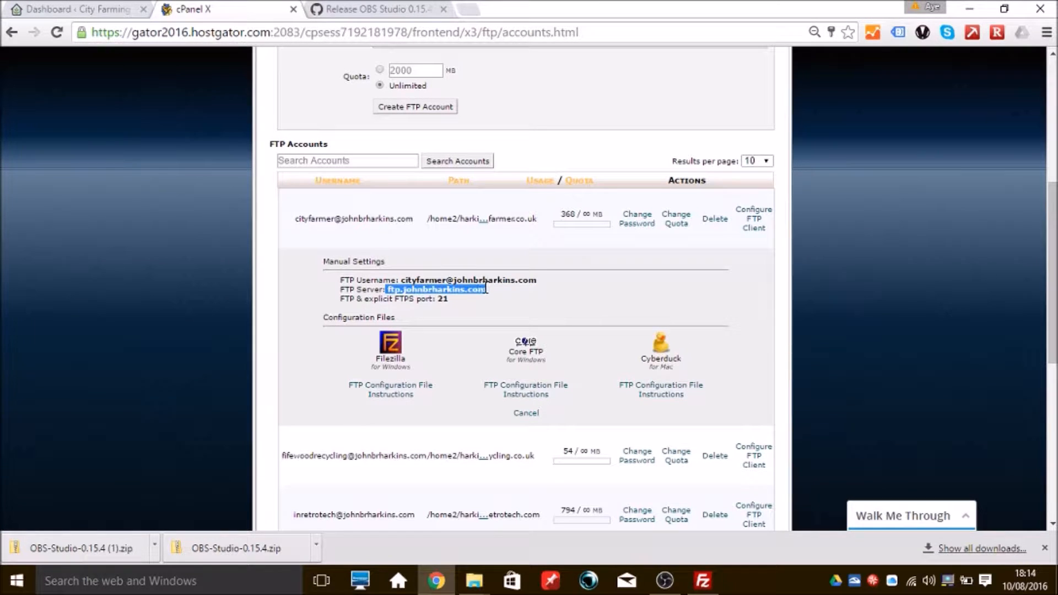
{"action": "right_click", "coordinate": [483, 291]}
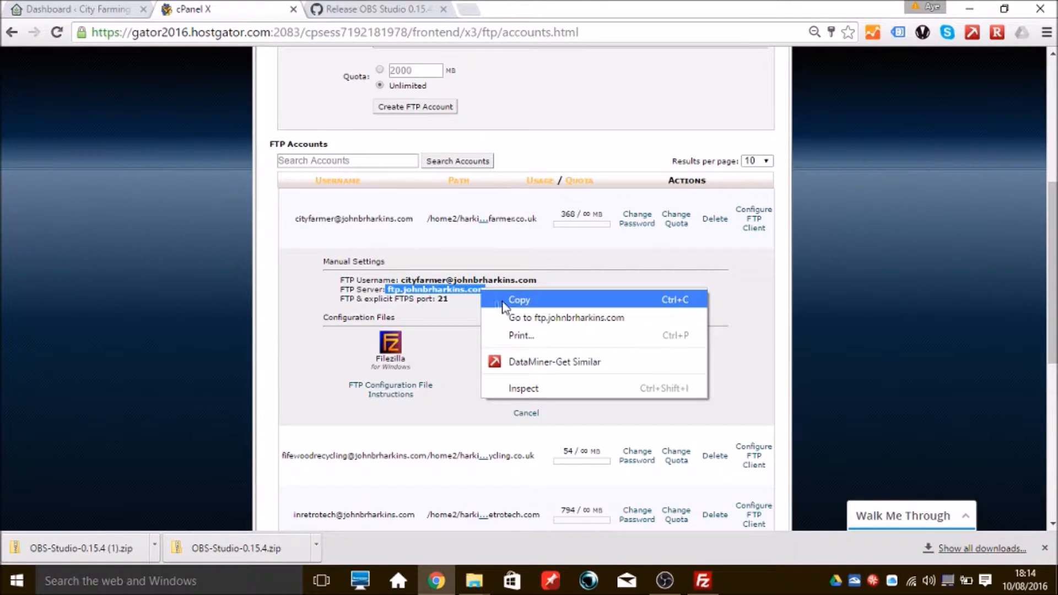
{"action": "left_click", "coordinate": [514, 298]}
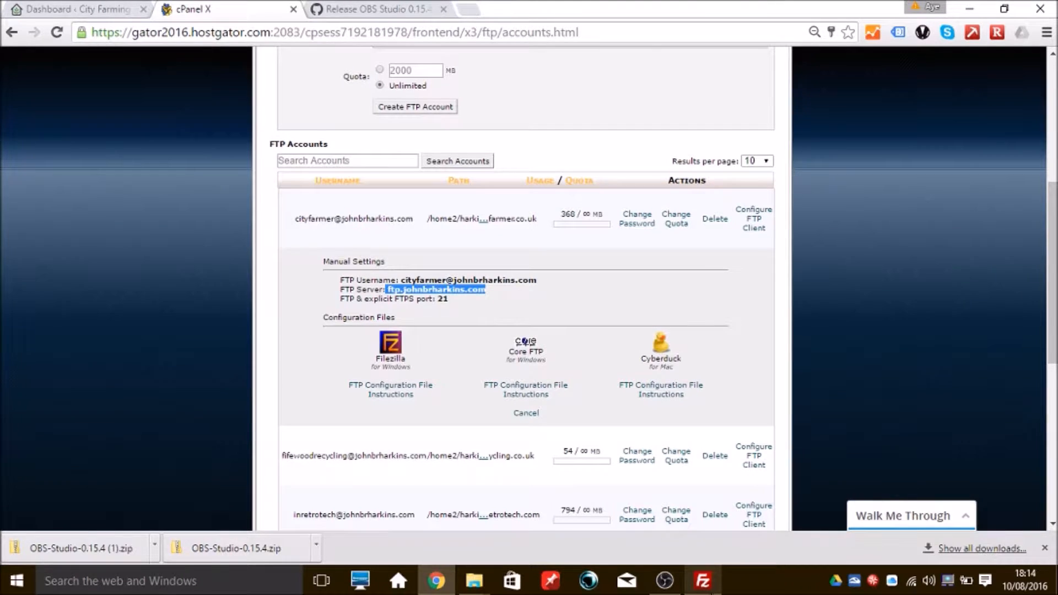
{"action": "left_click", "coordinate": [702, 580]}
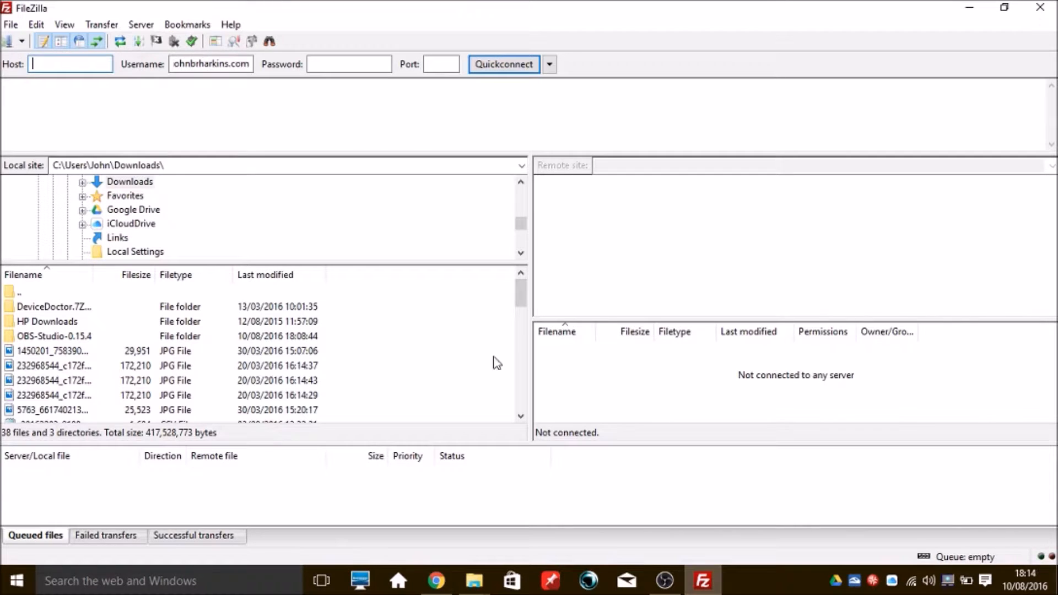
{"action": "right_click", "coordinate": [65, 62]}
{"action": "left_click", "coordinate": [124, 126]}
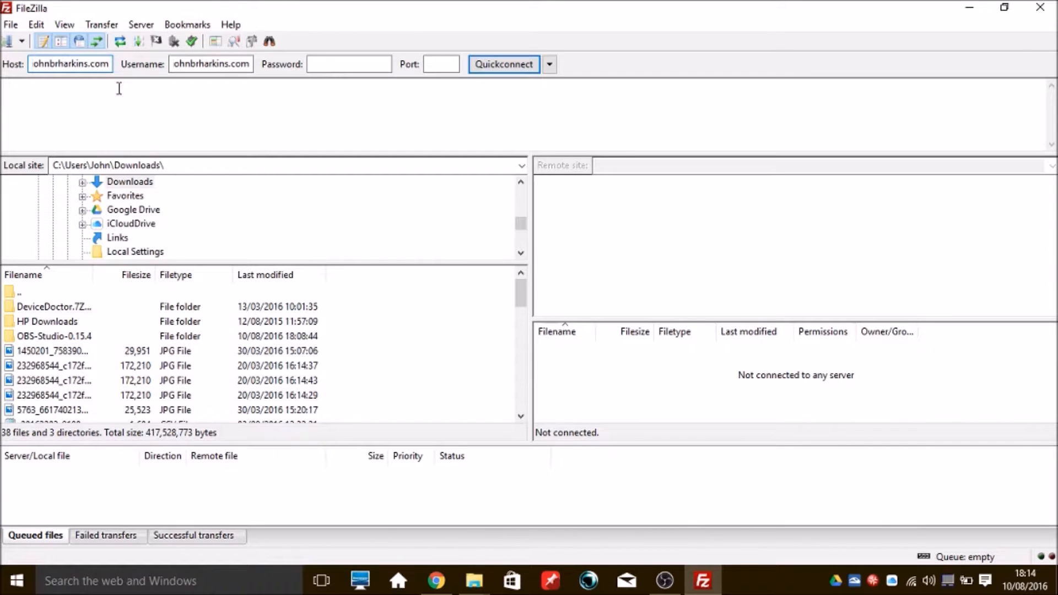
Step: Check the beginning of the pasted Host and Username entries
{"action": "key", "text": "Left"}
{"action": "key", "text": "Left"}
{"action": "key", "text": "Left"}
{"action": "key", "text": "Left"}
{"action": "key", "text": "Left"}
{"action": "key", "text": "Left"}
{"action": "key", "text": "Left"}
{"action": "key", "text": "Left"}
{"action": "key", "text": "Left"}
{"action": "key", "text": "Left"}
{"action": "key", "text": "Left"}
{"action": "key", "text": "Left"}
{"action": "key", "text": "Left"}
{"action": "key", "text": "Left"}
{"action": "key", "text": "Left"}
{"action": "key", "text": "Left"}
{"action": "key", "text": "Left"}
{"action": "key", "text": "Left"}
{"action": "key", "text": "Left"}
{"action": "key", "text": "Left"}
{"action": "left_click", "coordinate": [186, 63]}
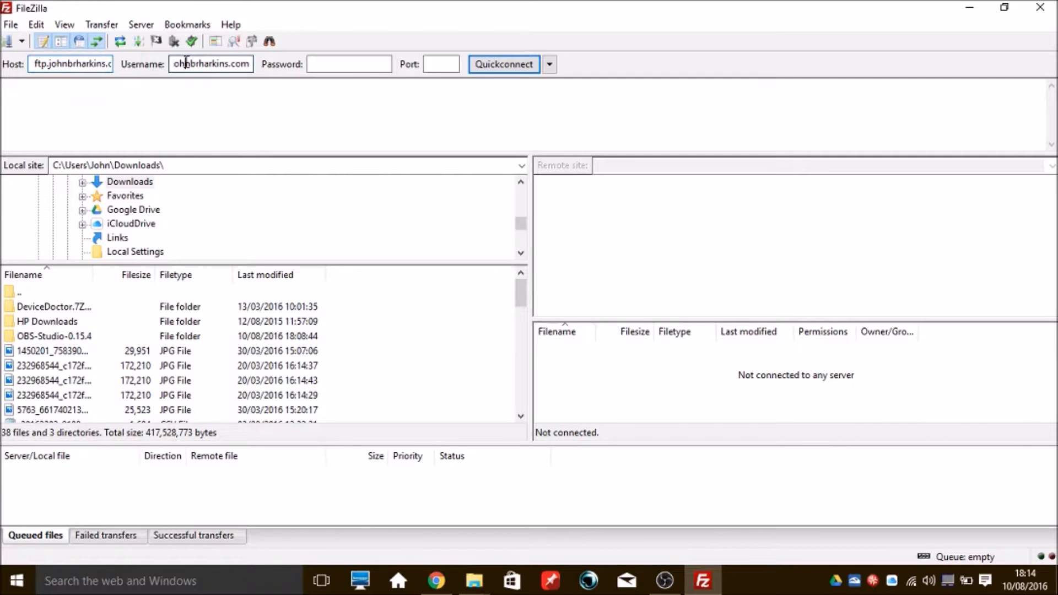
{"action": "key", "text": "Left"}
{"action": "key", "text": "Left"}
{"action": "key", "text": "Left"}
{"action": "key", "text": "Left"}
{"action": "key", "text": "Left"}
{"action": "key", "text": "Left"}
{"action": "key", "text": "Left"}
{"action": "key", "text": "Left"}
{"action": "key", "text": "Left"}
{"action": "key", "text": "Left"}
{"action": "key", "text": "Left"}
{"action": "key", "text": "Left"}
{"action": "key", "text": "Left"}
{"action": "key", "text": "Left"}
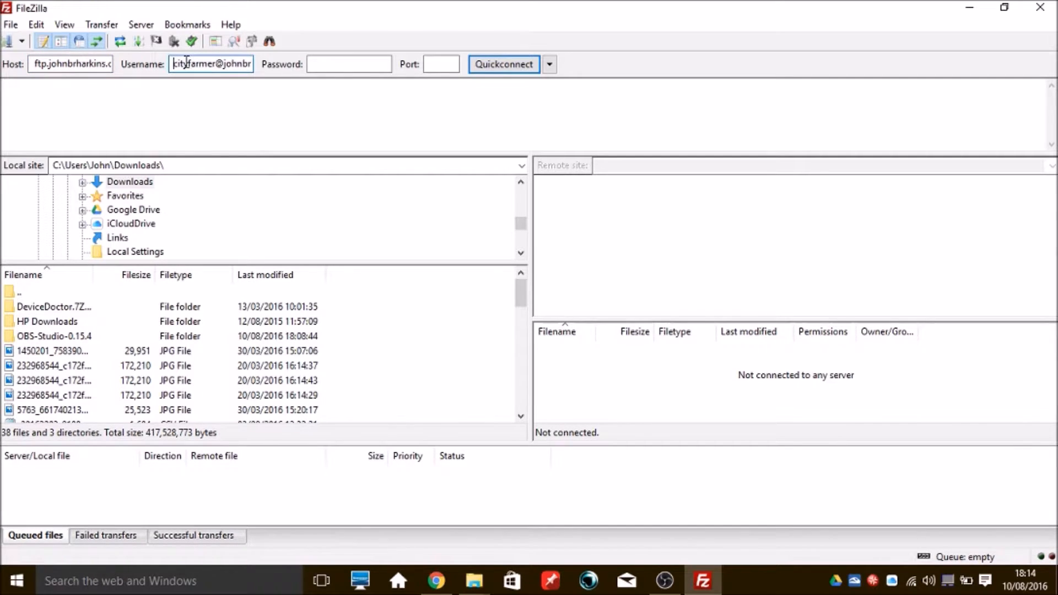
Step: Enter the FTP account password, connect to the server and accept its unknown certificate
{"action": "left_click", "coordinate": [331, 65]}
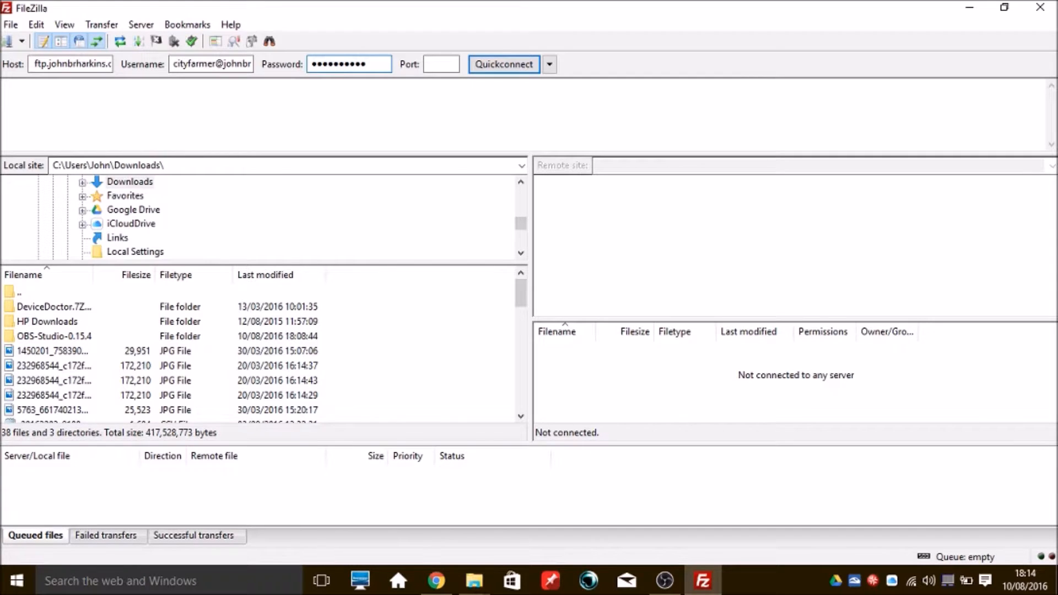
{"action": "left_click", "coordinate": [505, 66]}
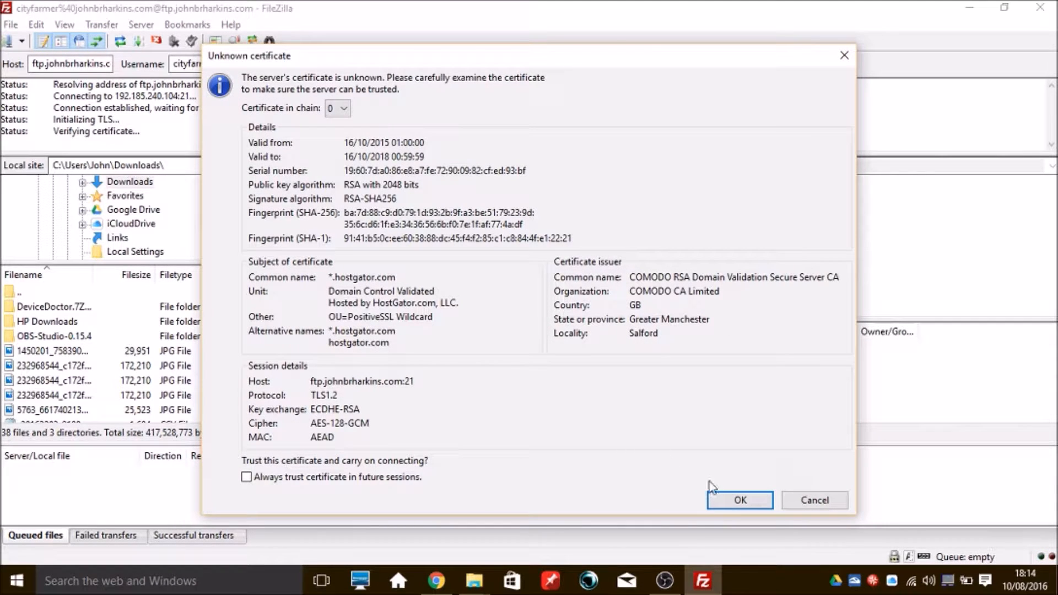
{"action": "left_click", "coordinate": [740, 500]}
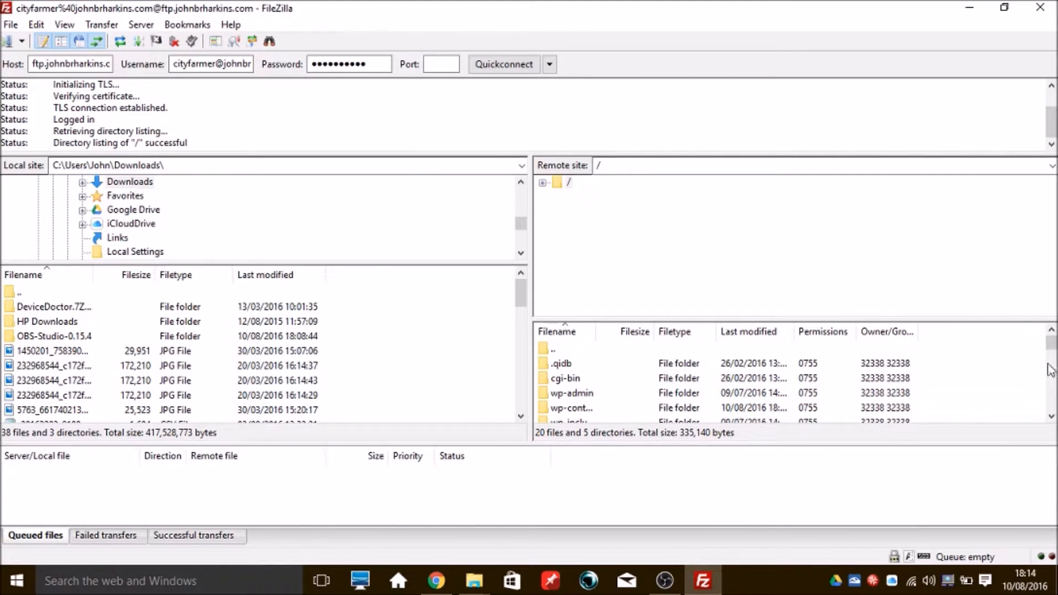
Step: Open the plugins folder inside wp-content on the remote site
{"action": "left_click_drag", "start_coordinate": [1053, 352], "coordinate": [1052, 355]}
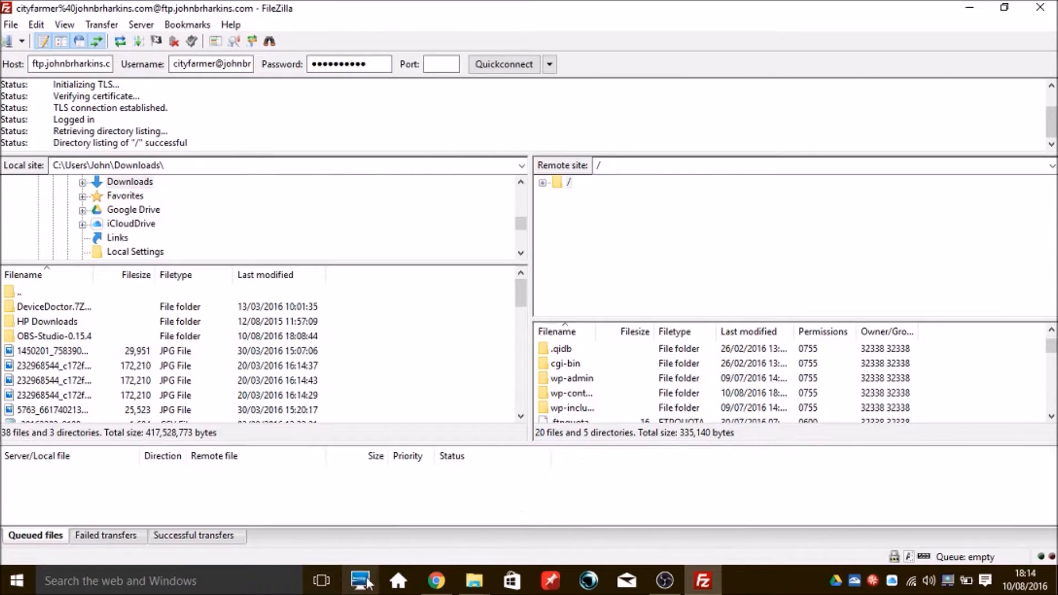
{"action": "left_click", "coordinate": [626, 585]}
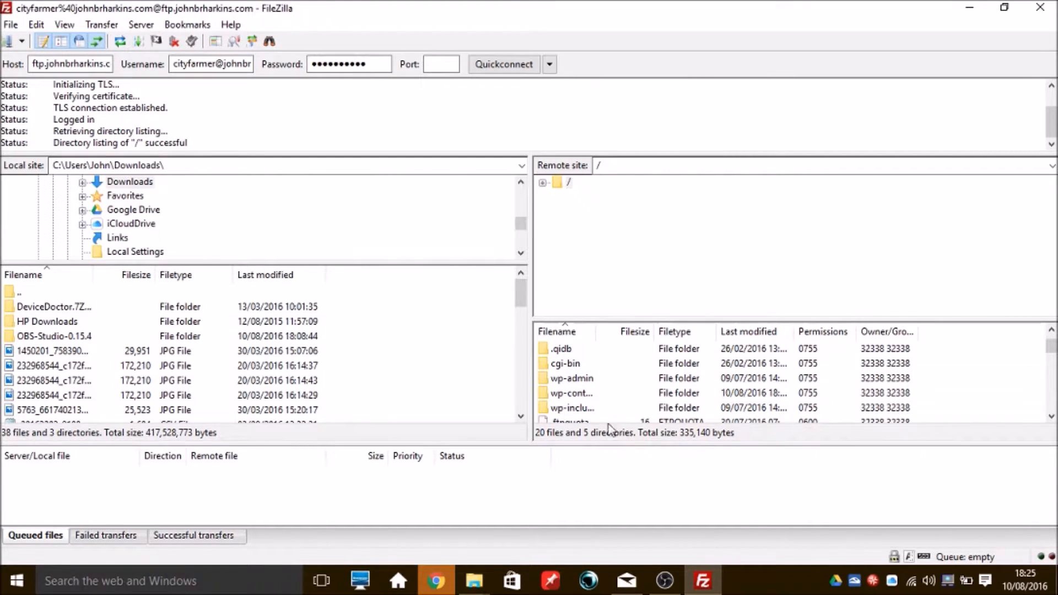
{"action": "double_click", "coordinate": [566, 394]}
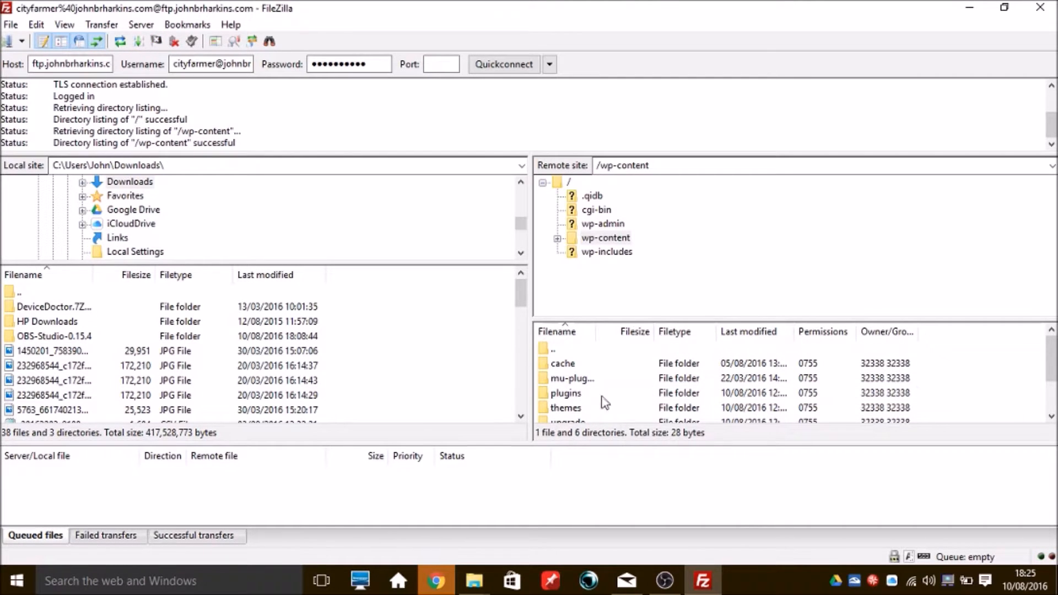
{"action": "double_click", "coordinate": [566, 394]}
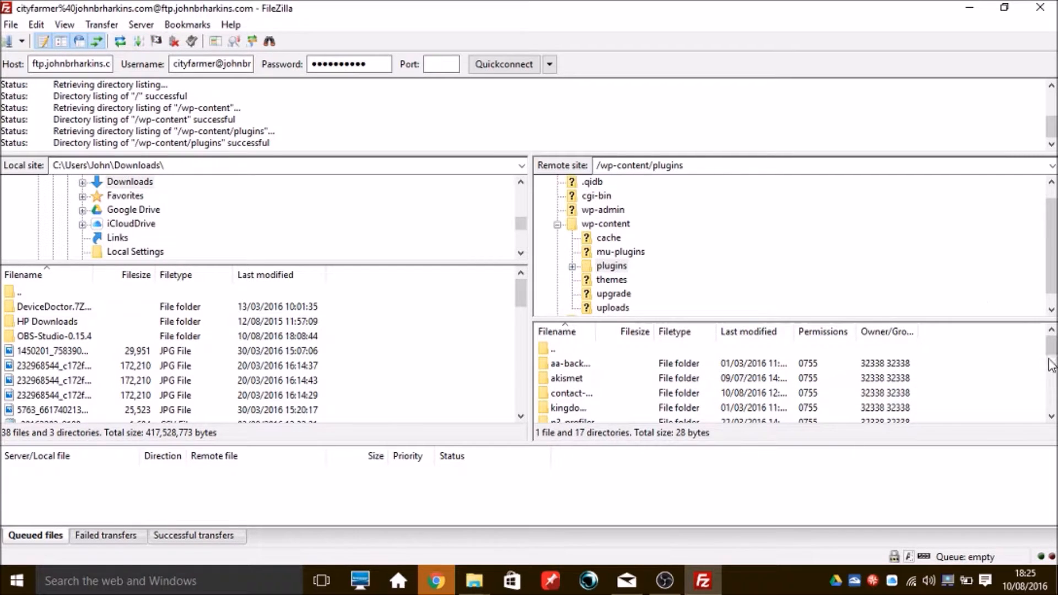
Step: Open the woozone folder within the remote plugins directory
{"action": "left_click_drag", "start_coordinate": [1051, 358], "coordinate": [1052, 387]}
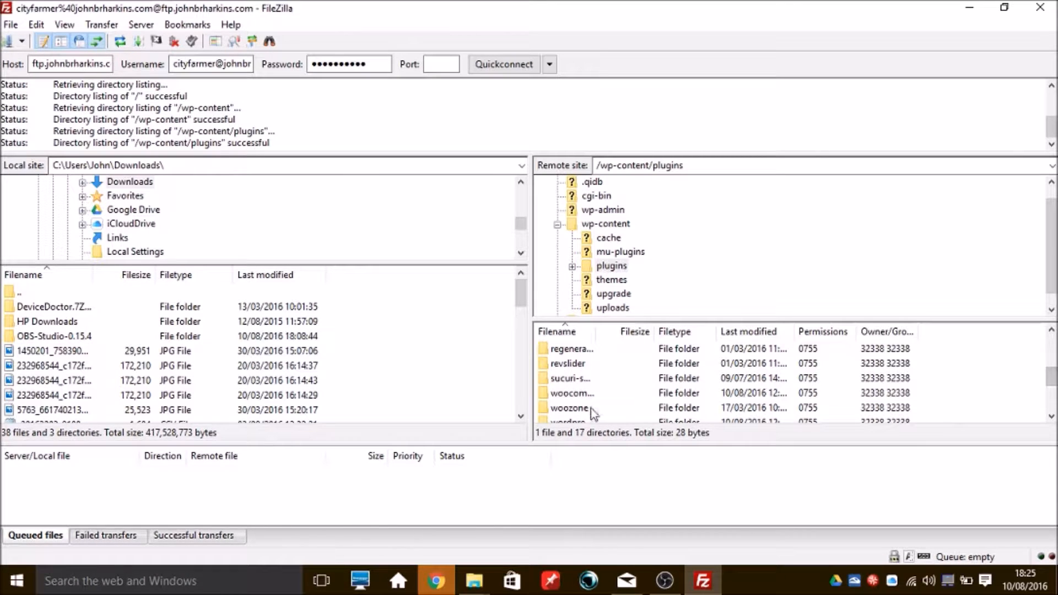
{"action": "left_click", "coordinate": [578, 411]}
{"action": "double_click", "coordinate": [578, 410]}
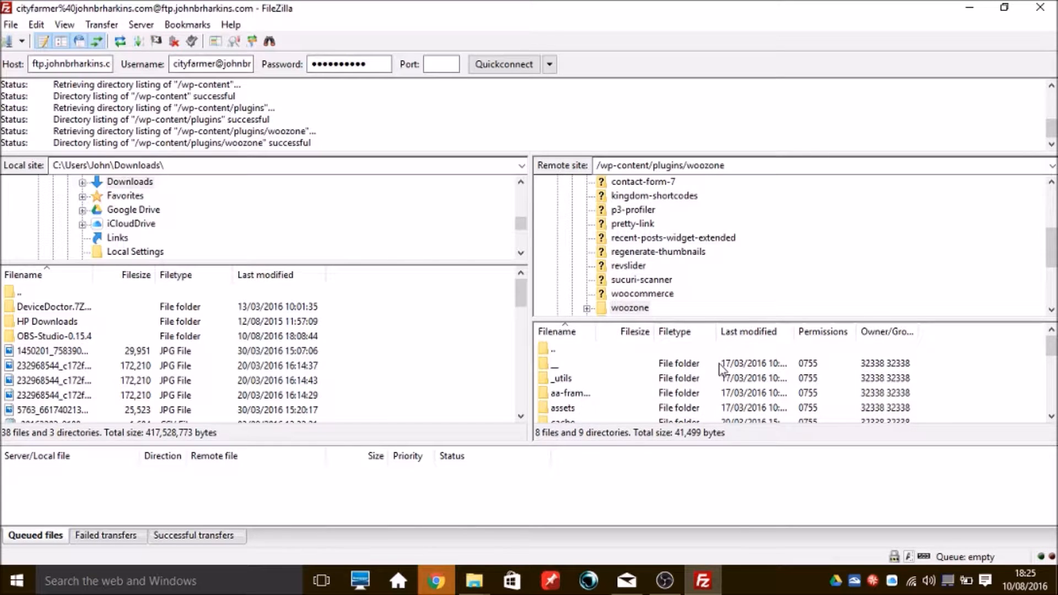
{"action": "mouse_move", "coordinate": [1050, 355]}
{"action": "left_mouse_down"}
{"action": "mouse_move", "coordinate": [1049, 412]}
{"action": "mouse_move", "coordinate": [1048, 350]}
{"action": "left_mouse_up"}
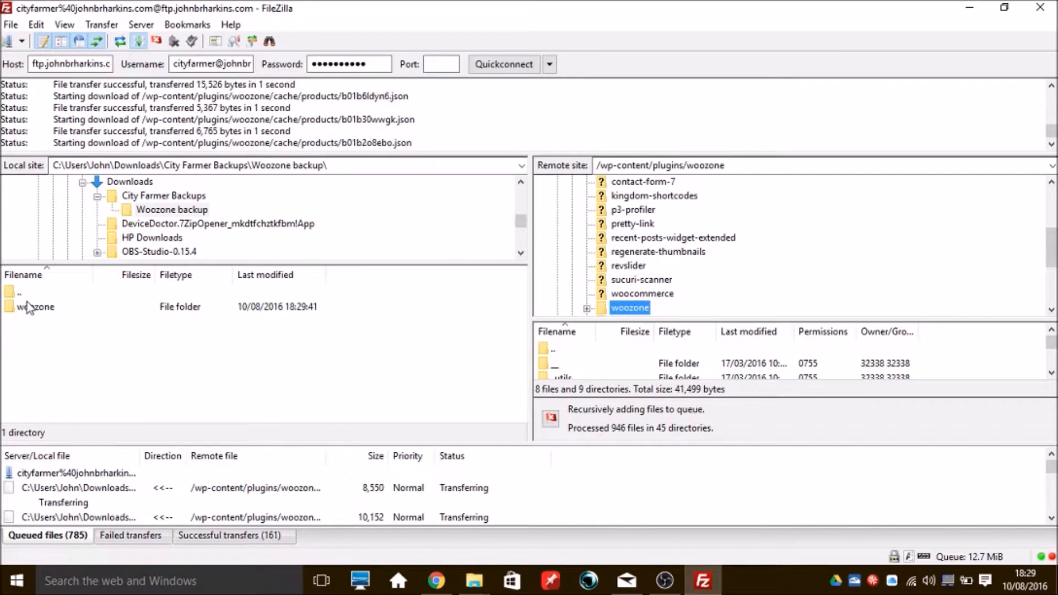
Step: Show the download options for the remote woozone folder and dismiss them without choosing one
{"action": "right_click", "coordinate": [607, 309]}
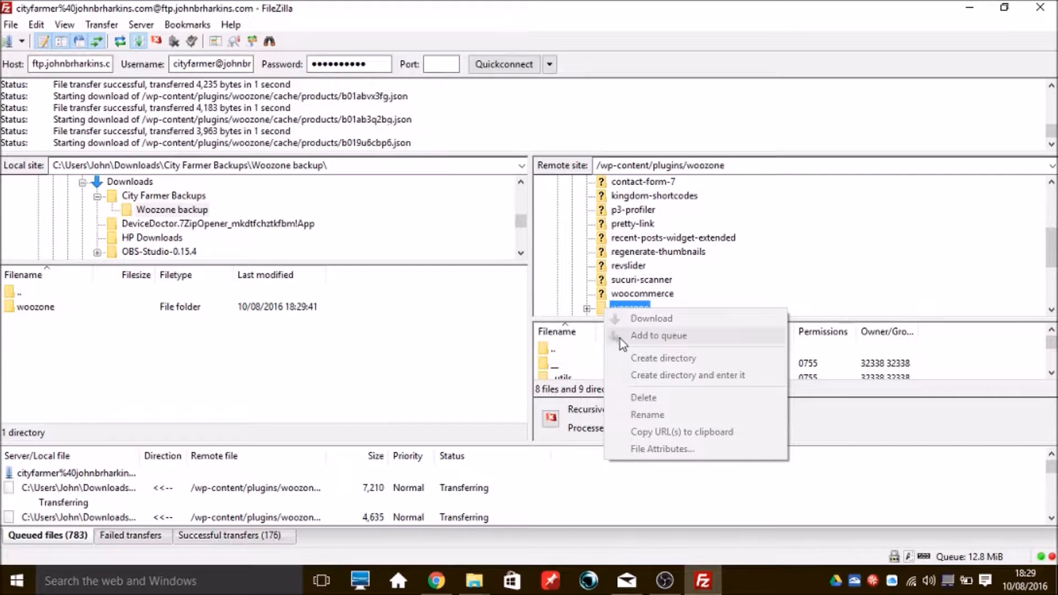
{"action": "left_click", "coordinate": [466, 348]}
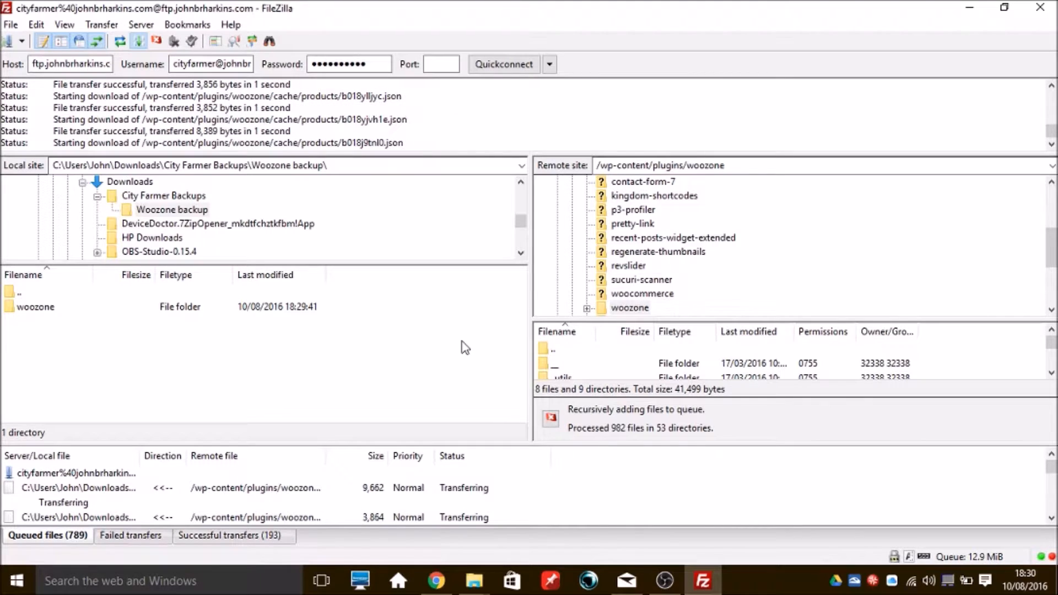
Step: Switch to Chrome and sign in to the Envato Market account with the saved credentials
{"action": "left_click", "coordinate": [435, 580]}
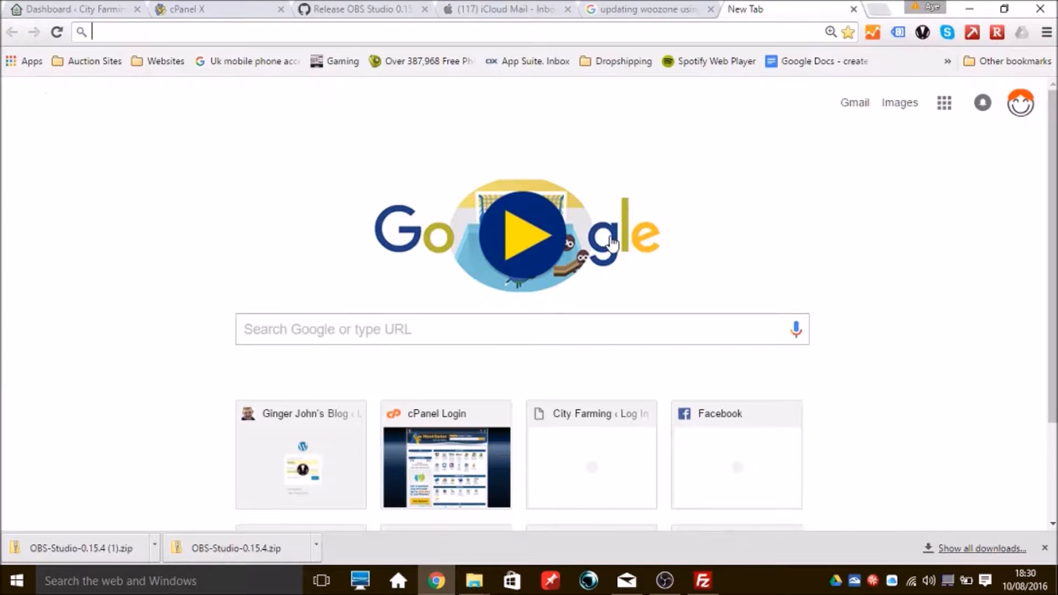
{"action": "left_click", "coordinate": [436, 581]}
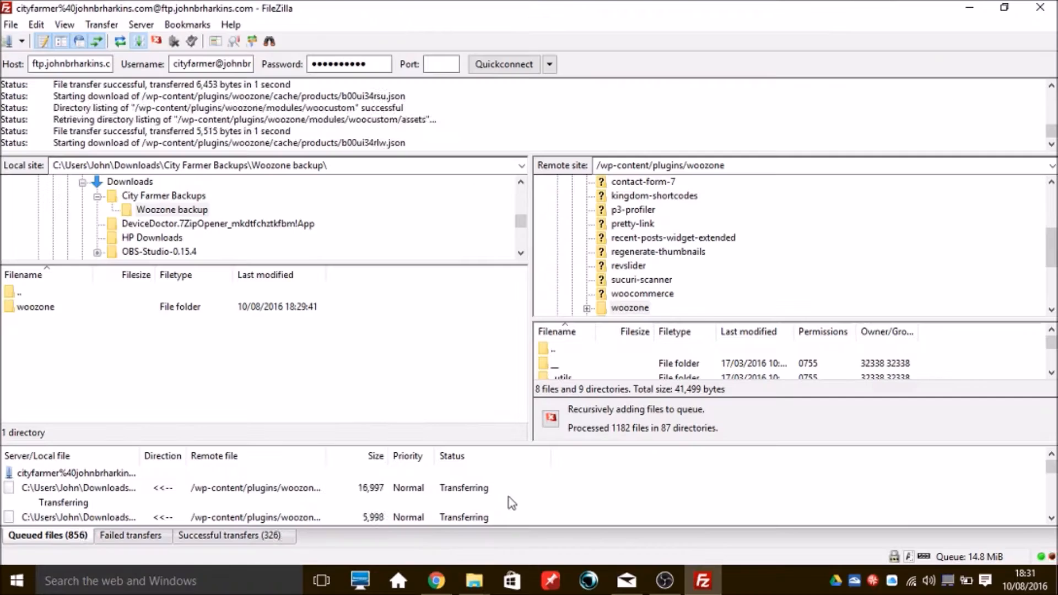
{"action": "left_click", "coordinate": [438, 581]}
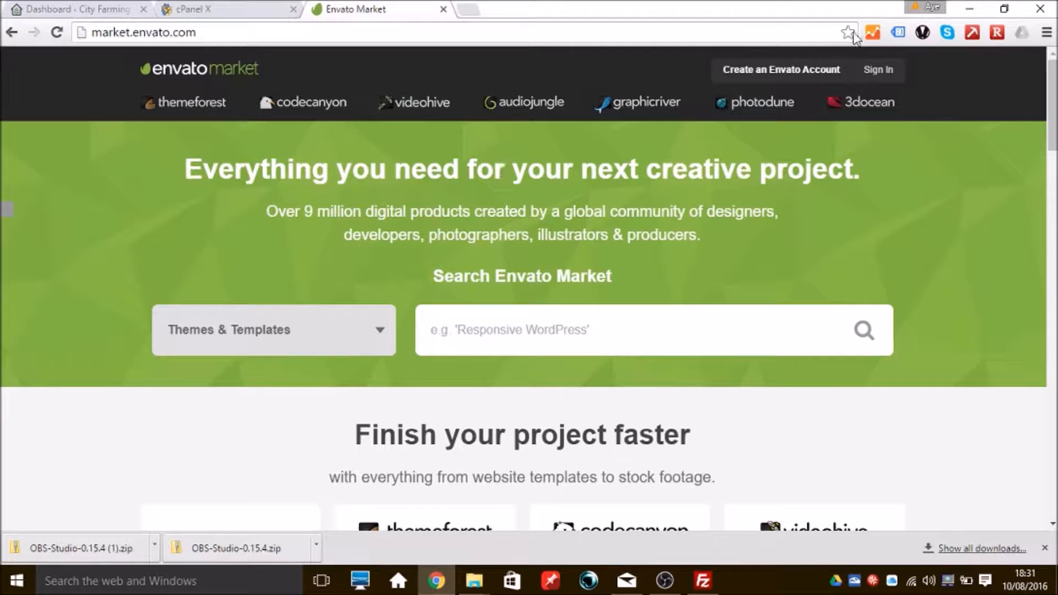
{"action": "left_click", "coordinate": [879, 69]}
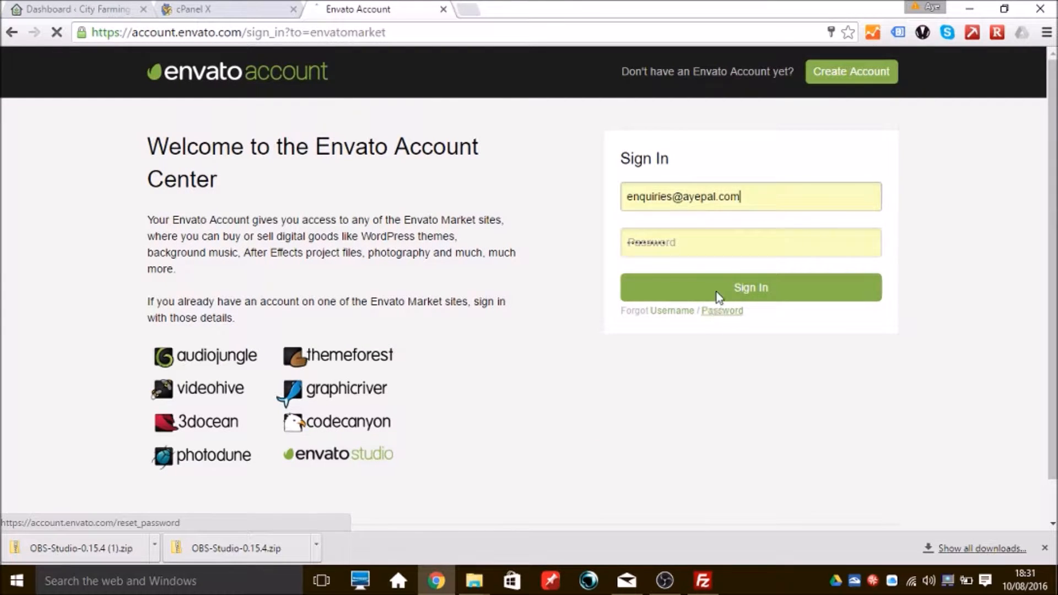
{"action": "left_click", "coordinate": [718, 289]}
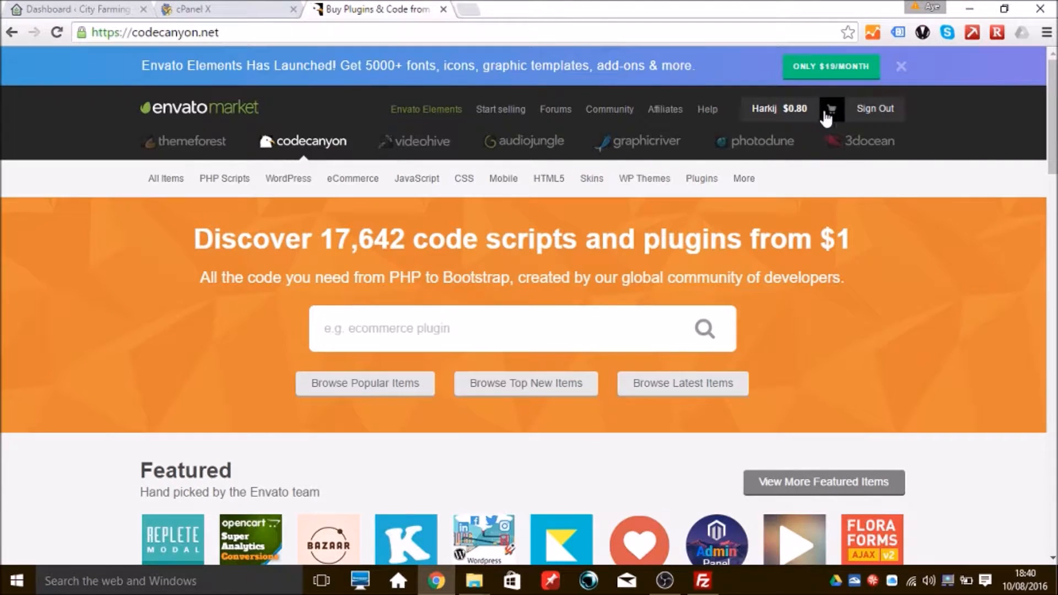
Step: Download all files and documentation of the WooZone - Amazon Associates Bundle Pack from the CodeCanyon account's downloads
{"action": "mouse_move", "coordinate": [788, 117]}
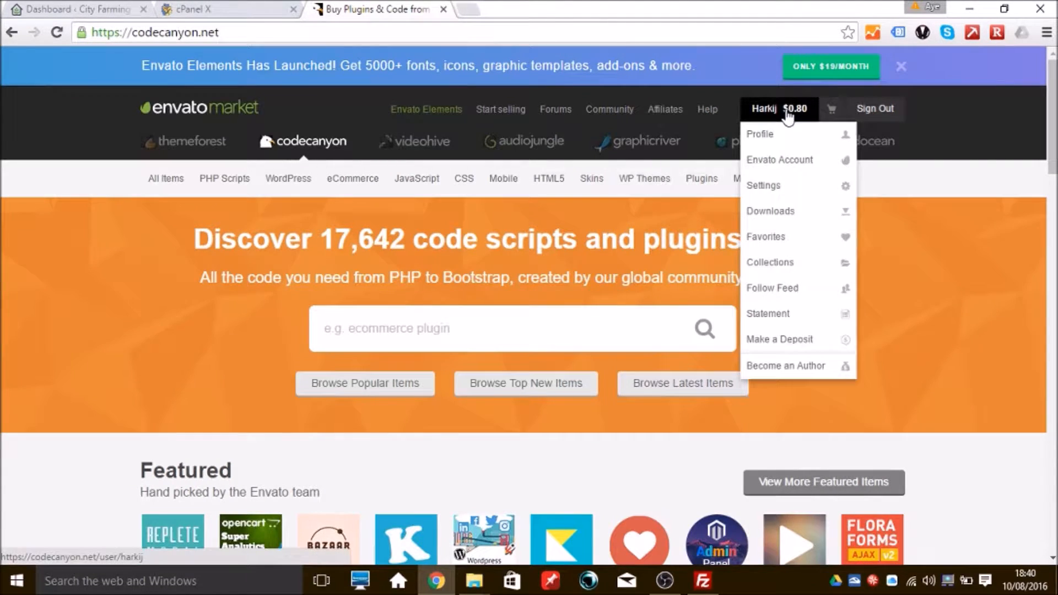
{"action": "left_click", "coordinate": [787, 220]}
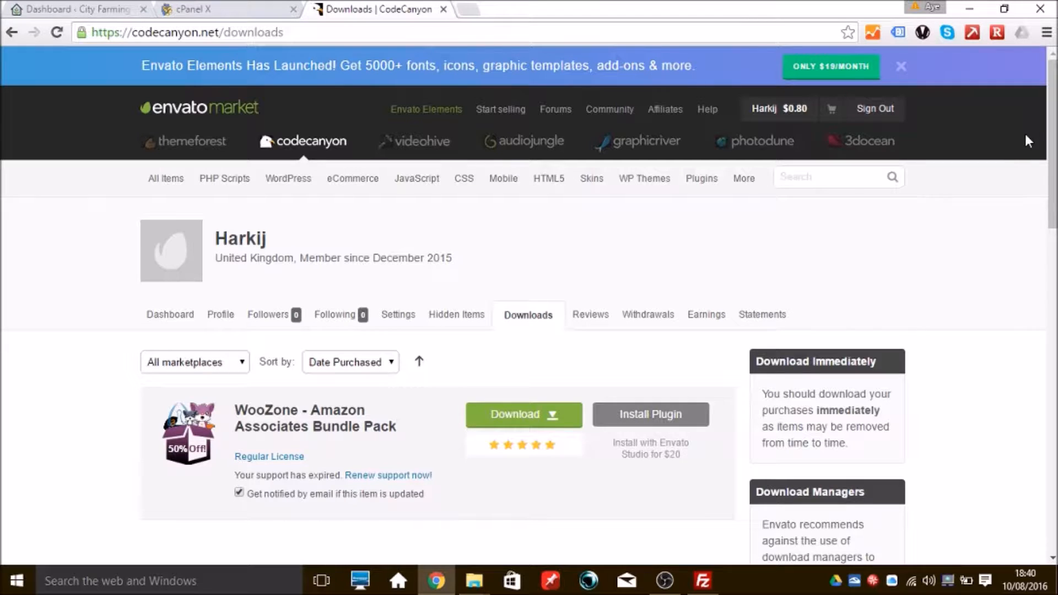
{"action": "left_click_drag", "start_coordinate": [1049, 128], "coordinate": [1054, 176]}
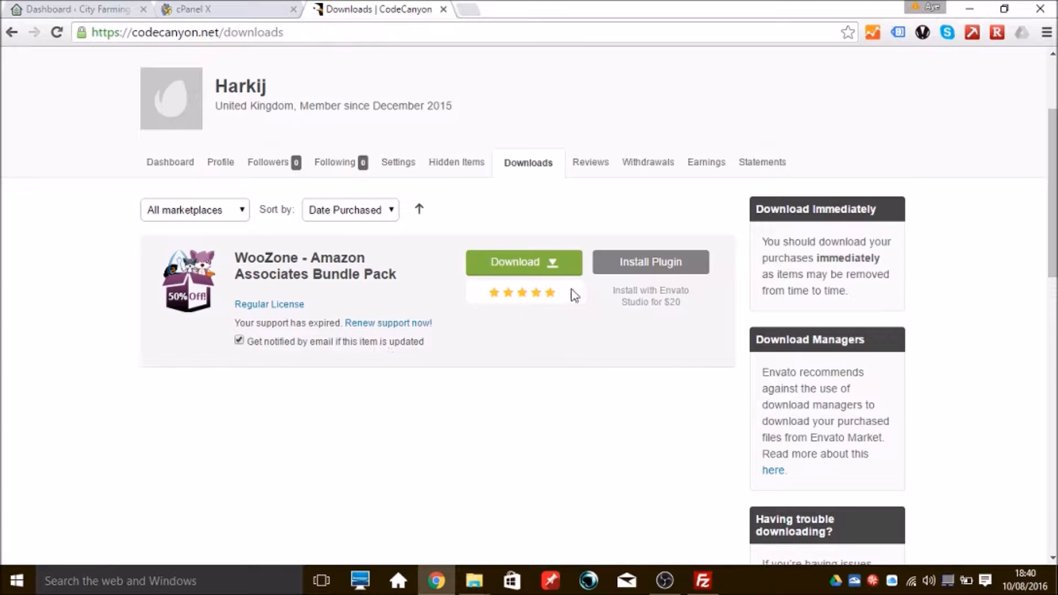
{"action": "left_click", "coordinate": [545, 263]}
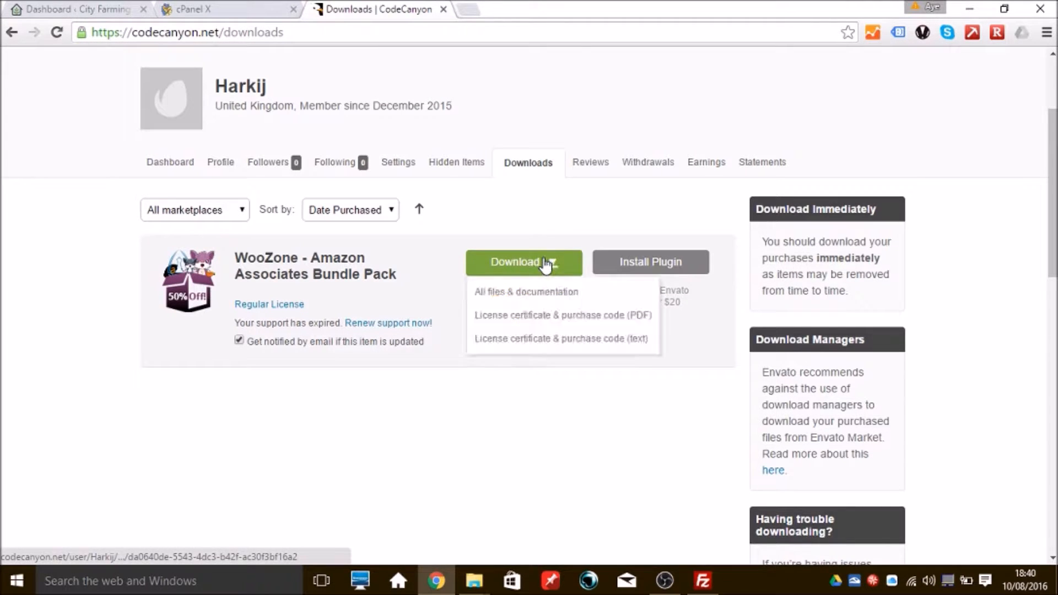
{"action": "left_click", "coordinate": [523, 298]}
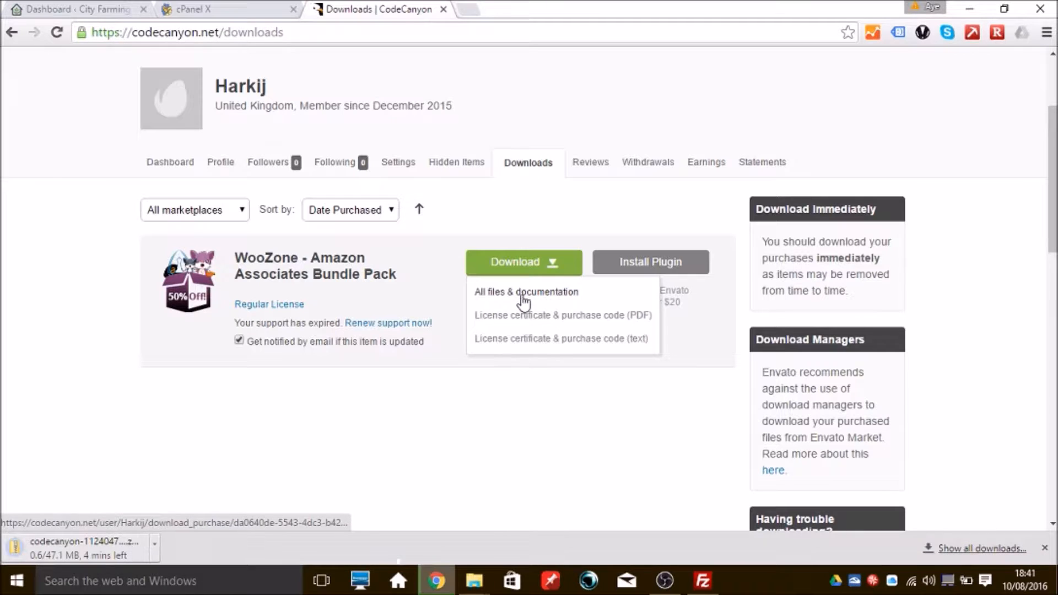
Step: Open the downloaded bundle zip and go into its 1.7 folder's Woozone - Amazon Affiliates Plugin folder
{"action": "left_click", "coordinate": [99, 548]}
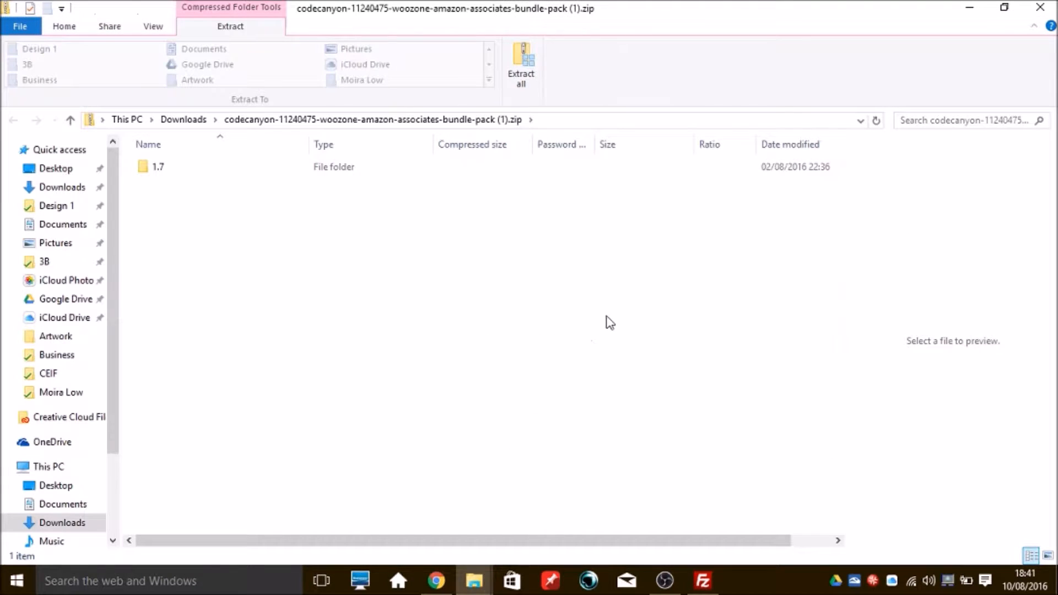
{"action": "double_click", "coordinate": [145, 171]}
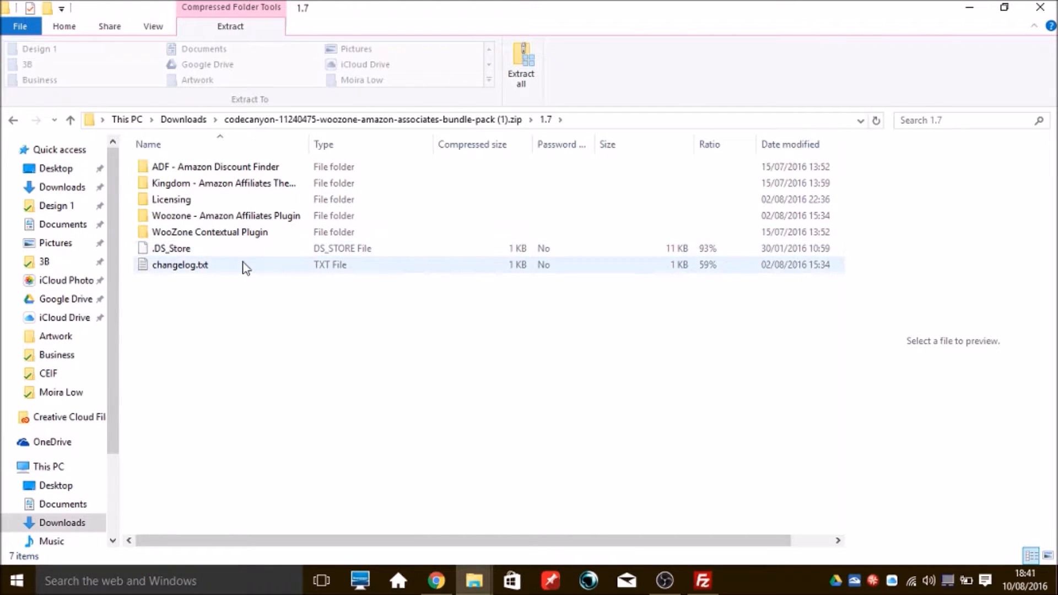
{"action": "left_click", "coordinate": [237, 218]}
{"action": "double_click", "coordinate": [237, 218]}
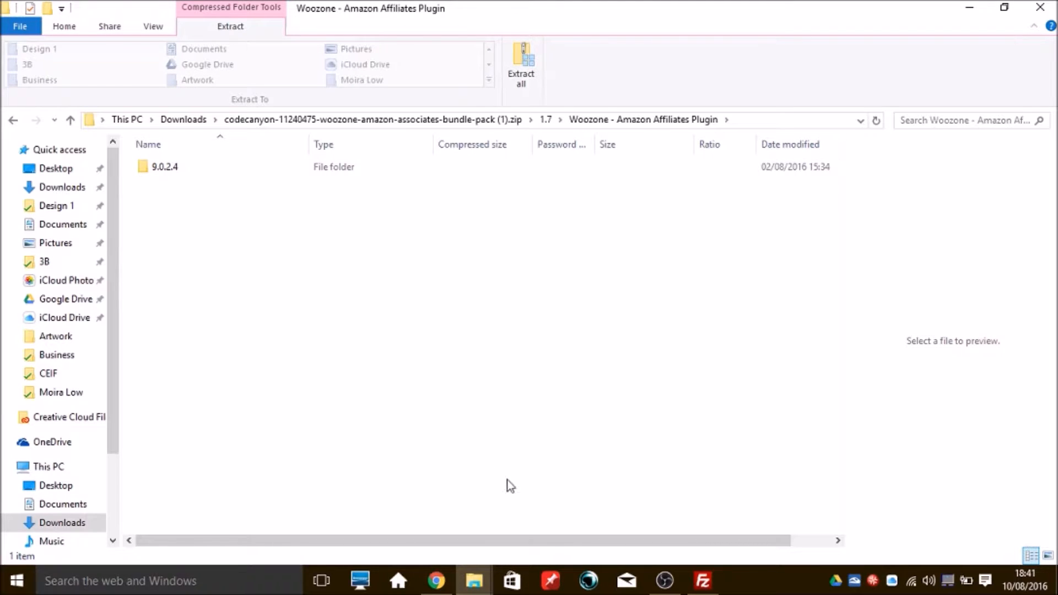
Step: Check the backup transfer in FileZilla and open woozone.zip from the bundle's 9.0.2.4 Plugin folder in File Explorer
{"action": "left_click", "coordinate": [702, 581]}
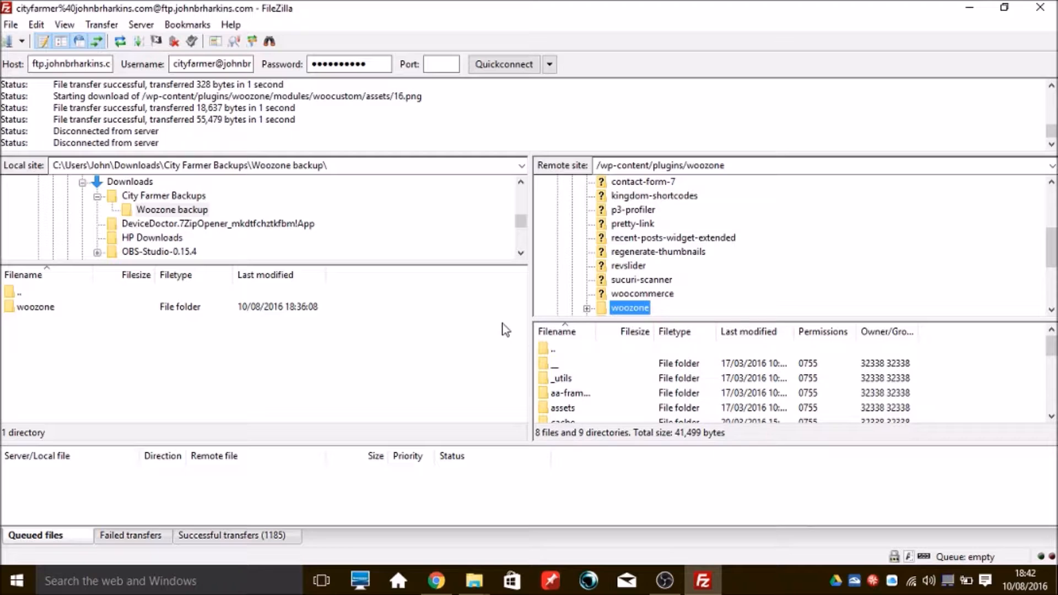
{"action": "mouse_move", "coordinate": [1054, 256]}
{"action": "left_mouse_down"}
{"action": "mouse_move", "coordinate": [1054, 275]}
{"action": "mouse_move", "coordinate": [1054, 264]}
{"action": "left_mouse_up"}
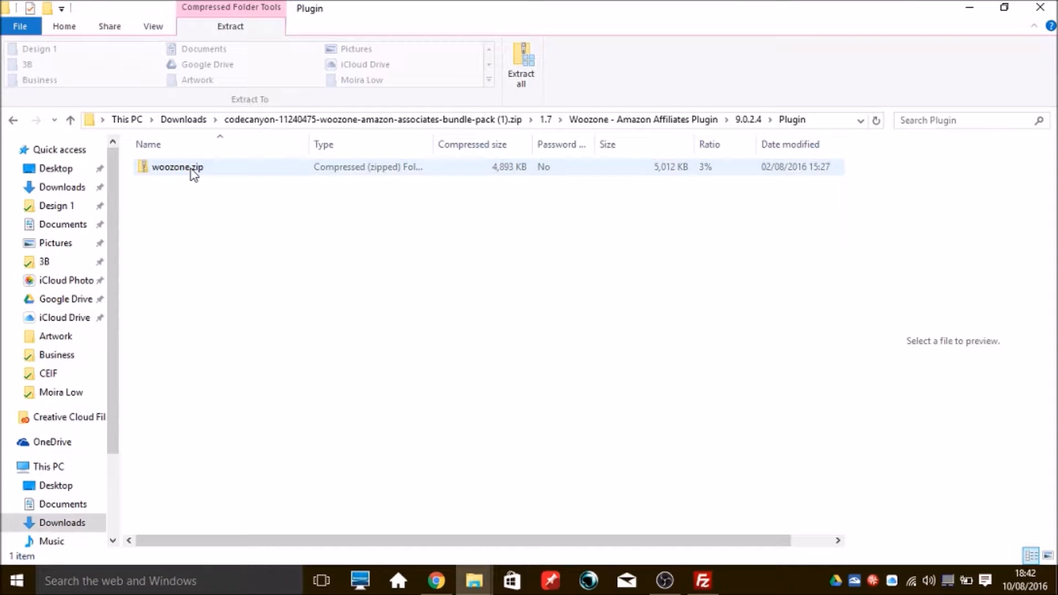
{"action": "left_click", "coordinate": [193, 174]}
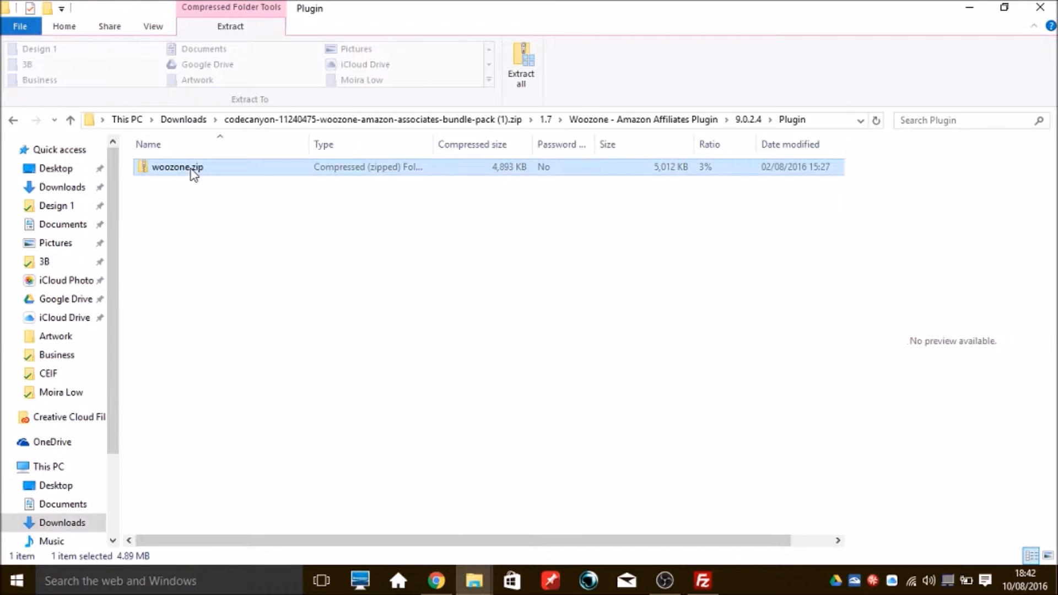
{"action": "right_click", "coordinate": [193, 174]}
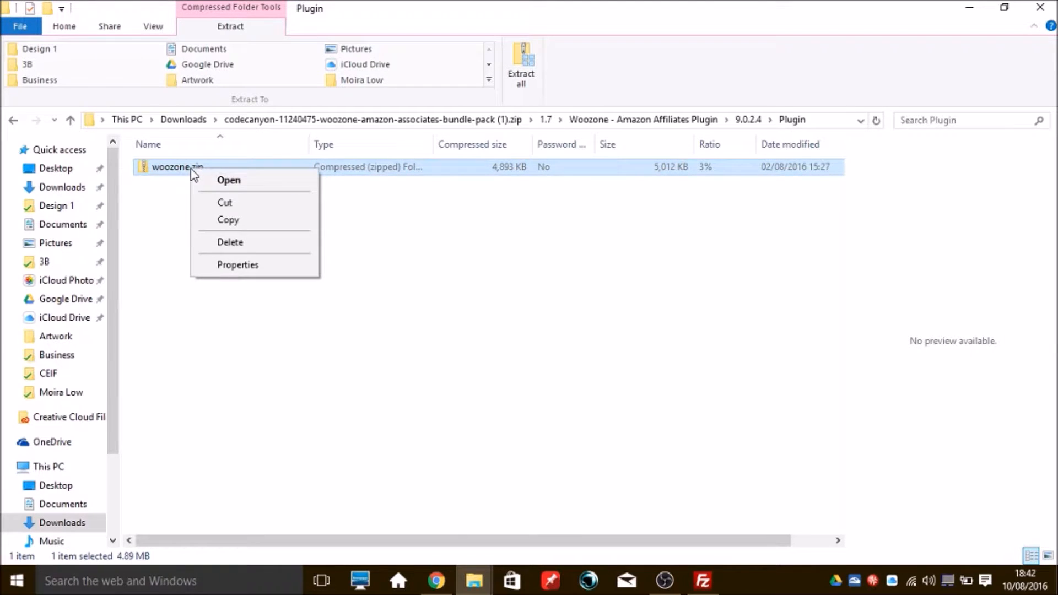
{"action": "left_click", "coordinate": [238, 181]}
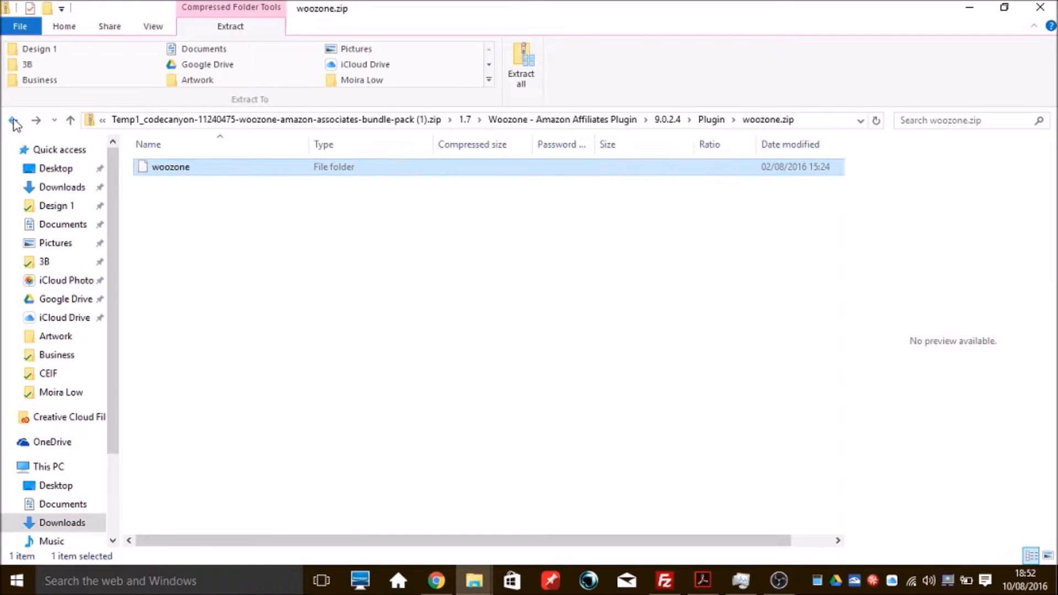
Step: Extract the contents of woozone.zip to the Desktop and open the extracted woozone folder
{"action": "left_click", "coordinate": [526, 75]}
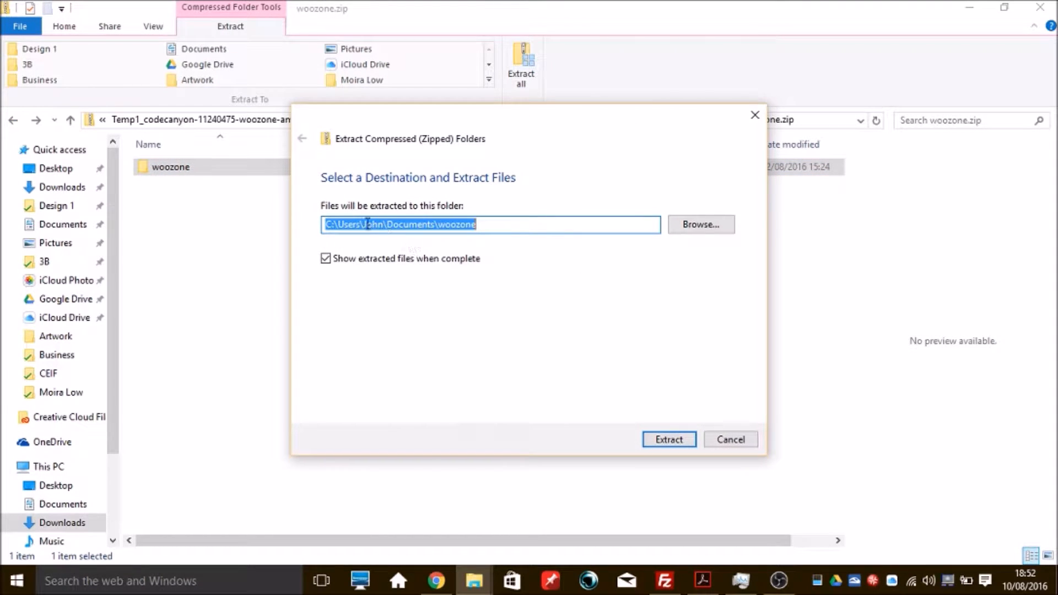
{"action": "left_click", "coordinate": [719, 225]}
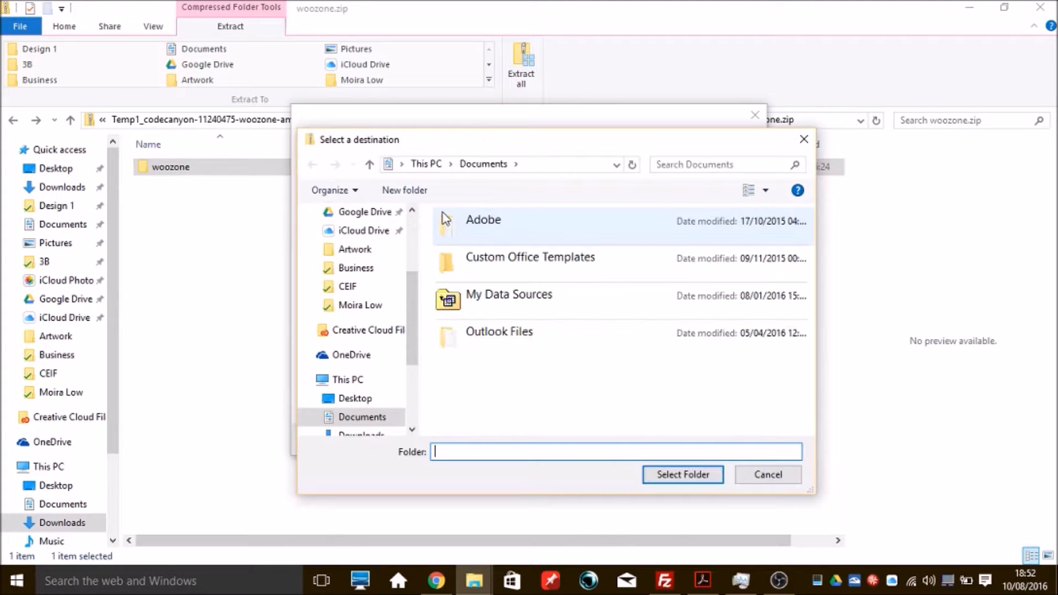
{"action": "left_click", "coordinate": [347, 408]}
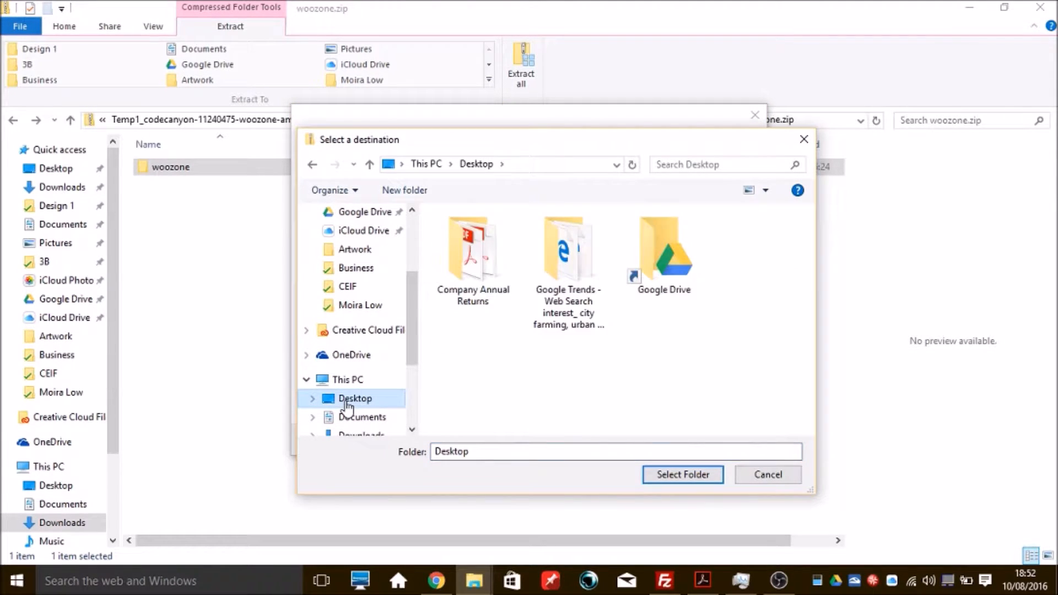
{"action": "left_click", "coordinate": [679, 476]}
{"action": "left_click", "coordinate": [669, 440]}
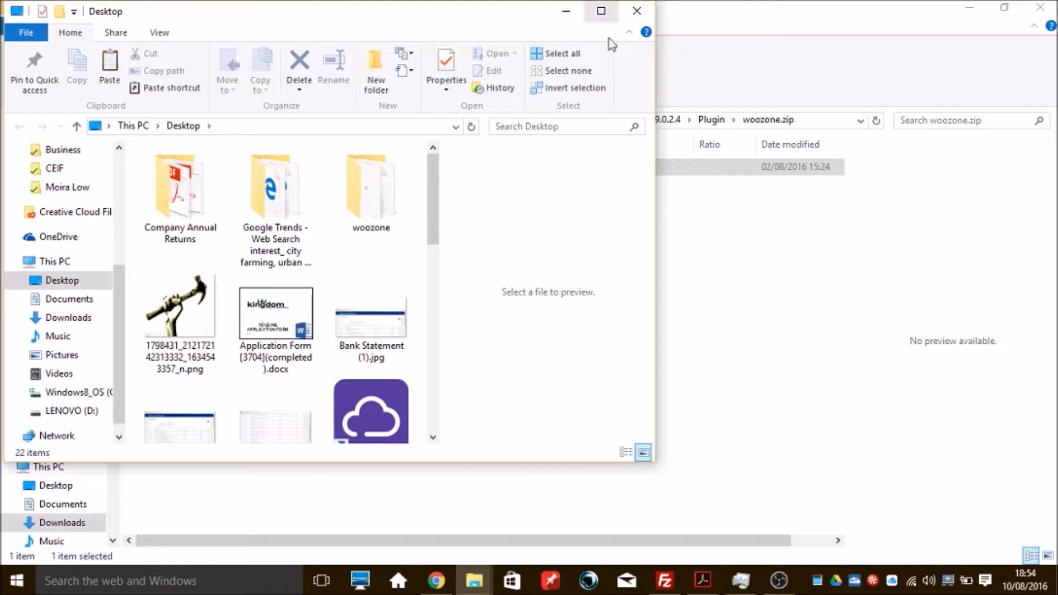
{"action": "left_click", "coordinate": [370, 190]}
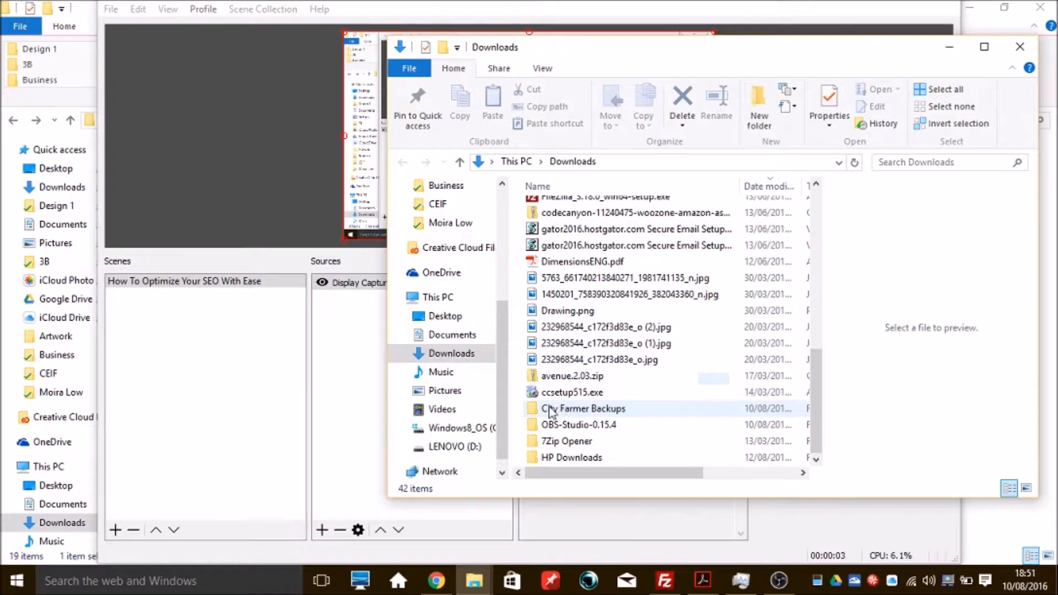
Step: Copy the cache folder from the woozone backup stored in City Farmer Backups under Downloads
{"action": "double_click", "coordinate": [591, 409]}
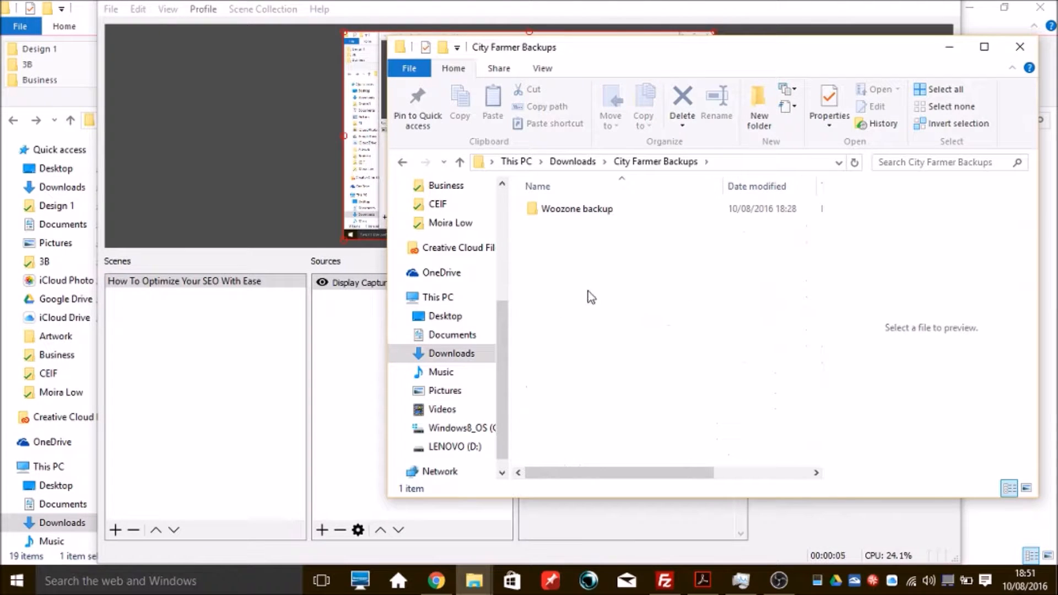
{"action": "double_click", "coordinate": [568, 210]}
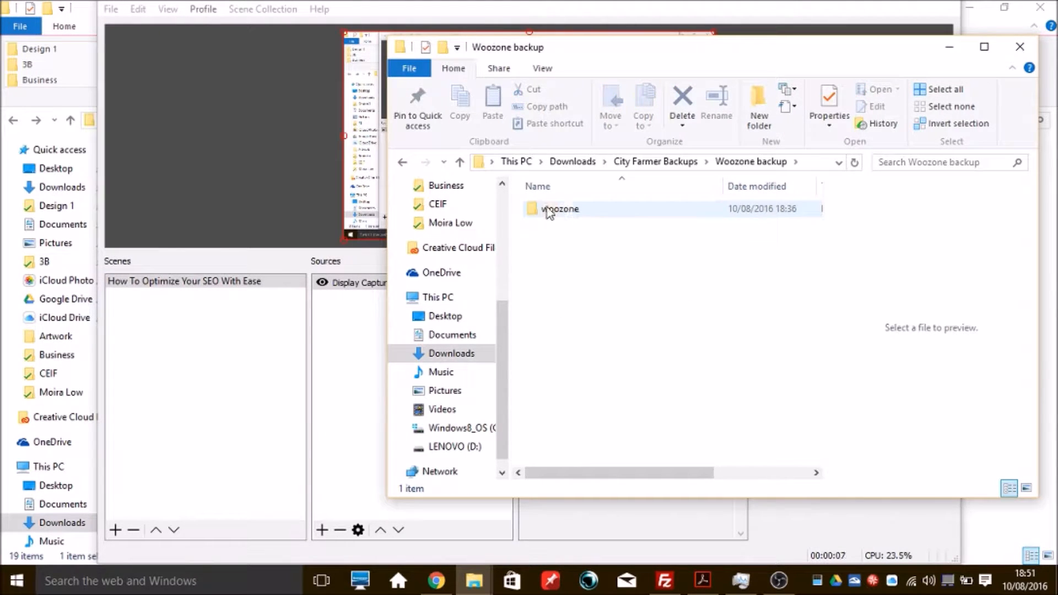
{"action": "double_click", "coordinate": [549, 210]}
{"action": "double_click", "coordinate": [553, 276]}
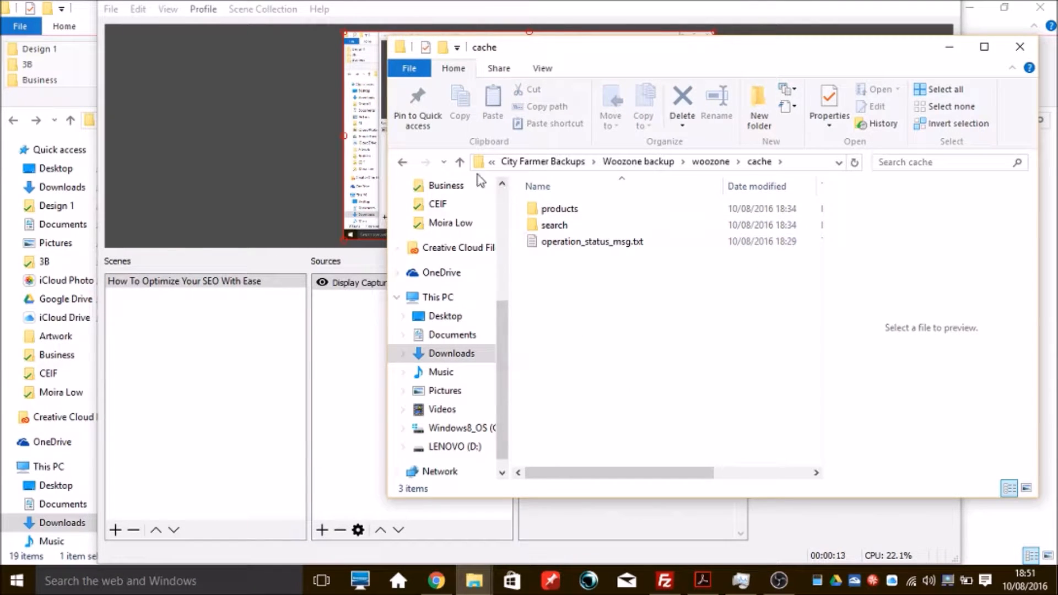
{"action": "left_click", "coordinate": [460, 162]}
{"action": "right_click", "coordinate": [552, 277]}
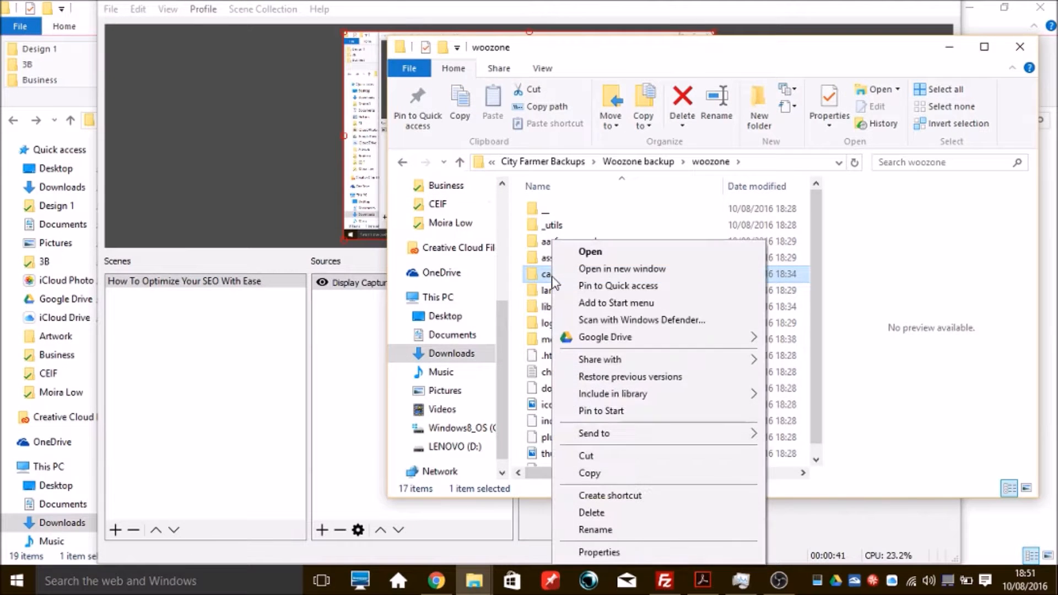
{"action": "left_click", "coordinate": [589, 473]}
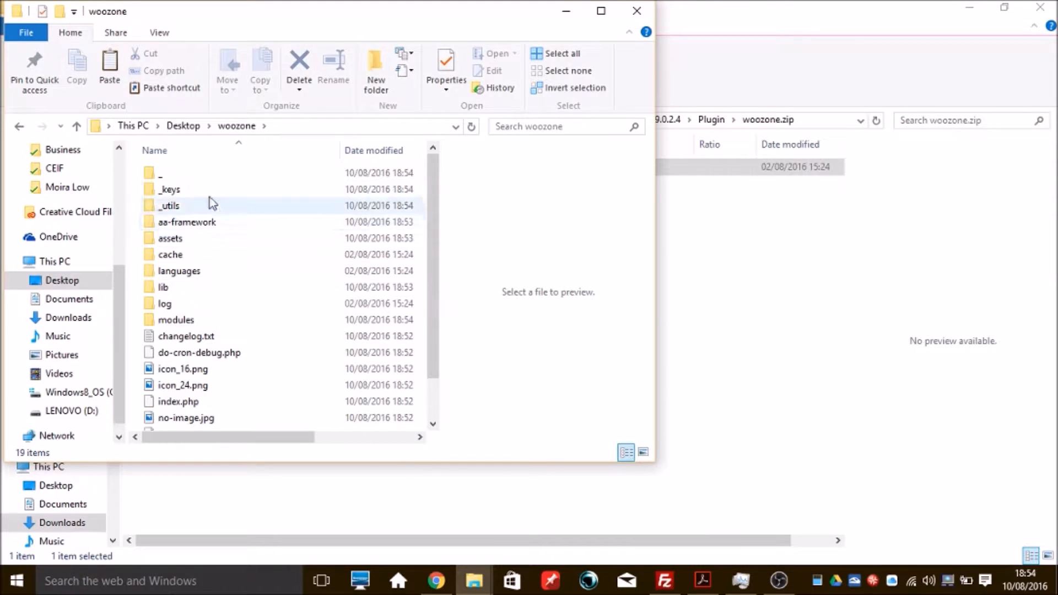
Step: Paste the backed-up cache folder into the Desktop's woozone folder and open it to check its contents
{"action": "right_click", "coordinate": [138, 205]}
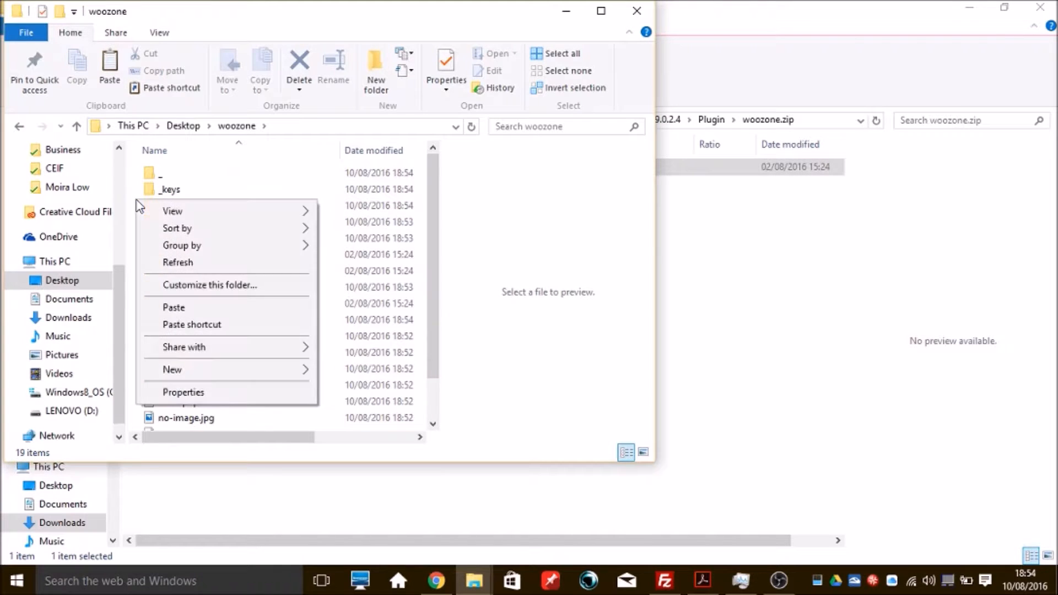
{"action": "left_click", "coordinate": [190, 307]}
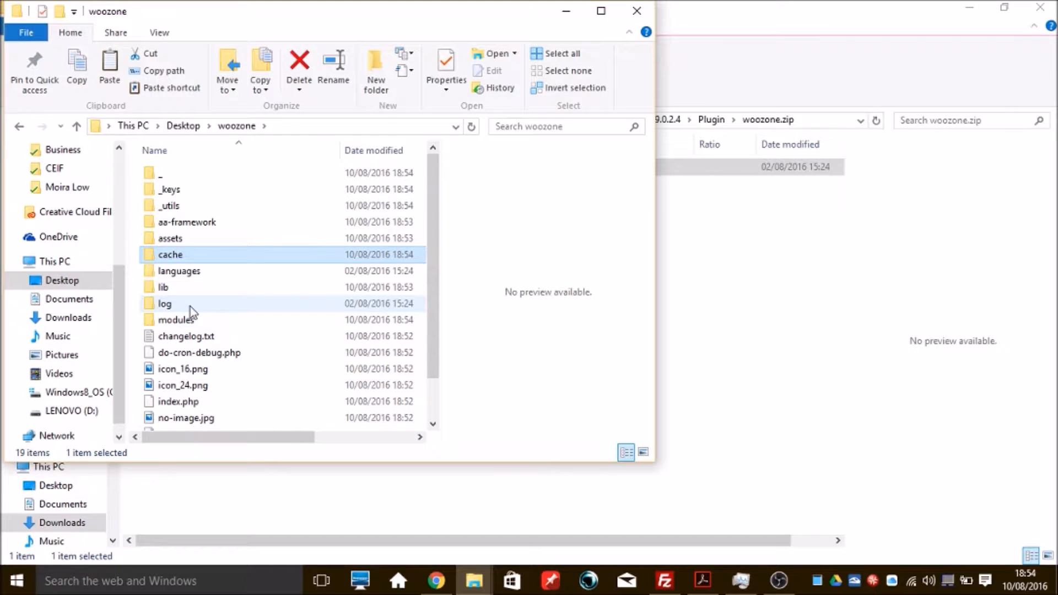
{"action": "double_click", "coordinate": [284, 256]}
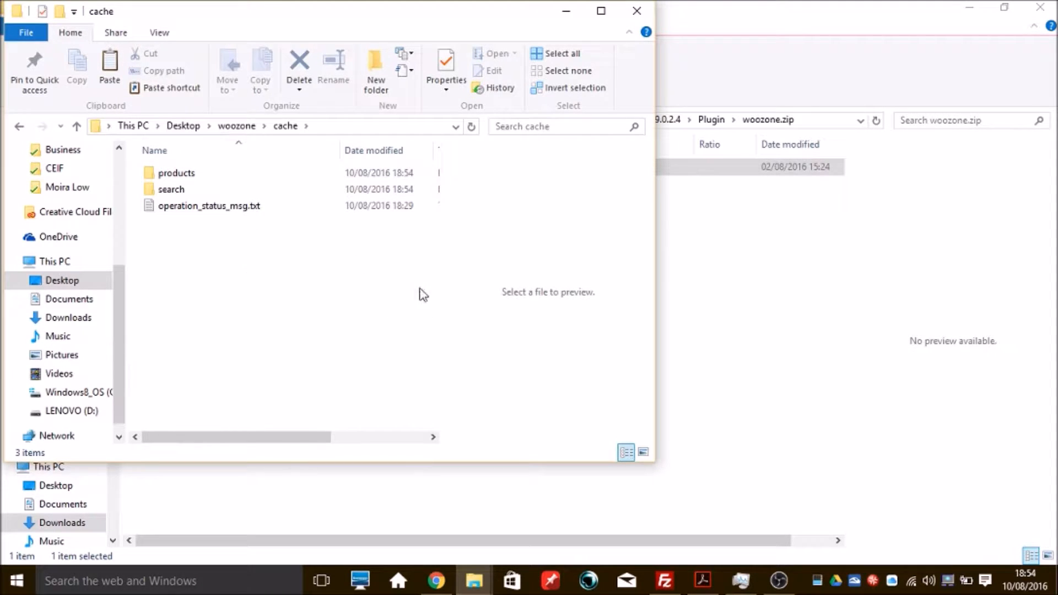
Step: Switch to FileZilla and reconnect to the FTP server, aborting the previous connection and using the current tab
{"action": "left_click", "coordinate": [682, 358]}
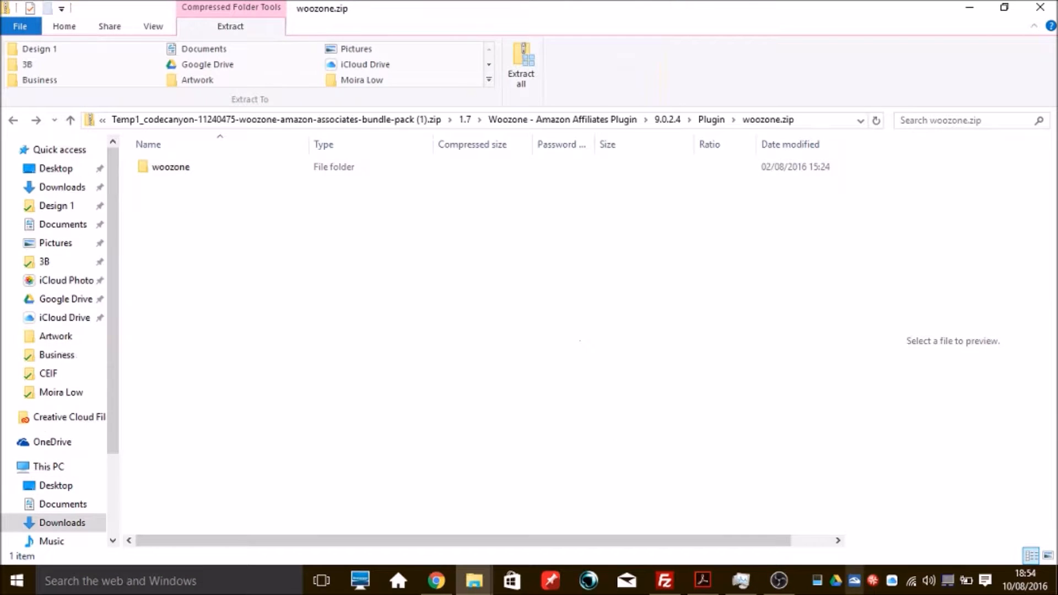
{"action": "left_click", "coordinate": [666, 584]}
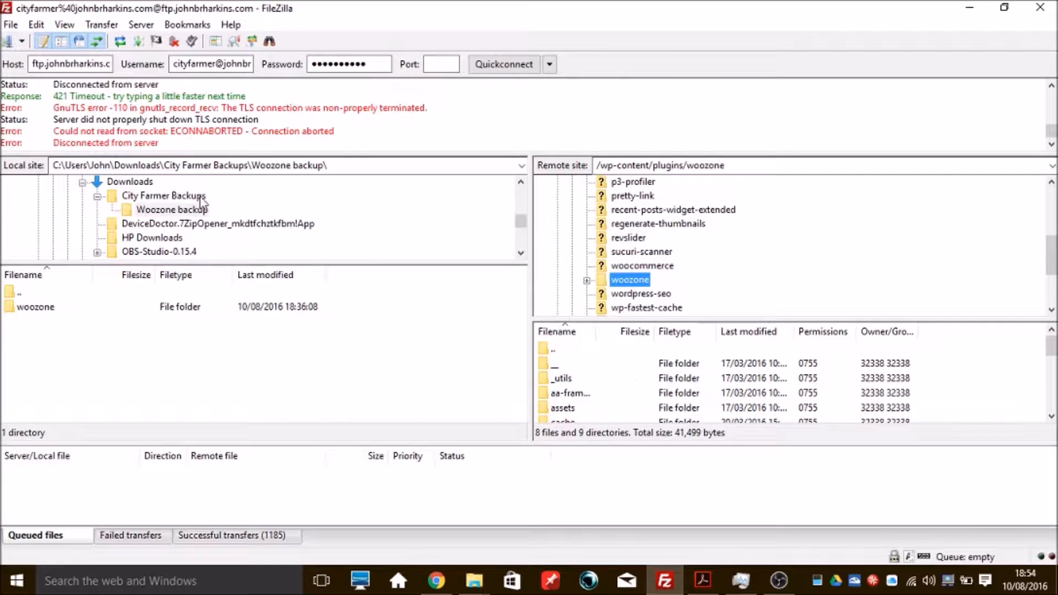
{"action": "left_click", "coordinate": [500, 65]}
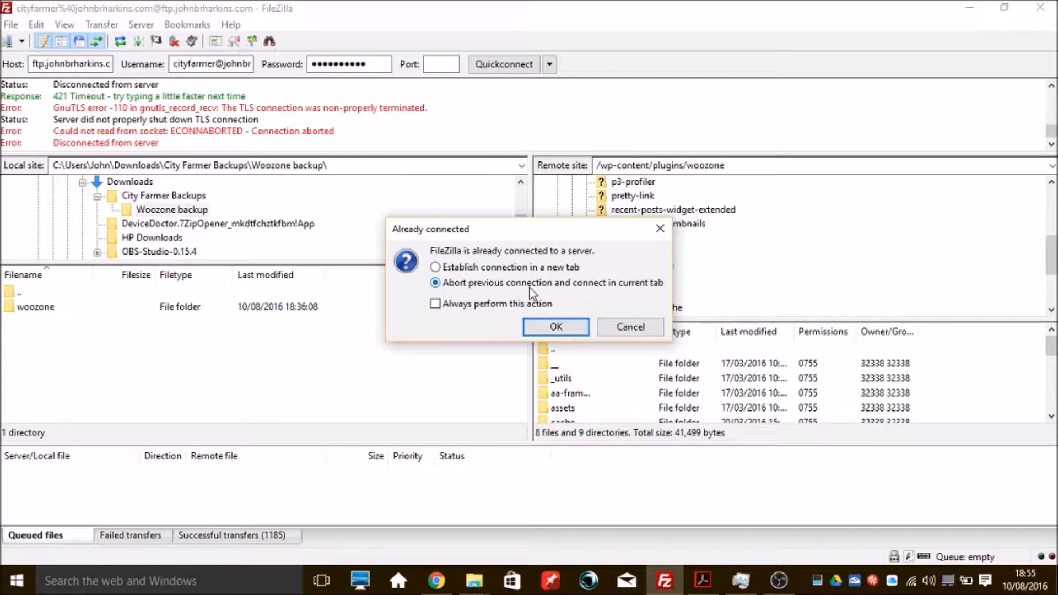
{"action": "left_click", "coordinate": [544, 328]}
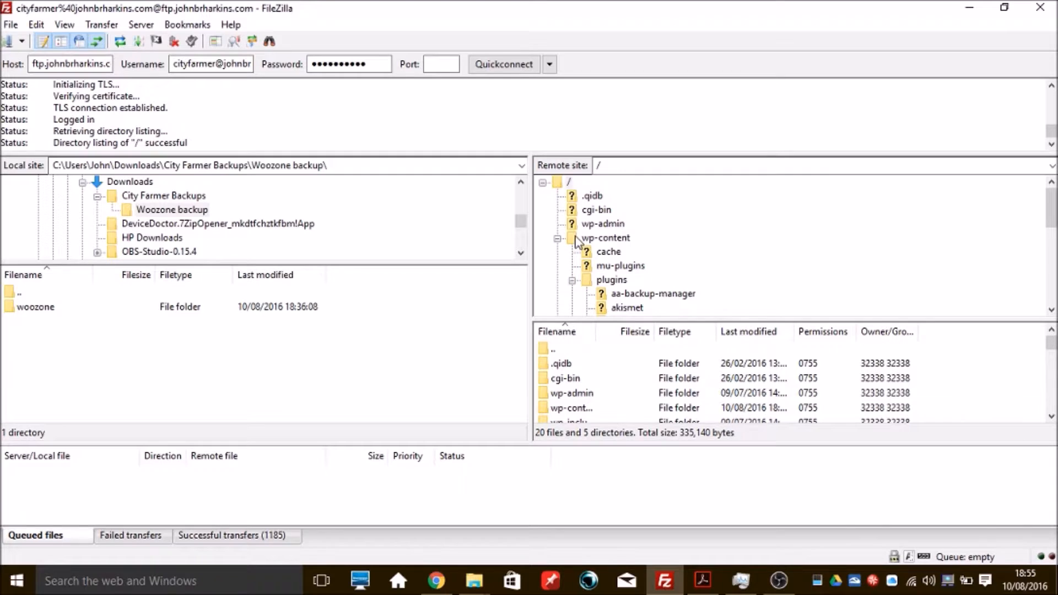
Step: Open wp-content/plugins/woozone on the remote site and the Desktop folder on the local site
{"action": "left_click_drag", "start_coordinate": [1049, 216], "coordinate": [1049, 266]}
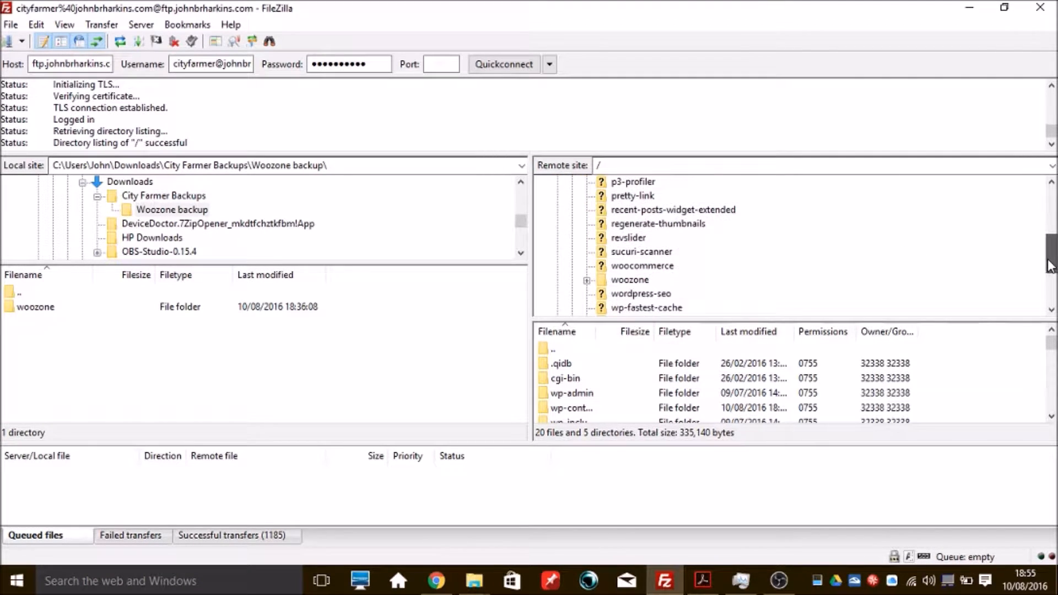
{"action": "left_click", "coordinate": [625, 281]}
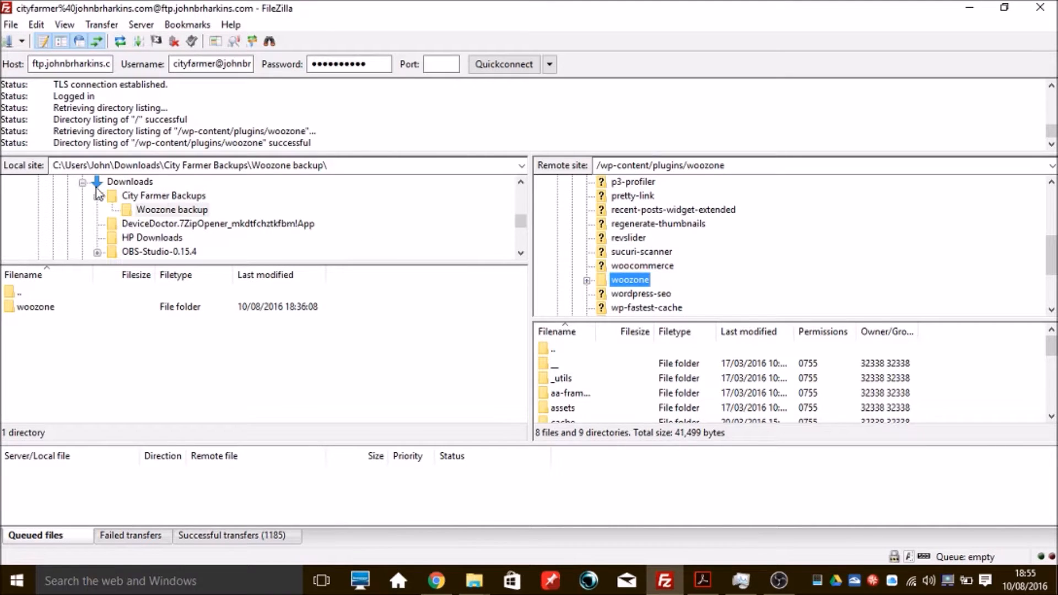
{"action": "left_click_drag", "start_coordinate": [520, 219], "coordinate": [520, 193]}
{"action": "left_click", "coordinate": [55, 181]}
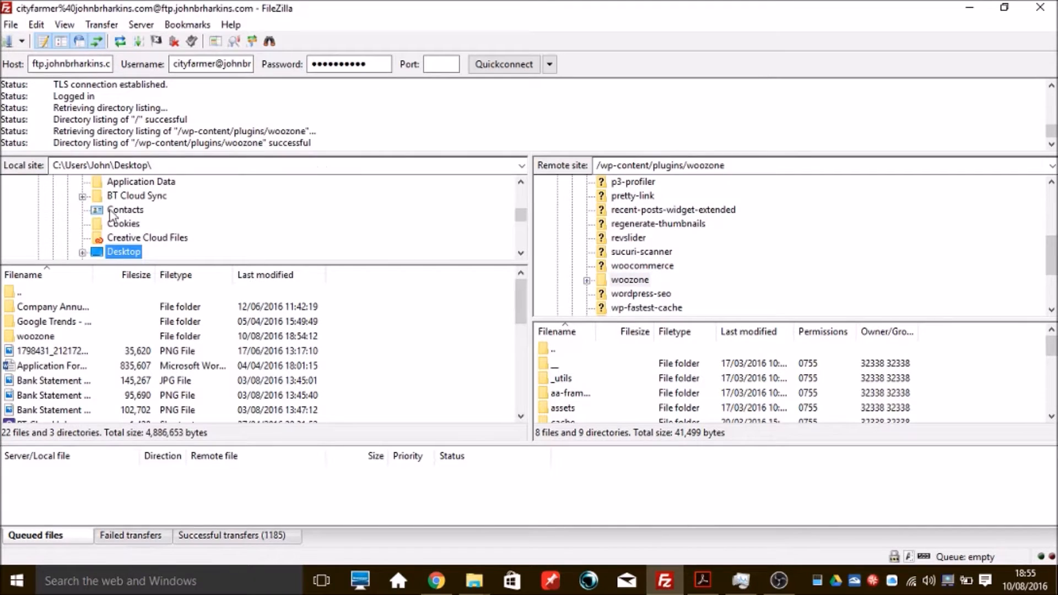
Step: Upload the Desktop's woozone folder over the server's plugins/woozone folder, choosing to overwrite existing files if the source is newer
{"action": "left_click", "coordinate": [41, 337]}
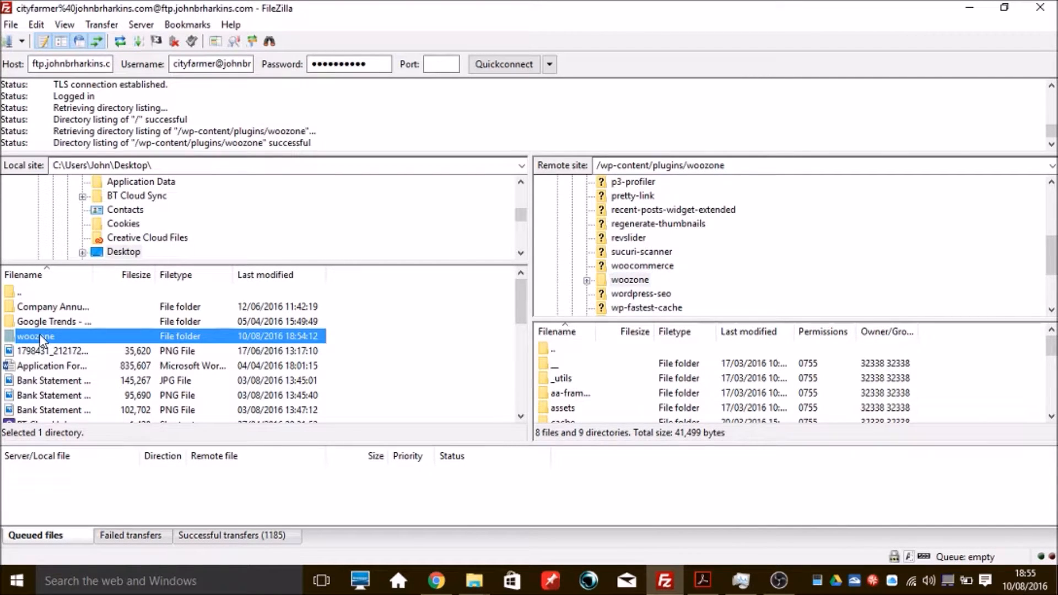
{"action": "left_click_drag", "start_coordinate": [41, 340], "coordinate": [601, 283]}
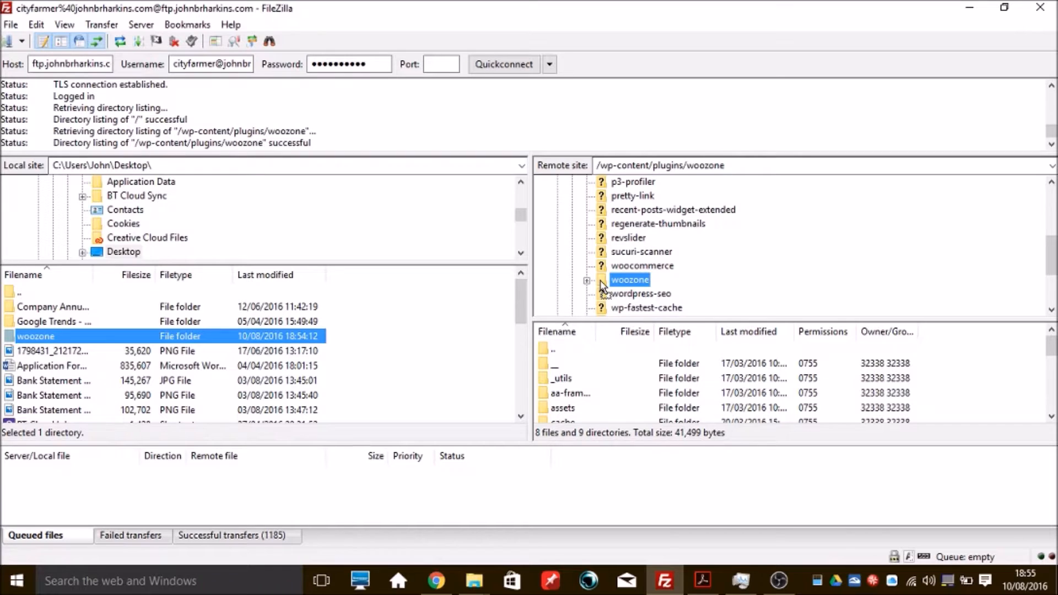
{"action": "left_click_drag", "start_coordinate": [602, 284], "coordinate": [851, 238]}
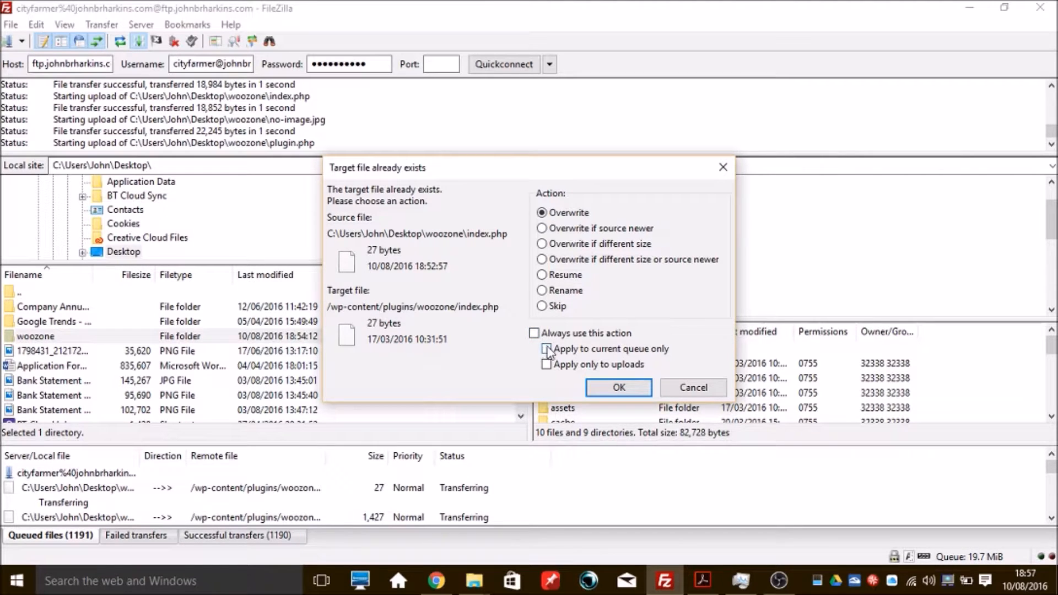
{"action": "left_click", "coordinate": [542, 229]}
{"action": "left_click", "coordinate": [618, 387]}
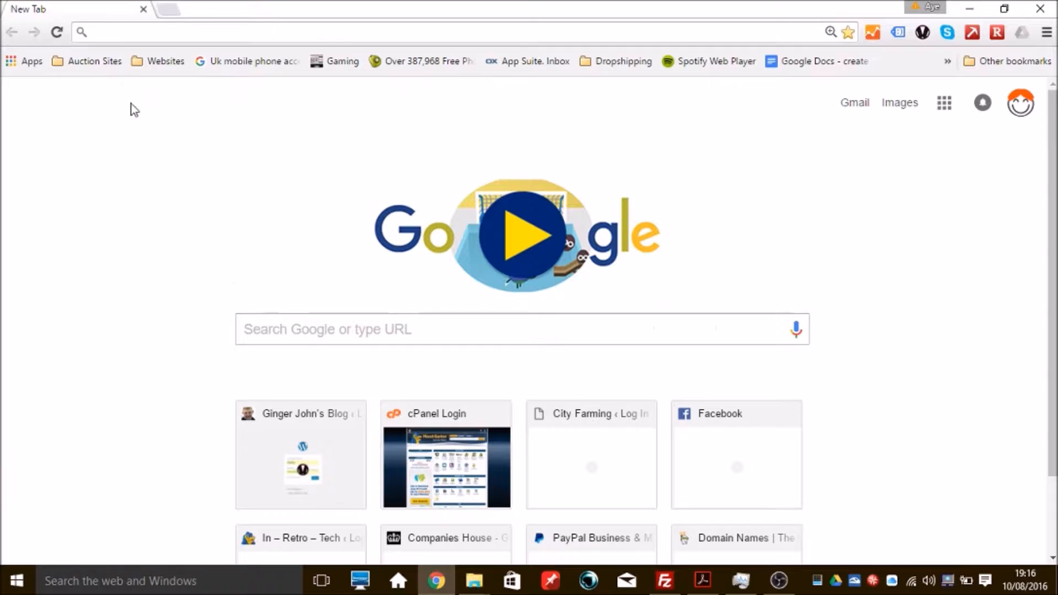
Step: Switch to Chrome, go to cityfarmer.co.uk/wp-admin and submit the login page's captcha text
{"action": "type", "text": "city"}
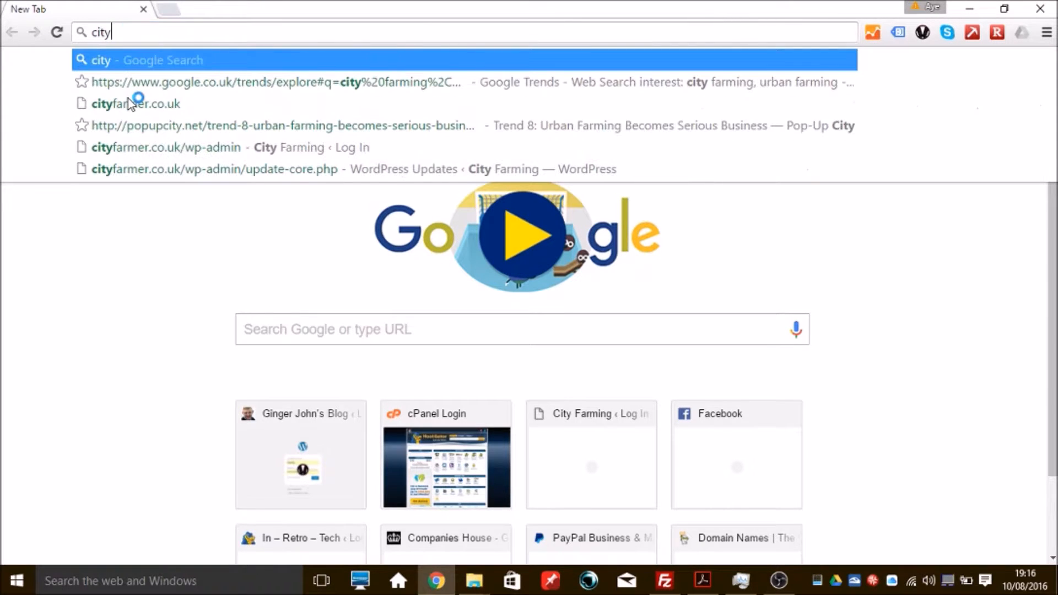
{"action": "type", "text": "fa"}
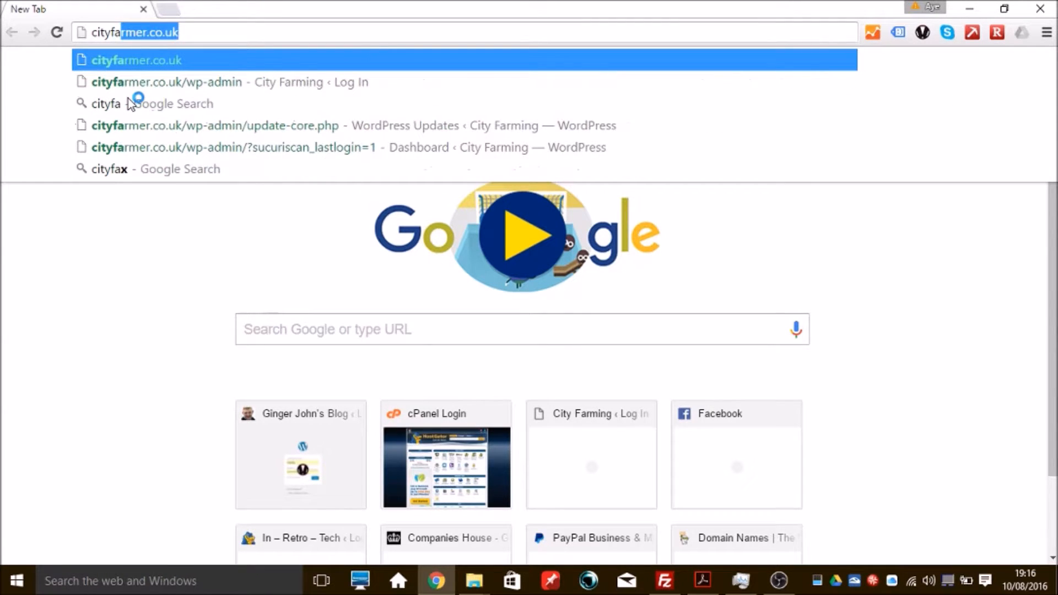
{"action": "type", "text": "r"}
{"action": "key", "text": "Down"}
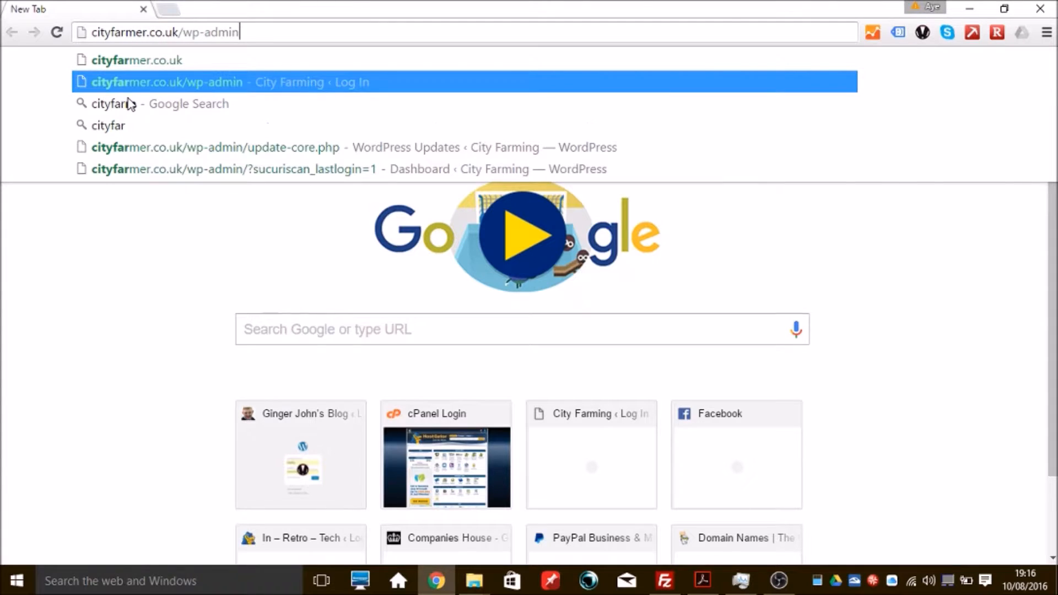
{"action": "key", "text": "Return"}
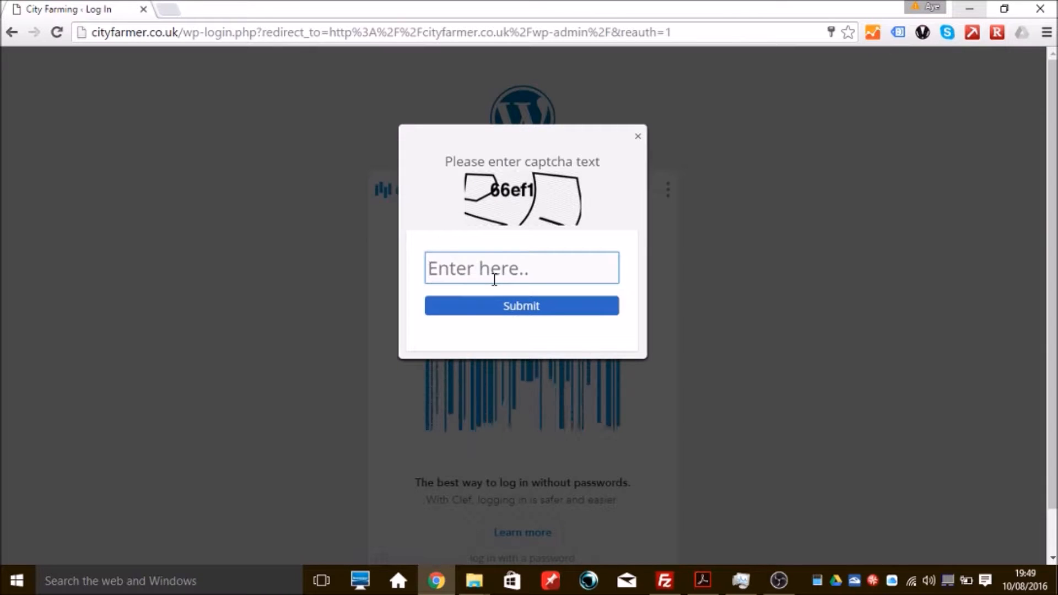
{"action": "type", "text": "66ef1"}
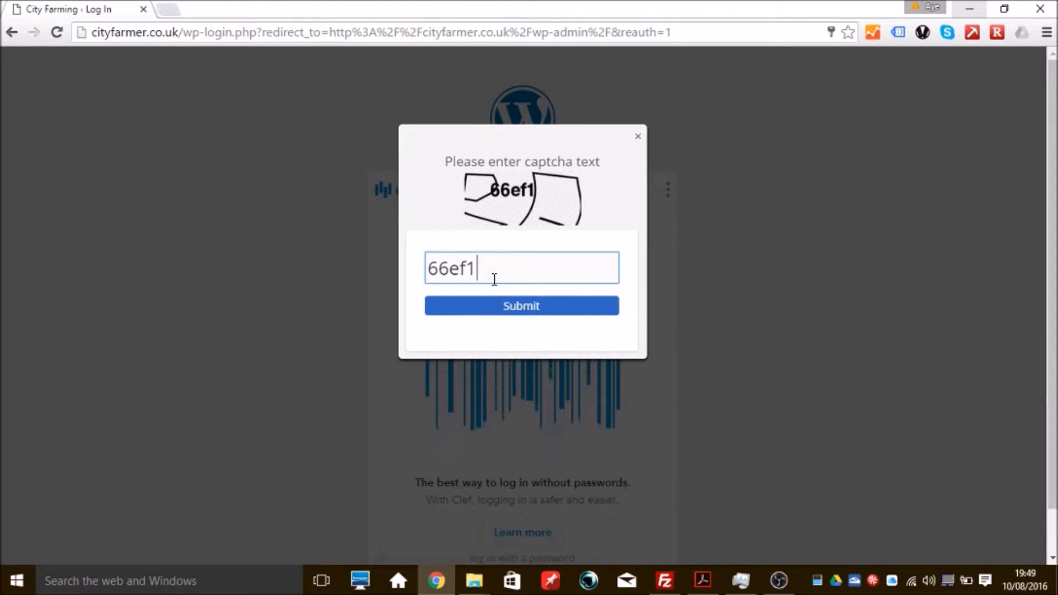
{"action": "key", "text": "Return"}
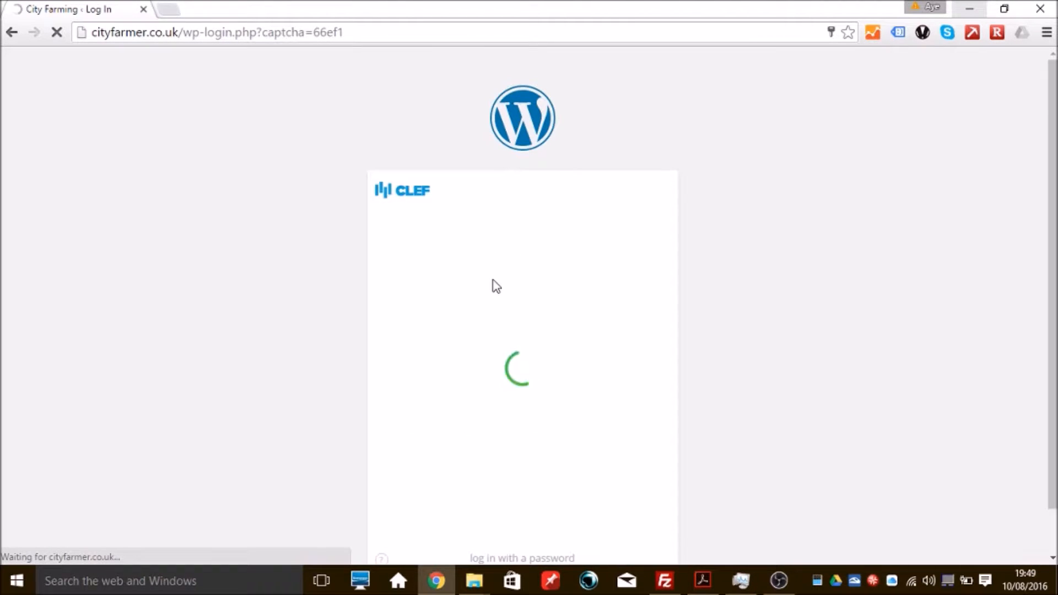
{"action": "left_click", "coordinate": [665, 581]}
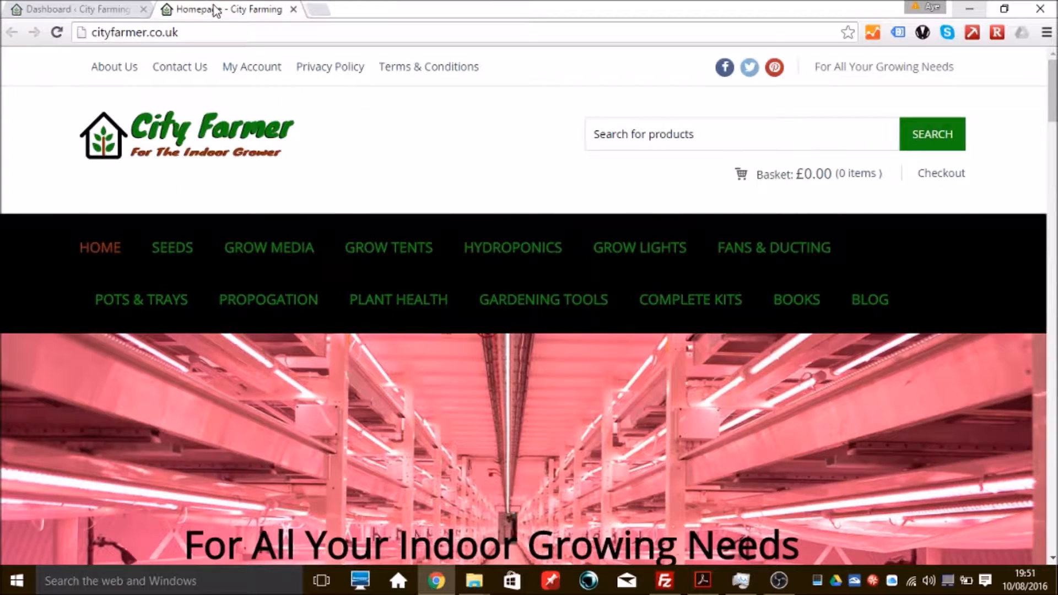
Step: Look through the City Farmer homepage from the banner to the footer to check its products and layout
{"action": "scroll", "coordinate": [1052, 91], "scroll_direction": "down", "scroll_amount": 6}
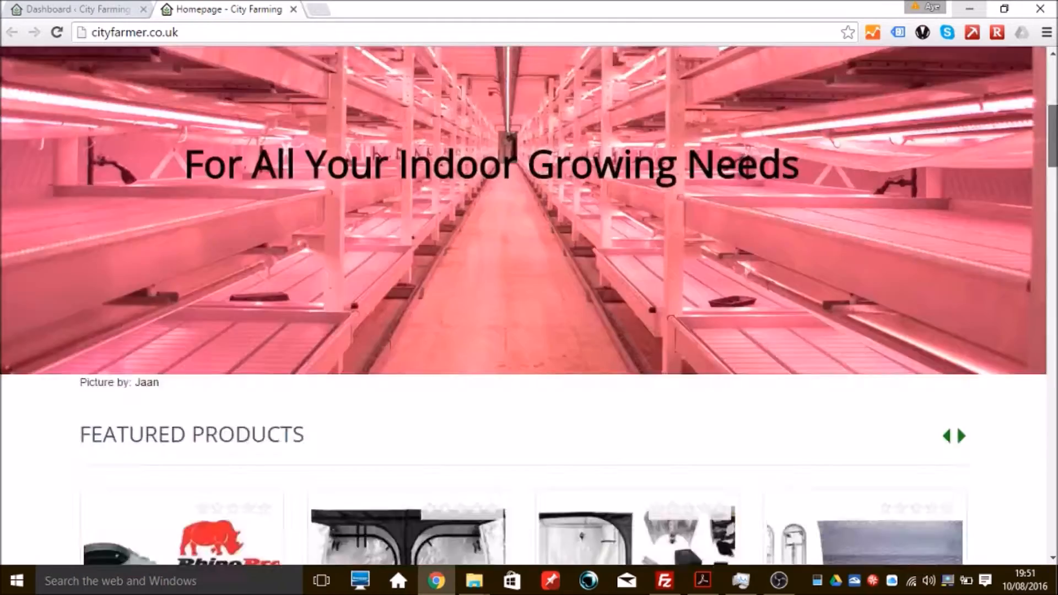
{"action": "scroll", "coordinate": [529, 303], "scroll_direction": "down", "scroll_amount": 20}
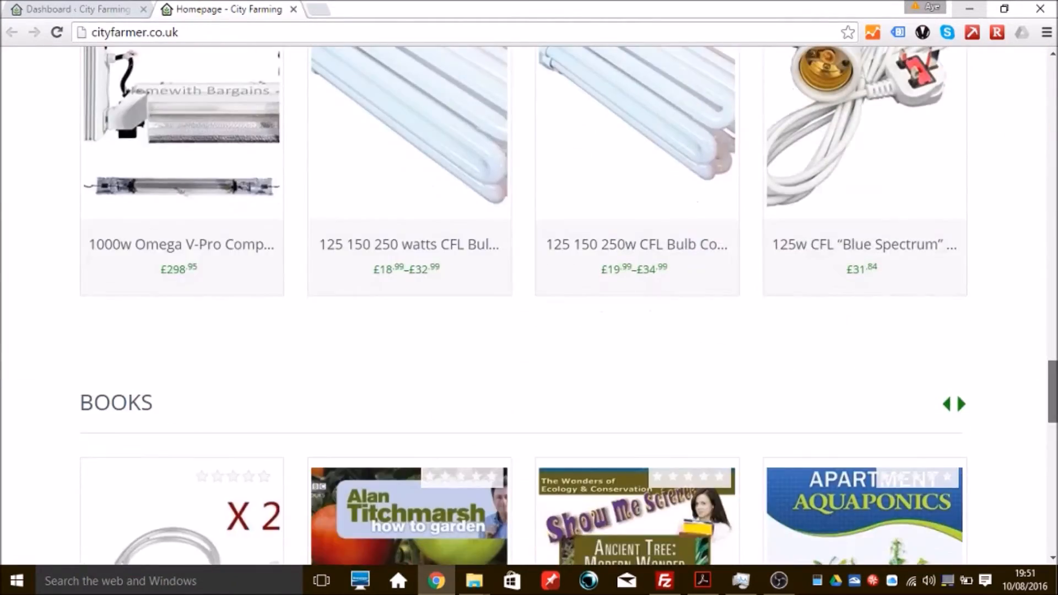
{"action": "scroll", "coordinate": [529, 303], "scroll_direction": "down", "scroll_amount": 13}
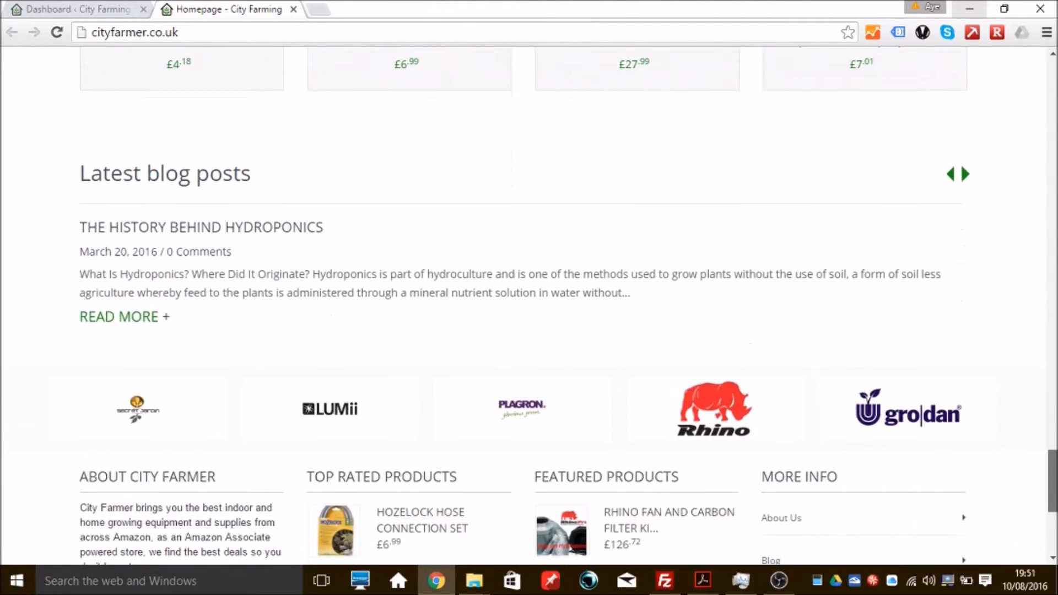
{"action": "scroll", "coordinate": [1054, 443], "scroll_direction": "up", "scroll_amount": 9}
{"action": "left_click_drag", "start_coordinate": [1053, 443], "coordinate": [993, 97]}
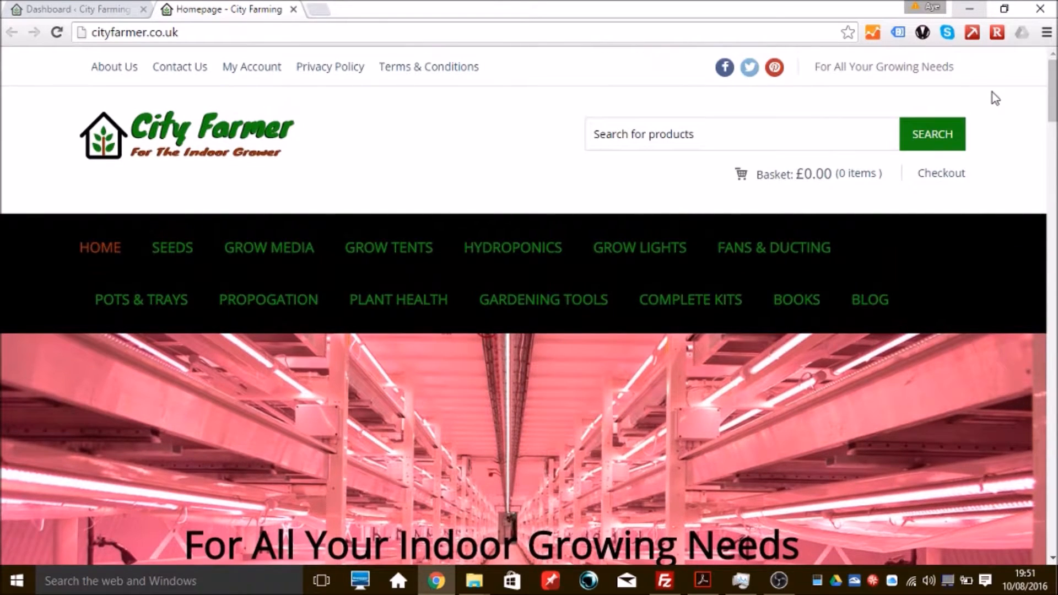
Step: Open the Seeds and Grow Media categories on the store and examine the Grow Media product listings
{"action": "left_click", "coordinate": [171, 251]}
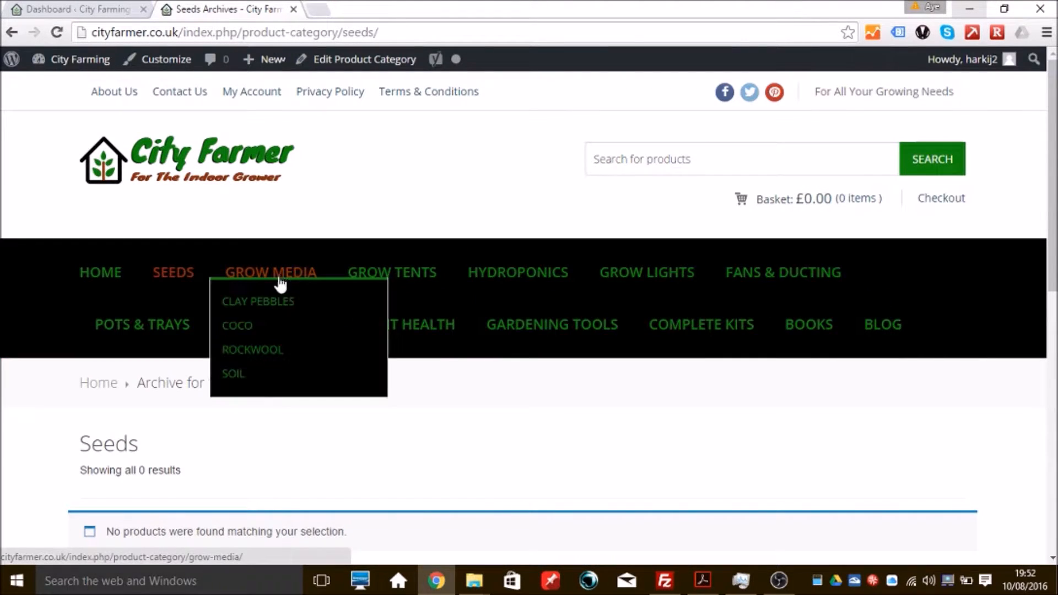
{"action": "left_click", "coordinate": [280, 275]}
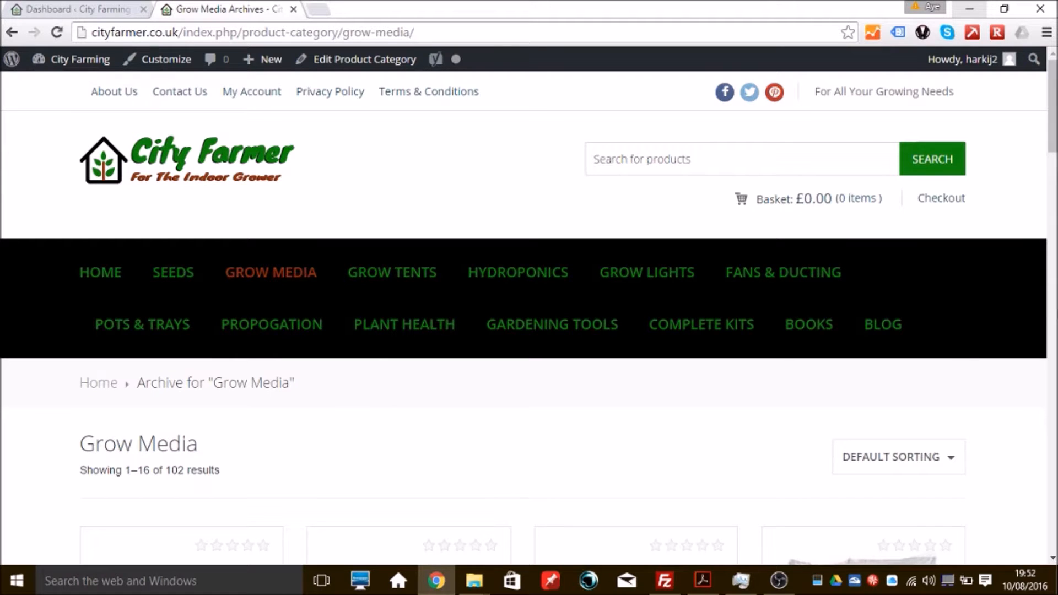
{"action": "scroll", "coordinate": [1053, 110], "scroll_direction": "down", "scroll_amount": 5}
{"action": "scroll", "coordinate": [529, 309], "scroll_direction": "down", "scroll_amount": 15}
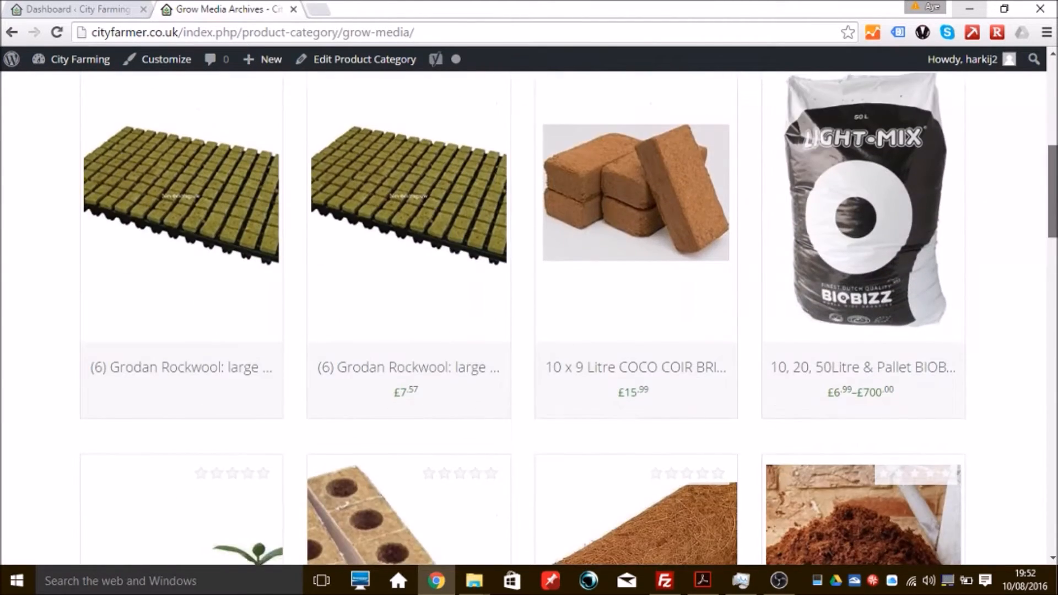
{"action": "scroll", "coordinate": [529, 309], "scroll_direction": "down", "scroll_amount": 15}
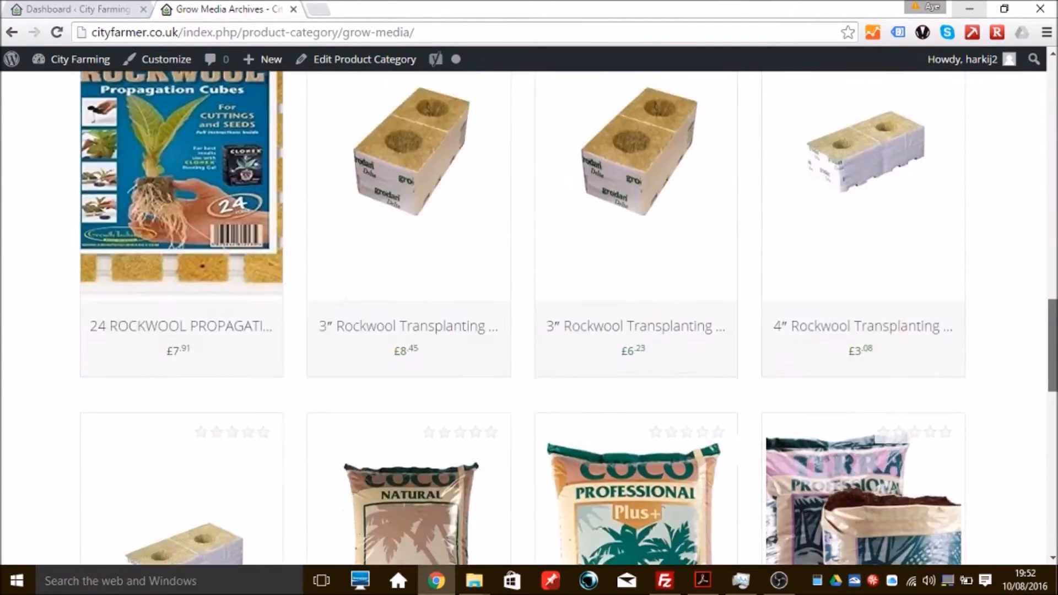
{"action": "scroll", "coordinate": [529, 309], "scroll_direction": "down", "scroll_amount": 2}
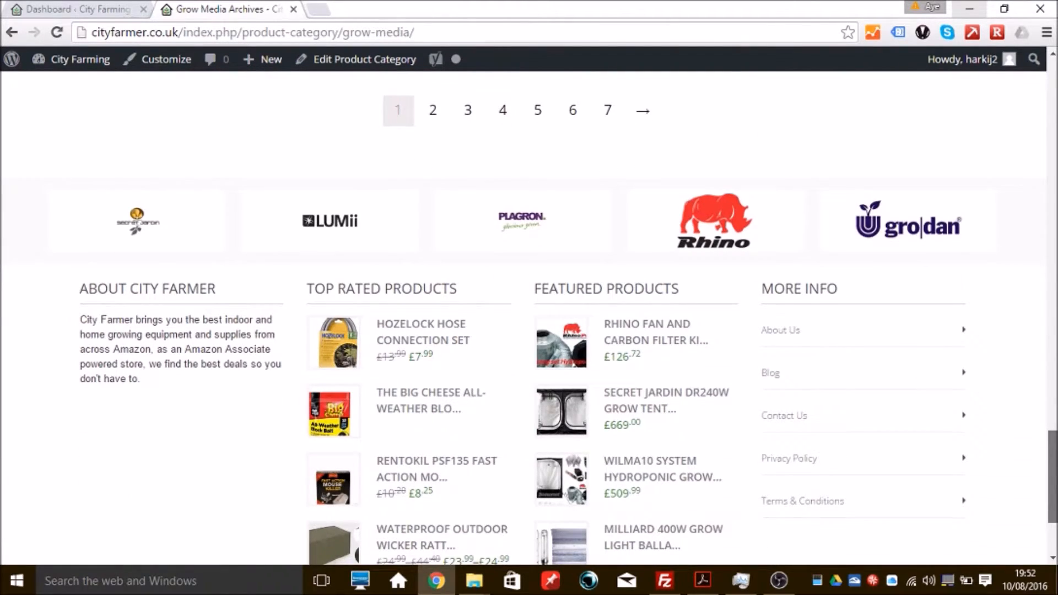
{"action": "scroll", "coordinate": [529, 308], "scroll_direction": "up", "scroll_amount": 20}
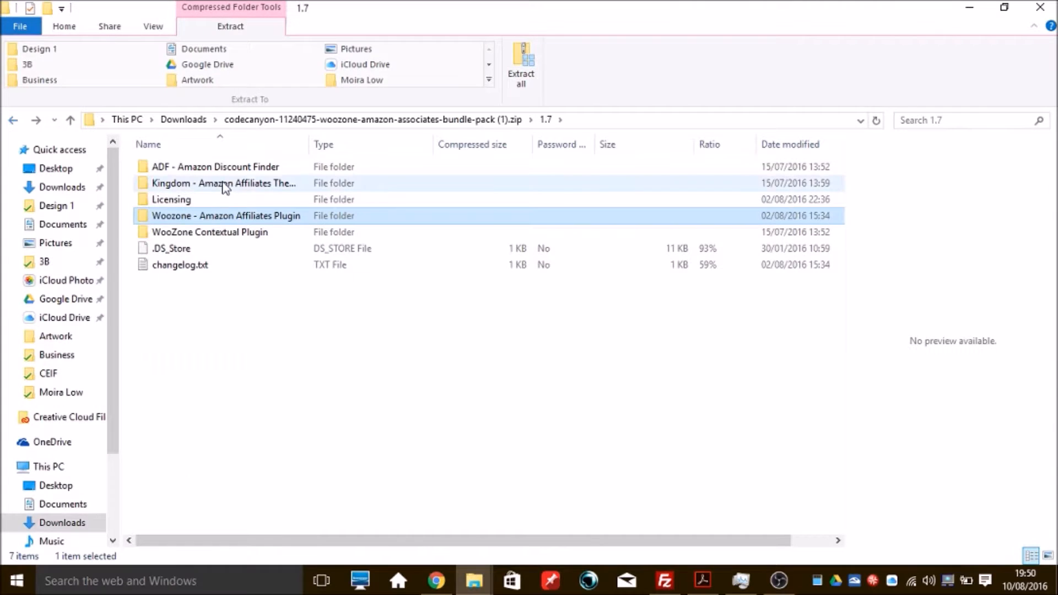
Step: Open the kingdom folder in the bundle zip under Kingdom - Amazon Affiliates Theme, 1.6.3.3, Theme- unzipped - upload via FTP
{"action": "left_click", "coordinate": [189, 188]}
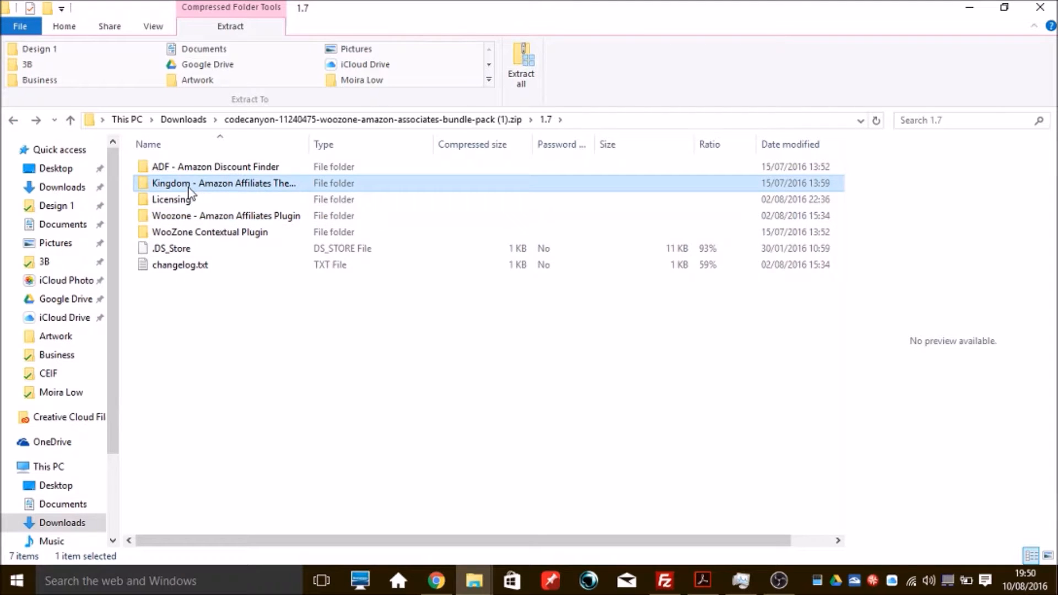
{"action": "double_click", "coordinate": [189, 187]}
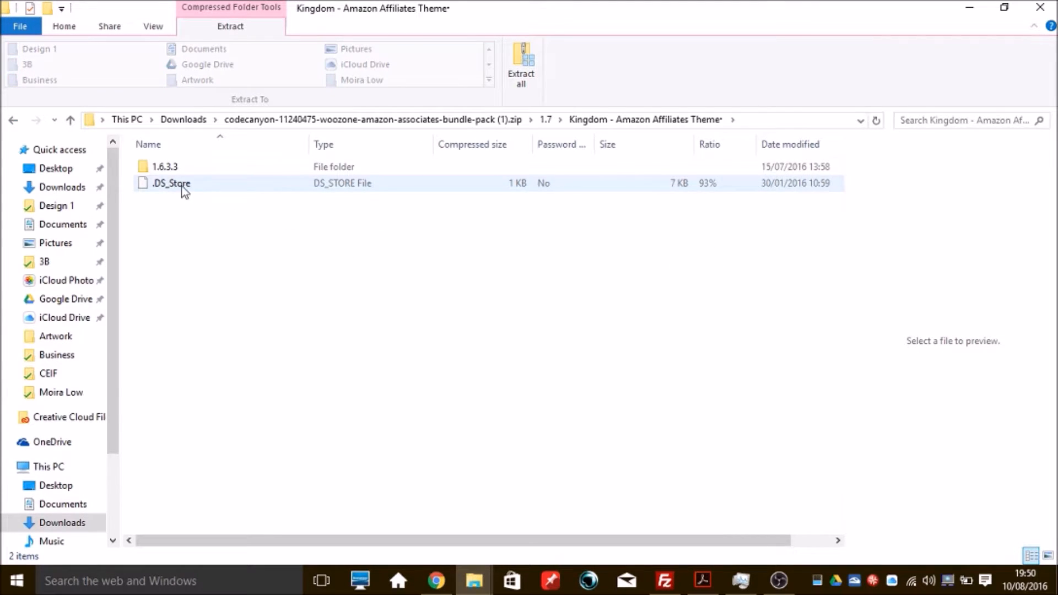
{"action": "left_click", "coordinate": [173, 172]}
{"action": "double_click", "coordinate": [172, 172]}
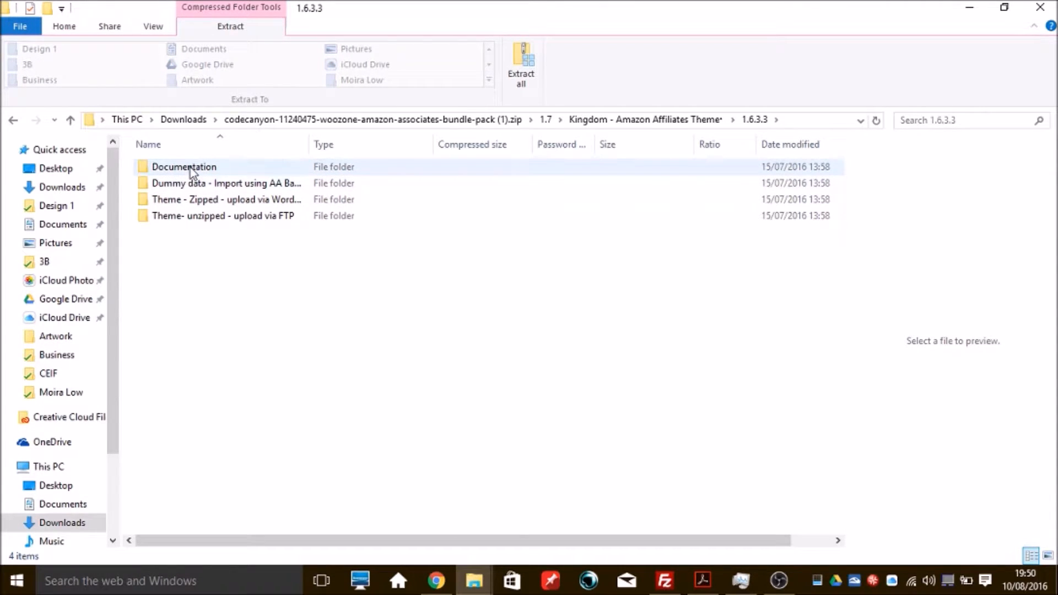
{"action": "left_click", "coordinate": [216, 221]}
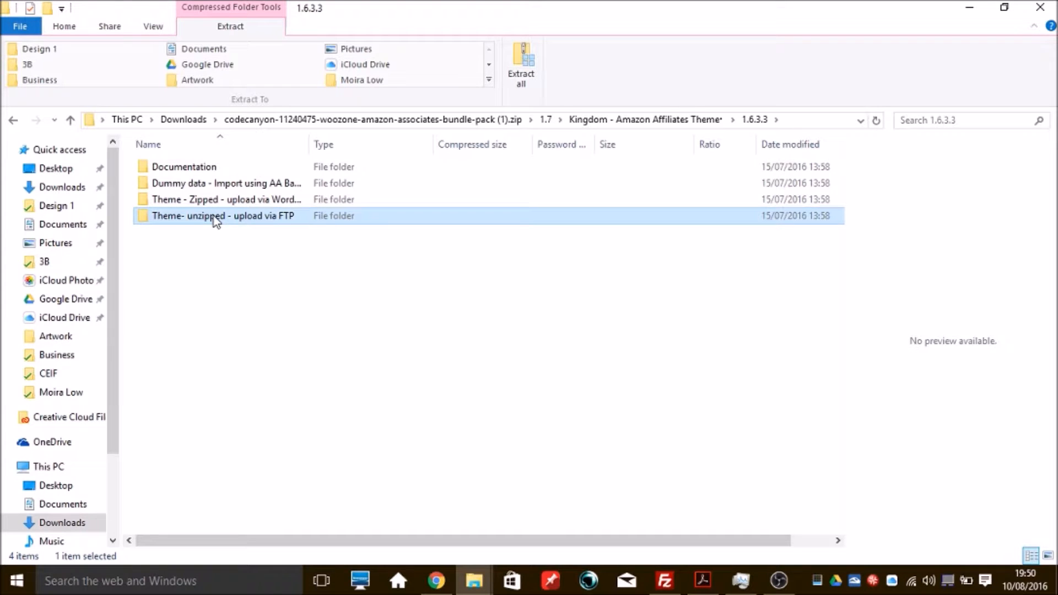
{"action": "double_click", "coordinate": [215, 218]}
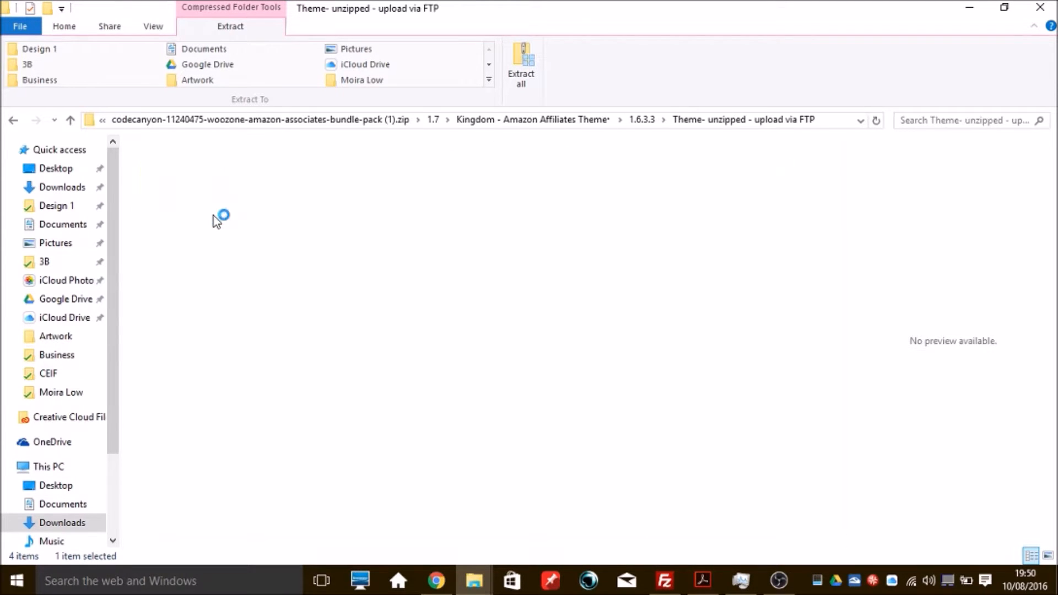
{"action": "left_click", "coordinate": [158, 167]}
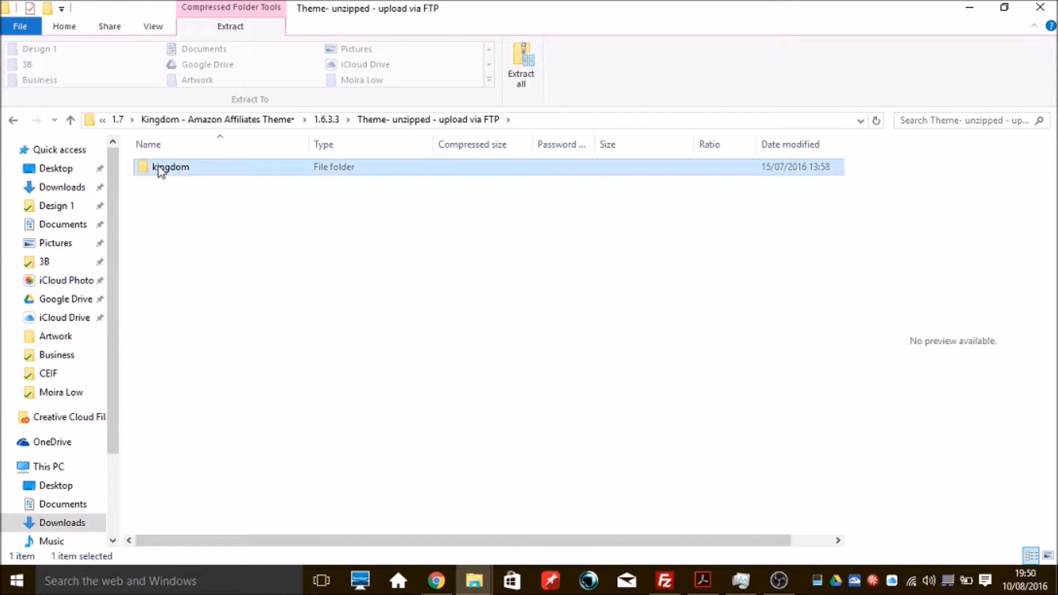
{"action": "double_click", "coordinate": [158, 166]}
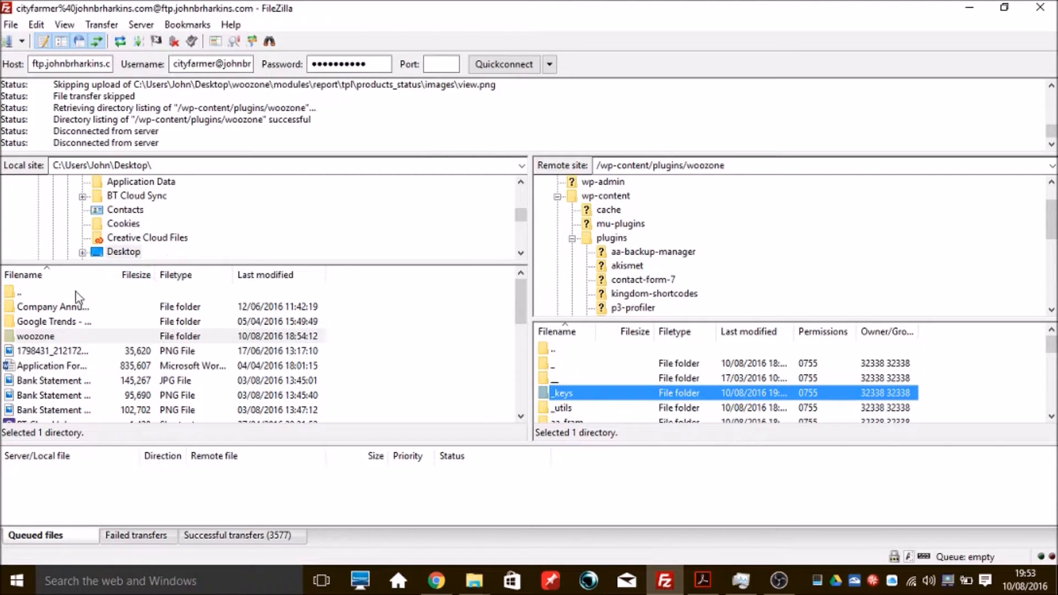
Step: Switch to FileZilla and browse the local site to the Downloads folder
{"action": "left_click_drag", "start_coordinate": [523, 216], "coordinate": [523, 189]}
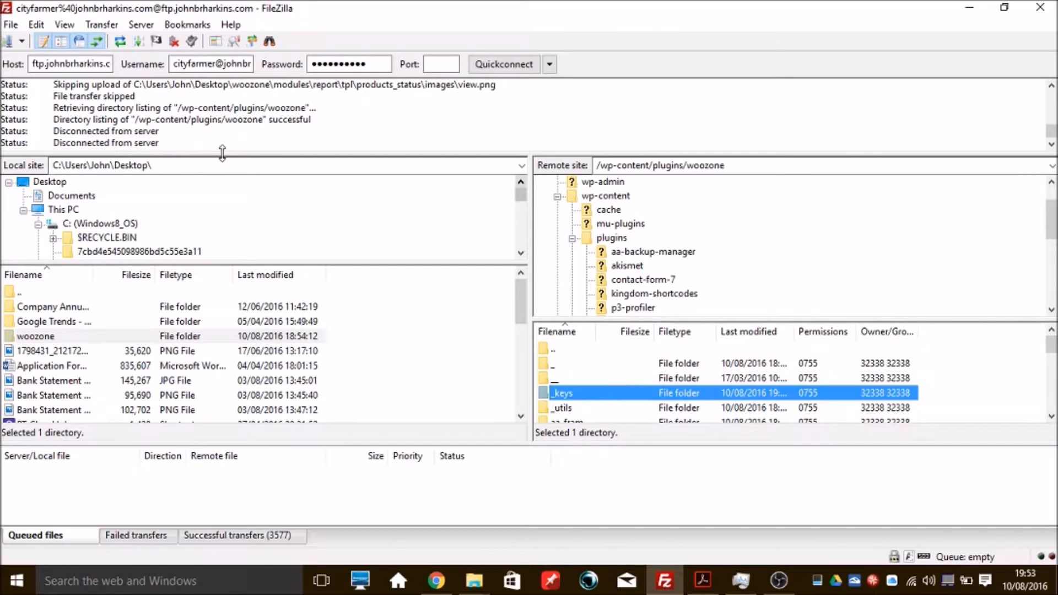
{"action": "left_click_drag", "start_coordinate": [520, 195], "coordinate": [520, 216]}
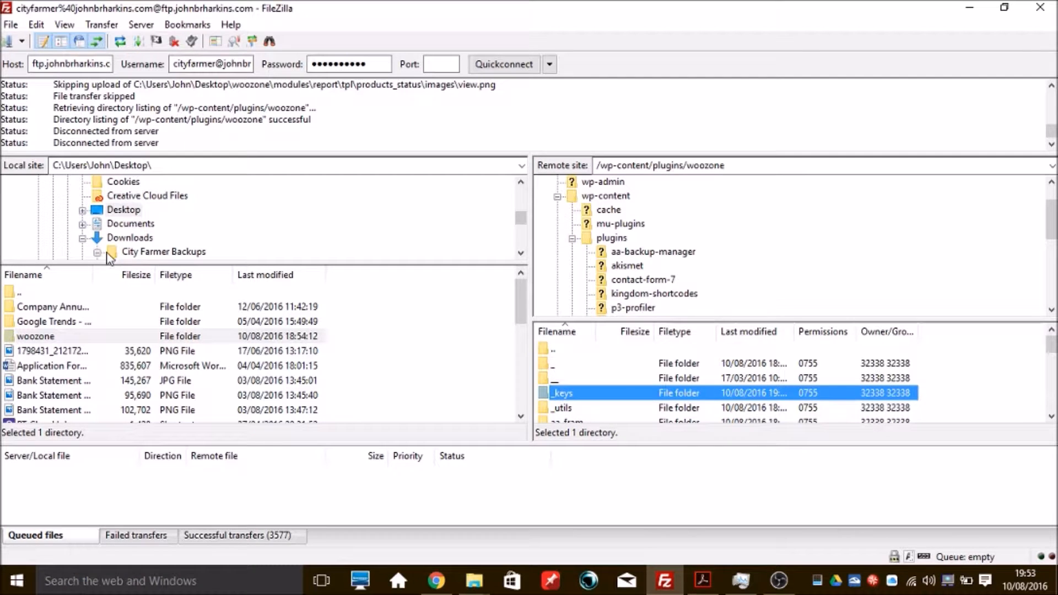
{"action": "left_click", "coordinate": [130, 238]}
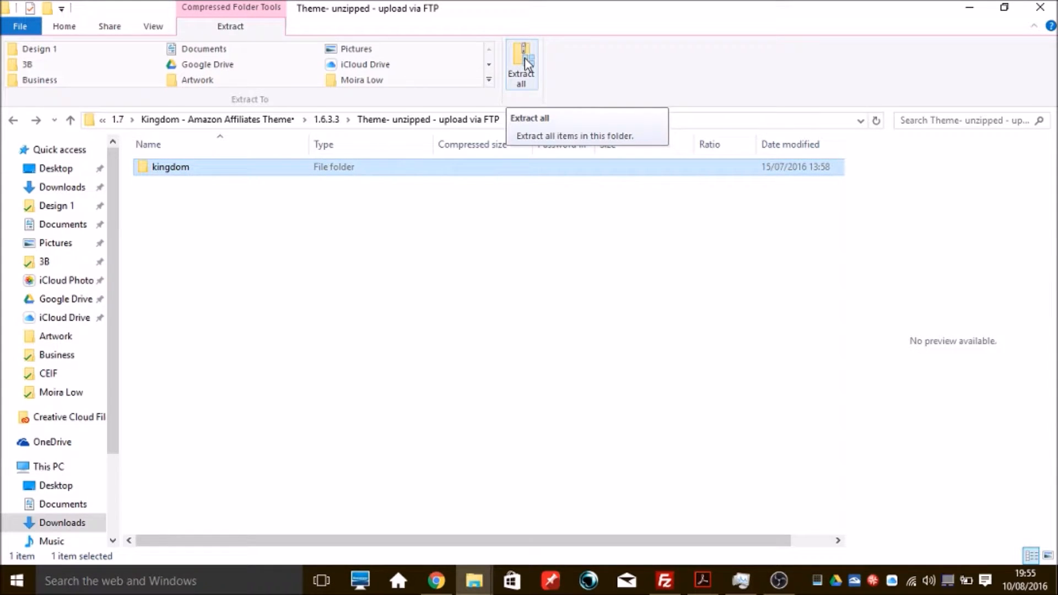
Step: Extract all items of the Theme- unzipped - upload via FTP folder to the Desktop
{"action": "left_click", "coordinate": [525, 64]}
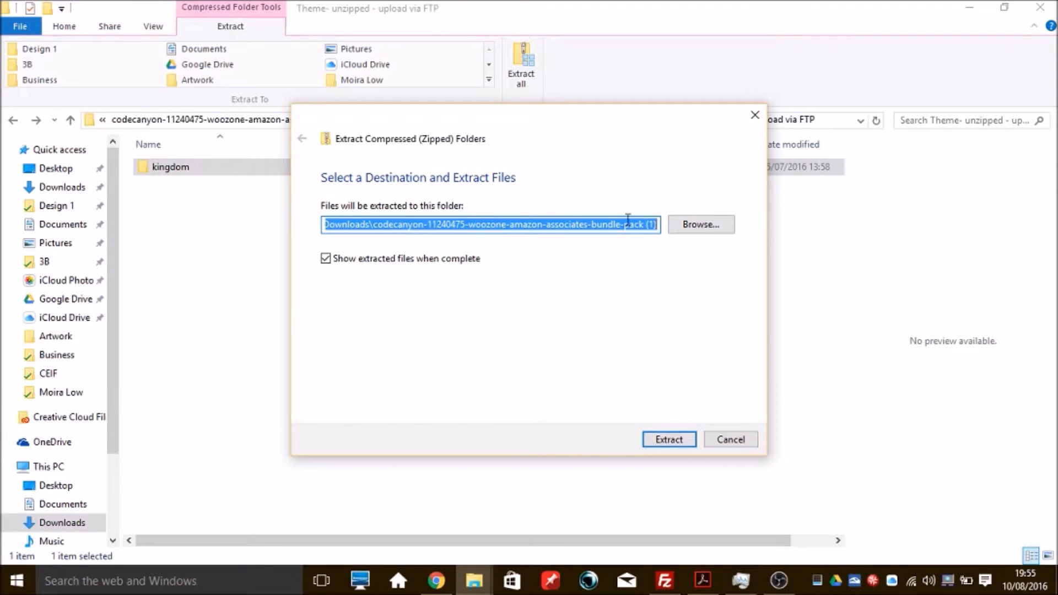
{"action": "left_click", "coordinate": [689, 224]}
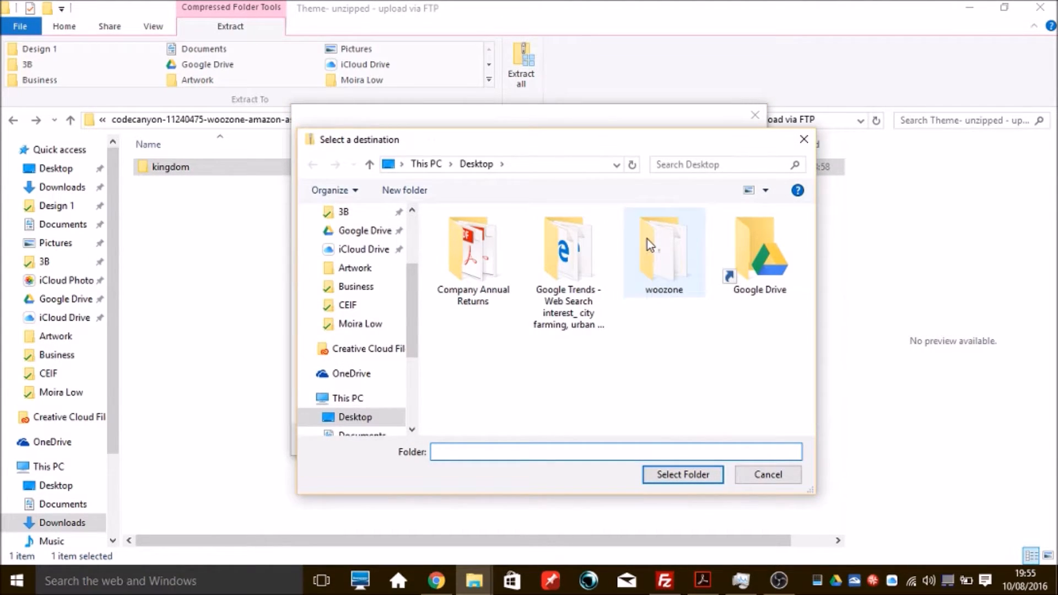
{"action": "left_click", "coordinate": [358, 418]}
{"action": "left_click", "coordinate": [684, 474]}
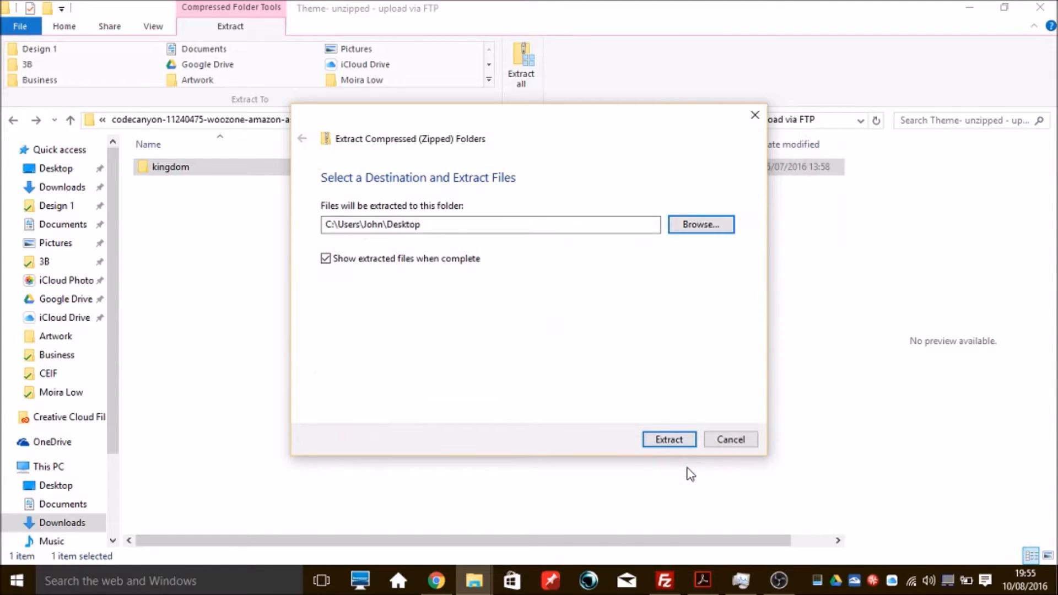
{"action": "left_click", "coordinate": [673, 441]}
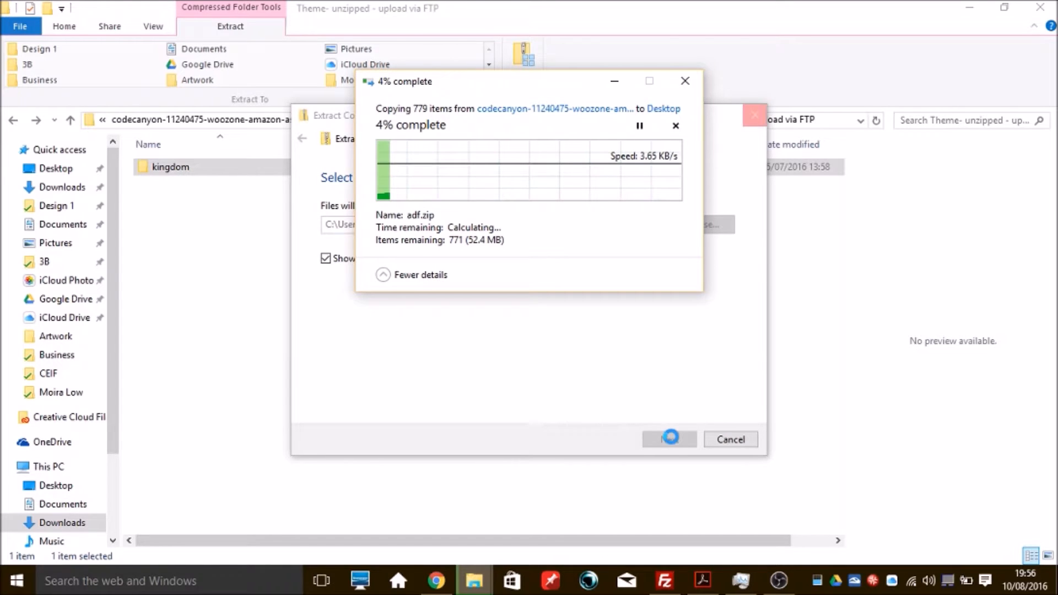
Step: Switch to FileZilla, open /wp-content/themes on the remote site and select the kingdom folder
{"action": "left_click", "coordinate": [666, 587]}
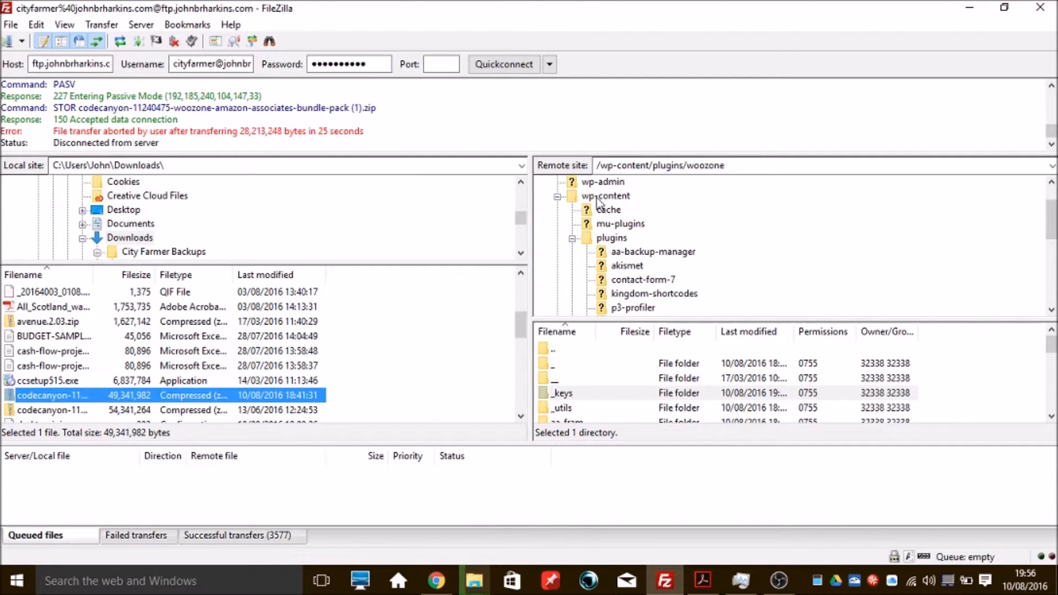
{"action": "left_click", "coordinate": [572, 238]}
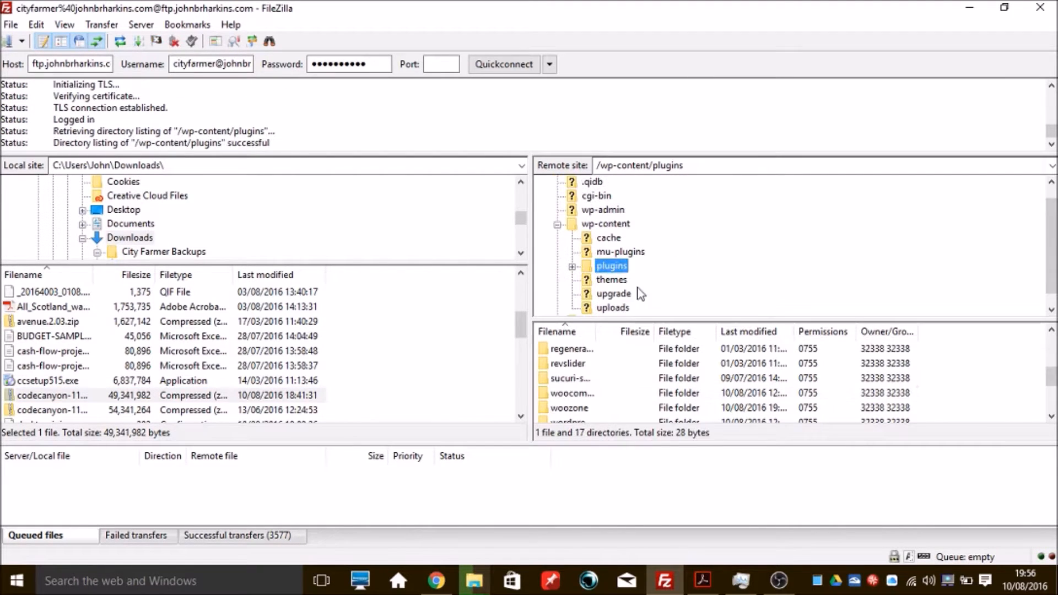
{"action": "left_click", "coordinate": [611, 281]}
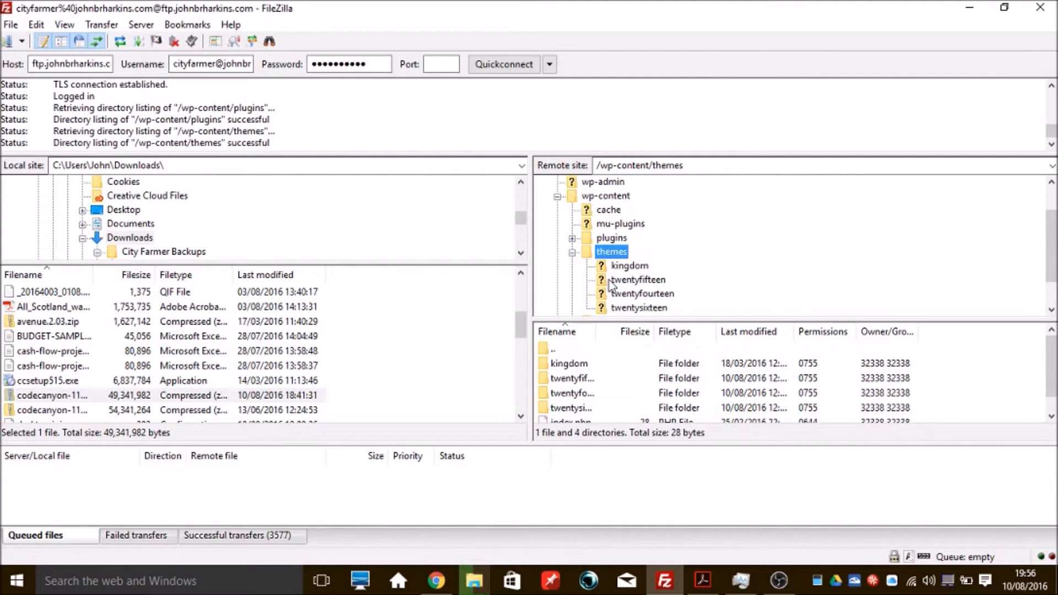
{"action": "left_click", "coordinate": [567, 365]}
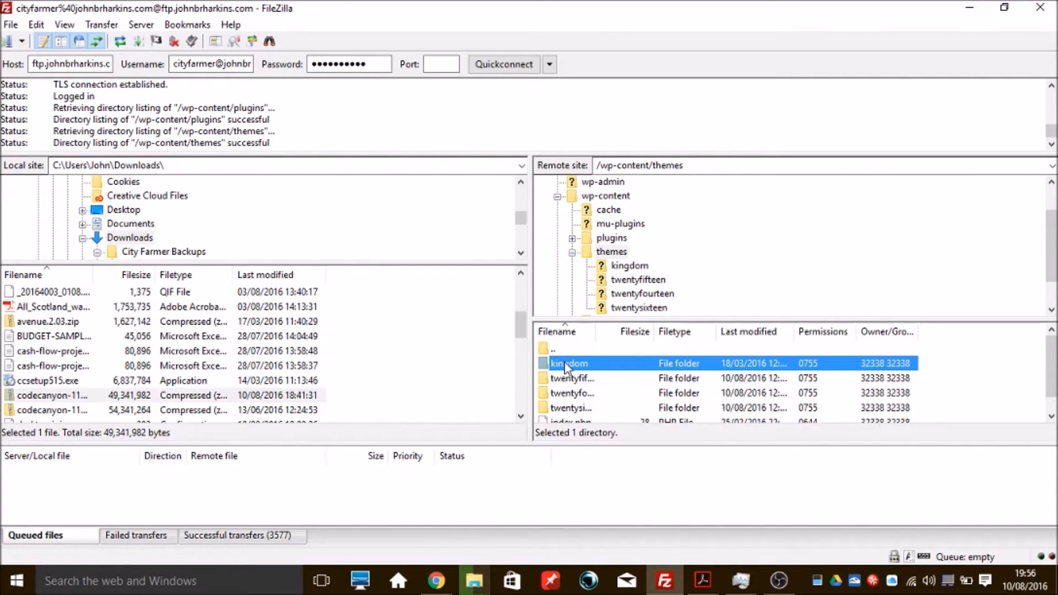
Step: Create a local directory named Kingdom Theme Backup inside City Farmer Backups and open it
{"action": "left_click", "coordinate": [176, 252]}
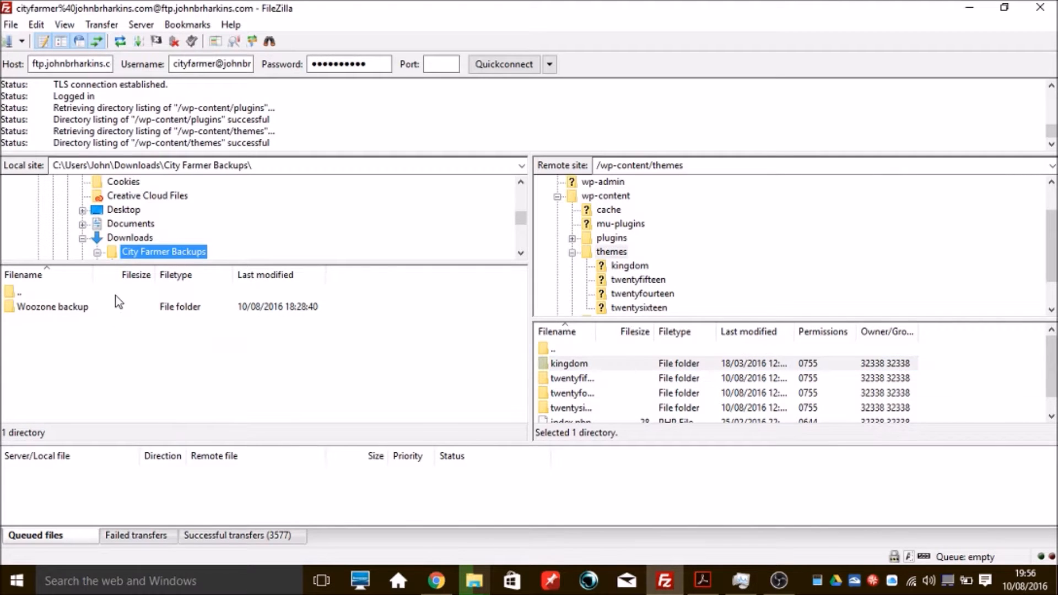
{"action": "right_click", "coordinate": [72, 344]}
{"action": "left_click", "coordinate": [152, 433]}
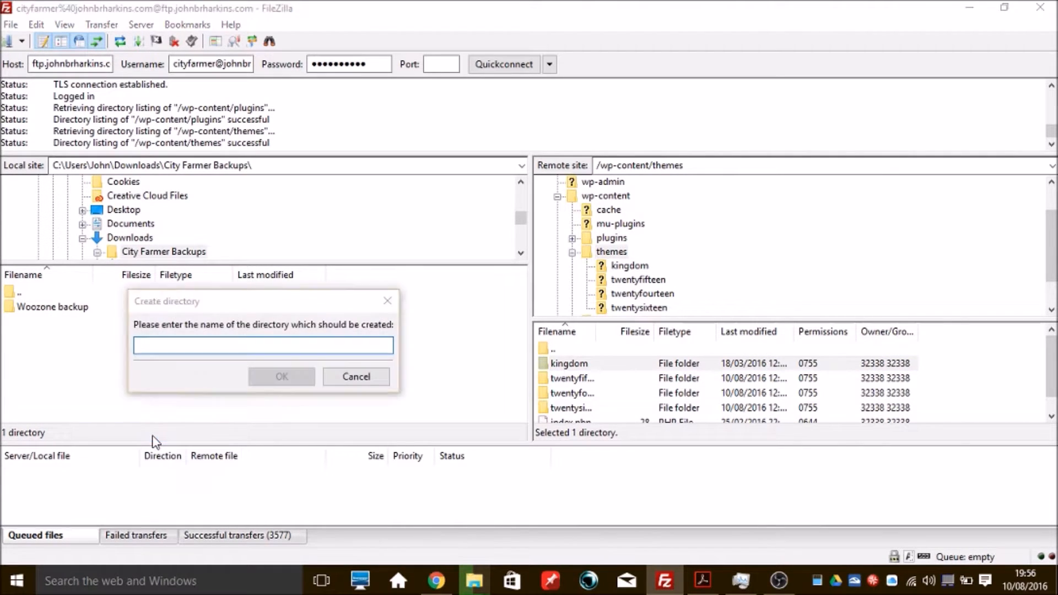
{"action": "type", "text": "Kingd"}
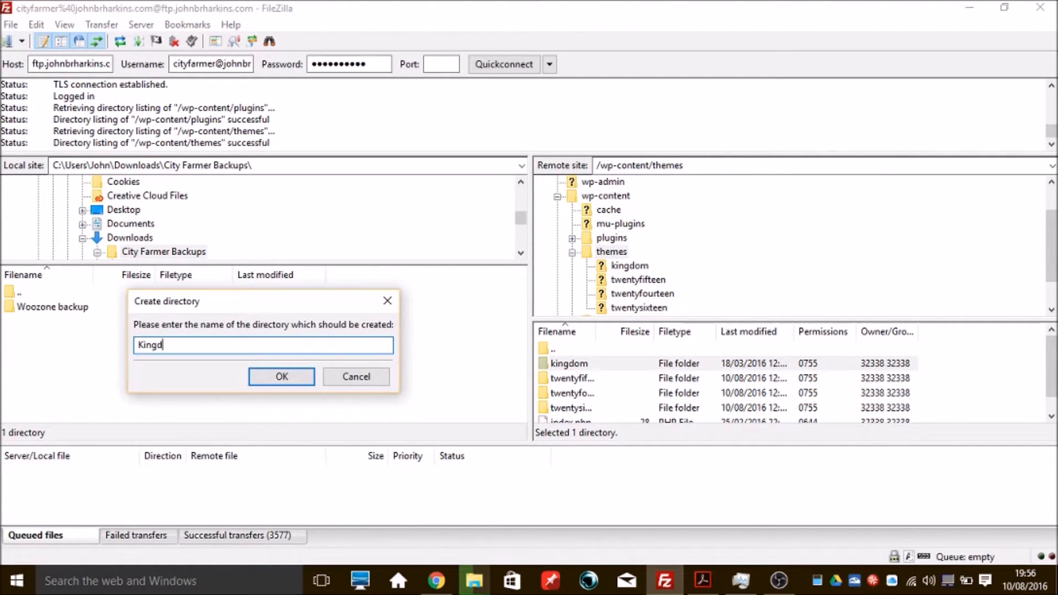
{"action": "type", "text": "om Theme Backup"}
{"action": "left_click", "coordinate": [280, 375]}
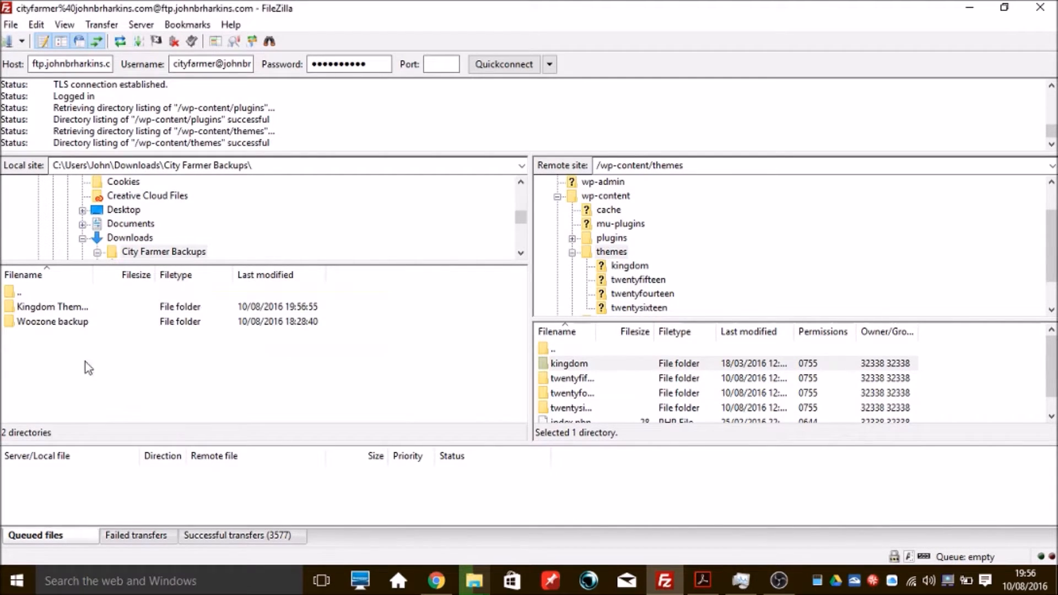
{"action": "double_click", "coordinate": [53, 312]}
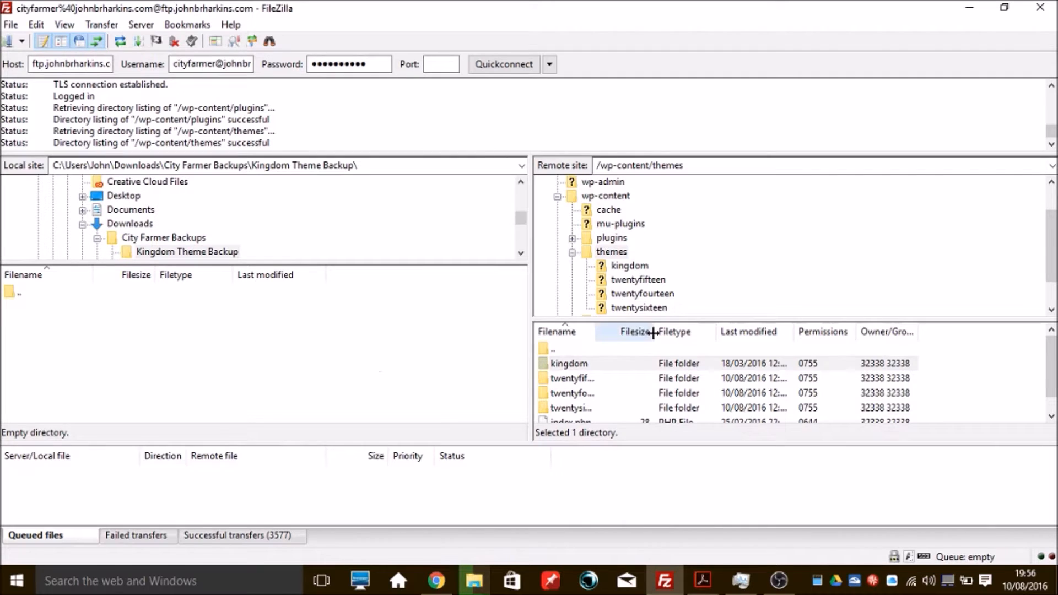
Step: Download the remote kingdom theme folder into Kingdom Theme Backup
{"action": "left_click", "coordinate": [626, 265]}
{"action": "right_click", "coordinate": [626, 265]}
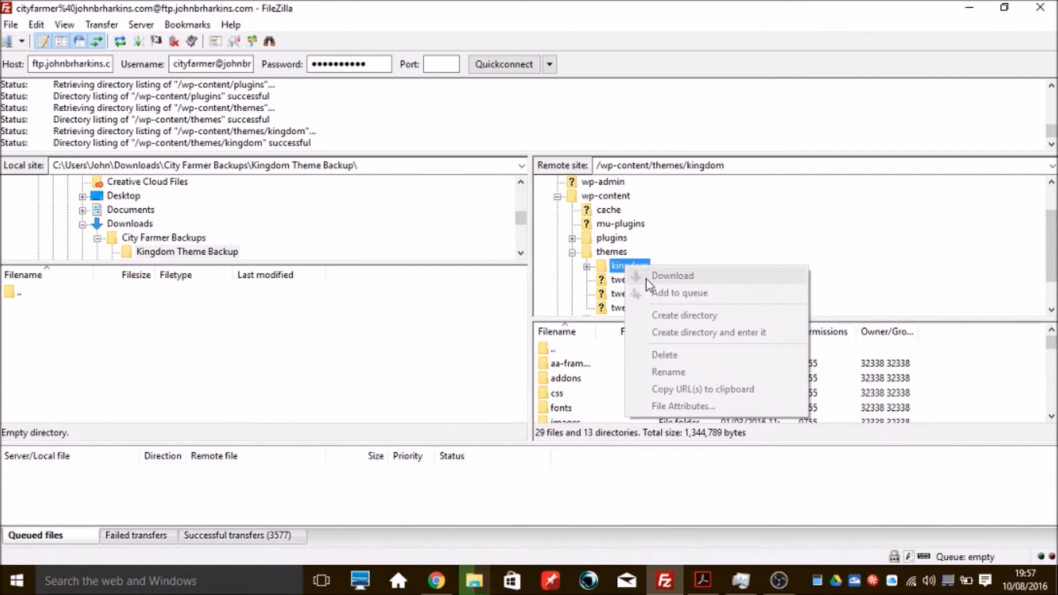
{"action": "left_click", "coordinate": [449, 326]}
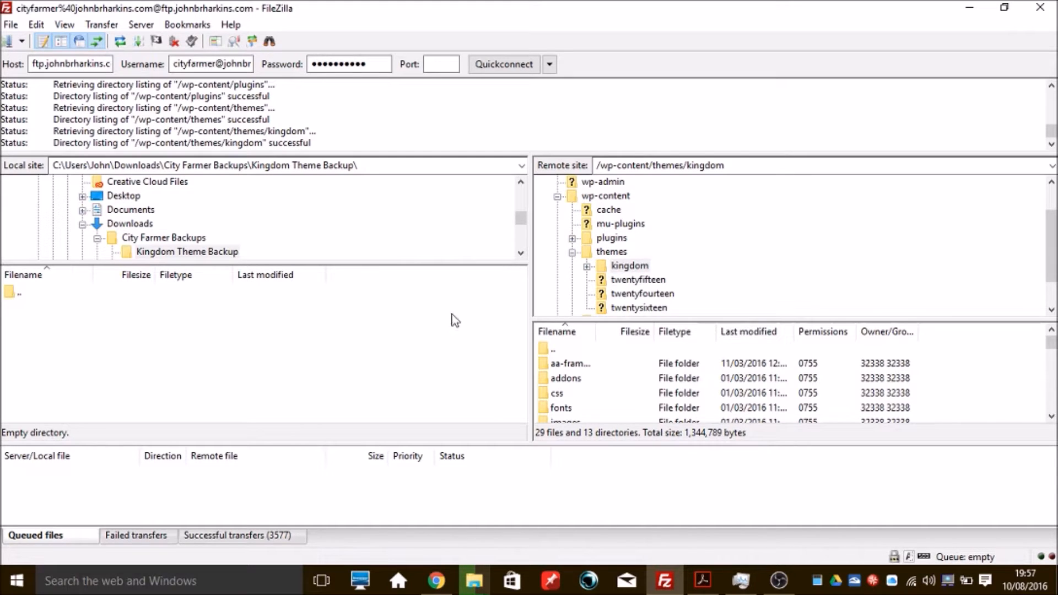
{"action": "right_click", "coordinate": [642, 273]}
{"action": "left_click", "coordinate": [683, 280]}
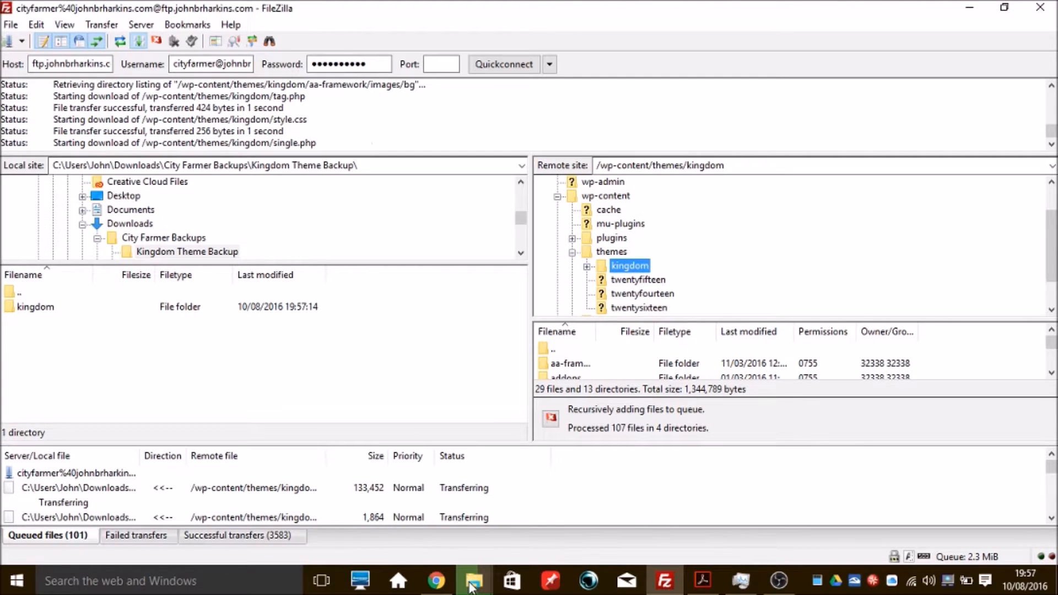
Step: Close the woozone File Explorer window and check the progress of the theme extraction
{"action": "mouse_move", "coordinate": [472, 584]}
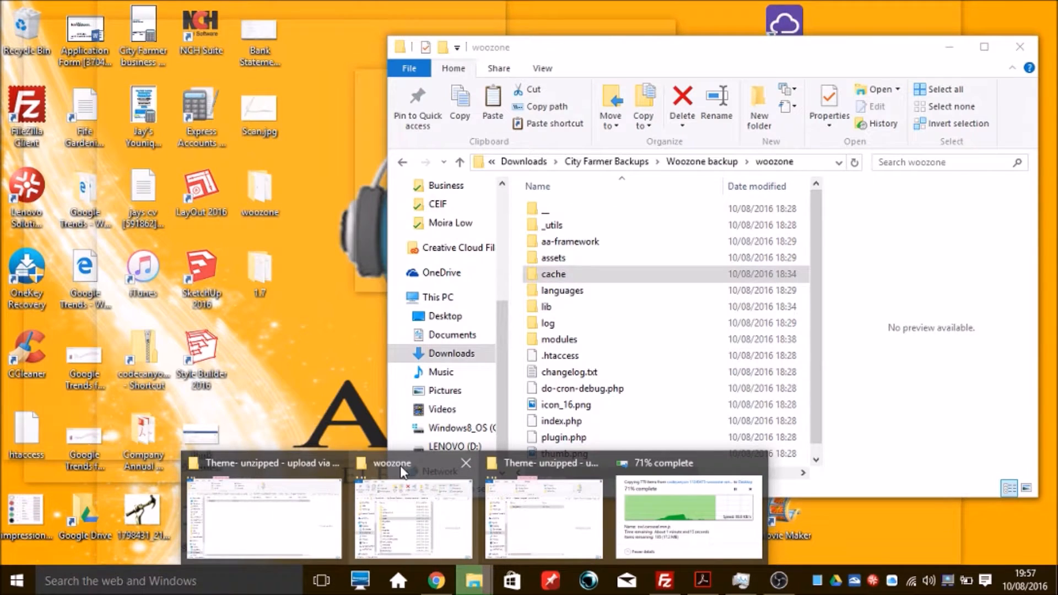
{"action": "middle_click", "coordinate": [400, 465]}
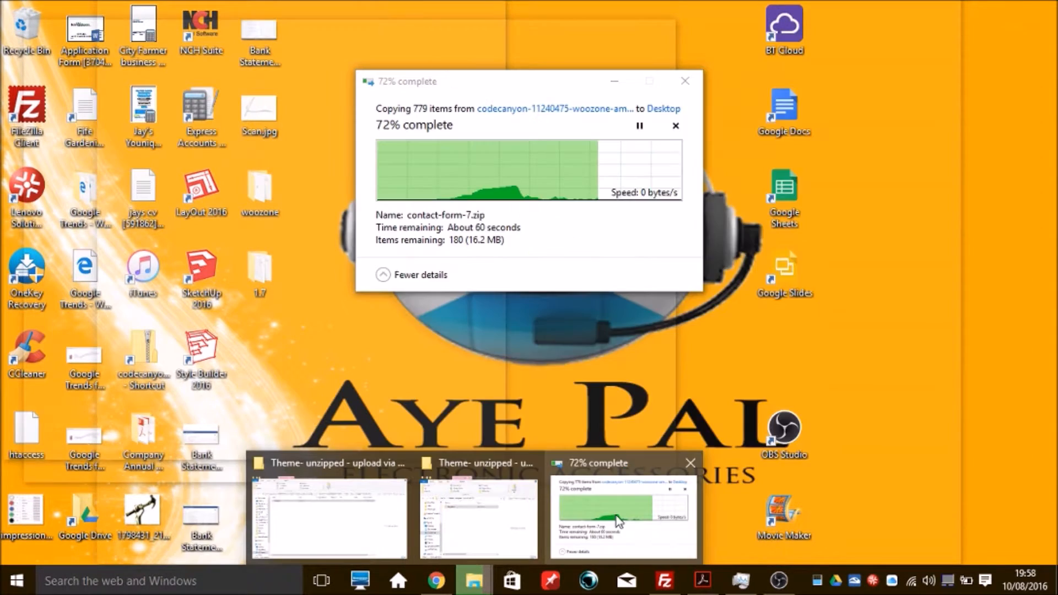
{"action": "left_click", "coordinate": [629, 525]}
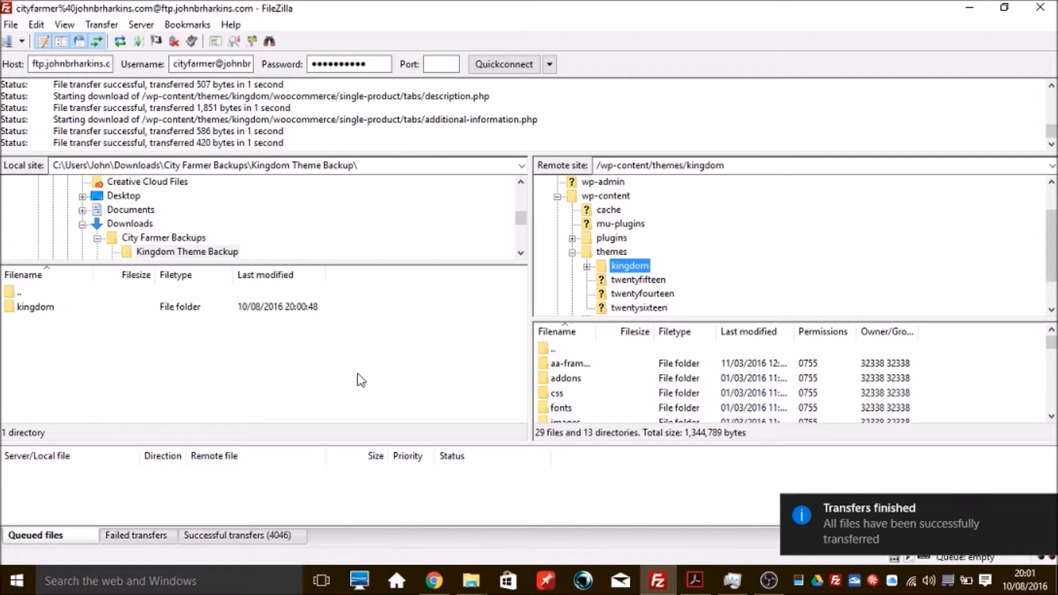
Step: Browse the local site to Desktop, 1.7, Kingdom - Amazon Affiliates Theme, 1.6.3.3, Theme- unzipped - upload via FTP, with the remote site at themes
{"action": "left_click", "coordinate": [123, 197]}
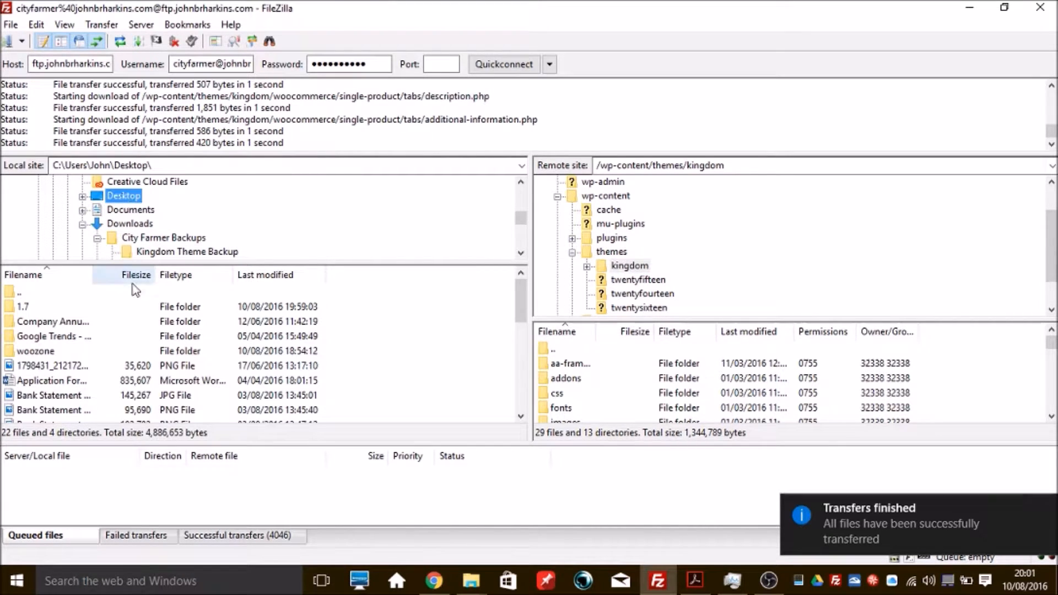
{"action": "left_click", "coordinate": [24, 309]}
{"action": "double_click", "coordinate": [24, 308]}
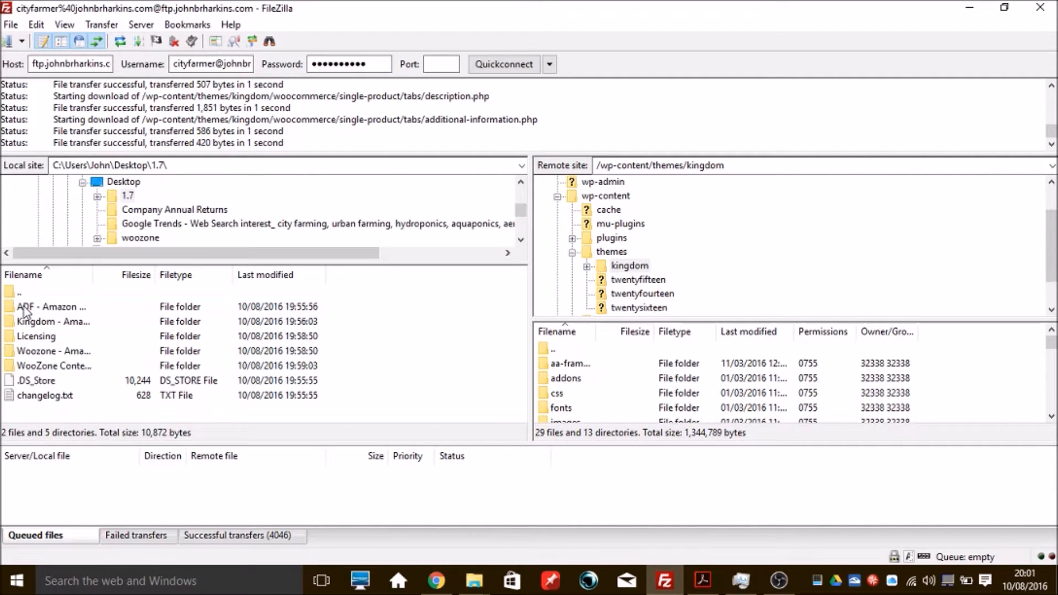
{"action": "left_click", "coordinate": [44, 323]}
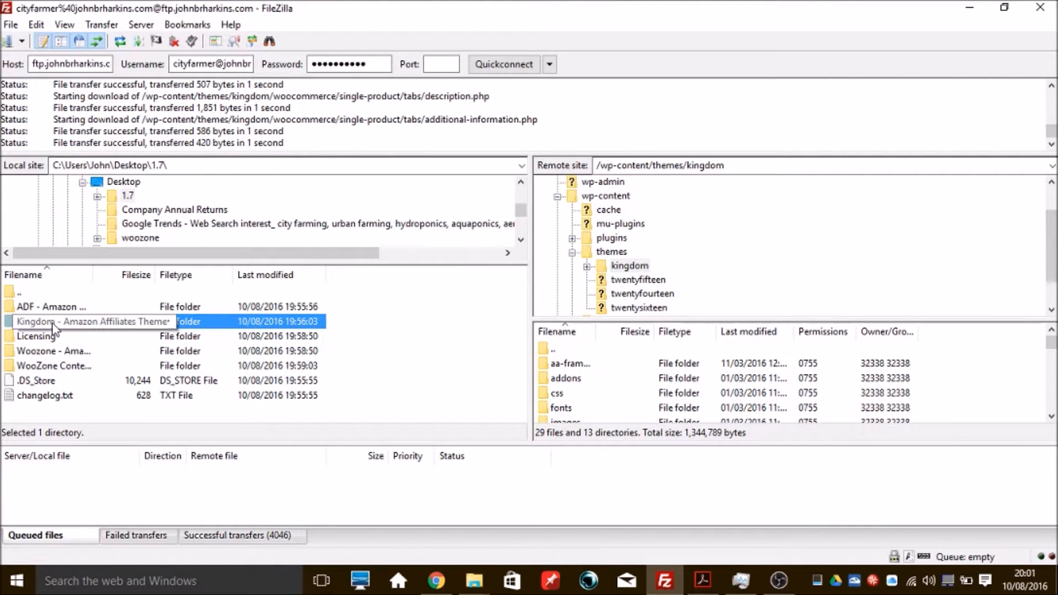
{"action": "double_click", "coordinate": [15, 324]}
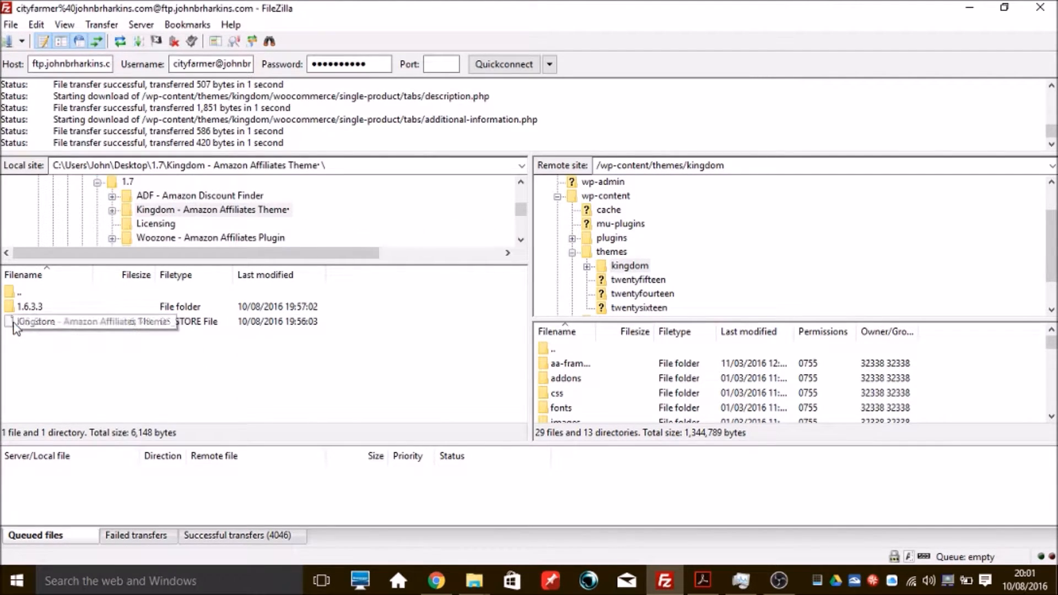
{"action": "double_click", "coordinate": [22, 306]}
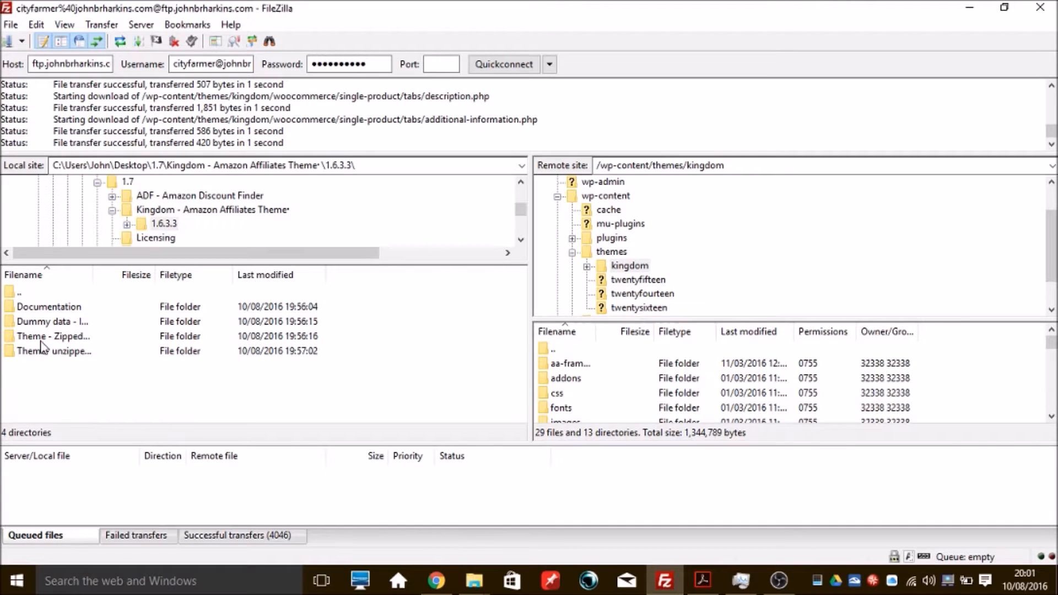
{"action": "left_click", "coordinate": [55, 351]}
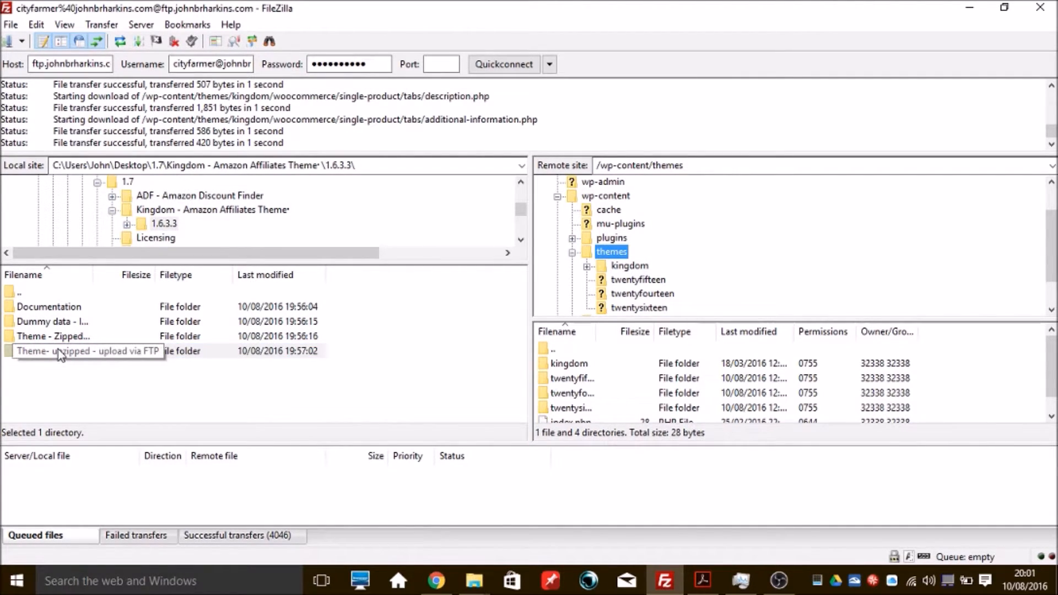
{"action": "double_click", "coordinate": [7, 355]}
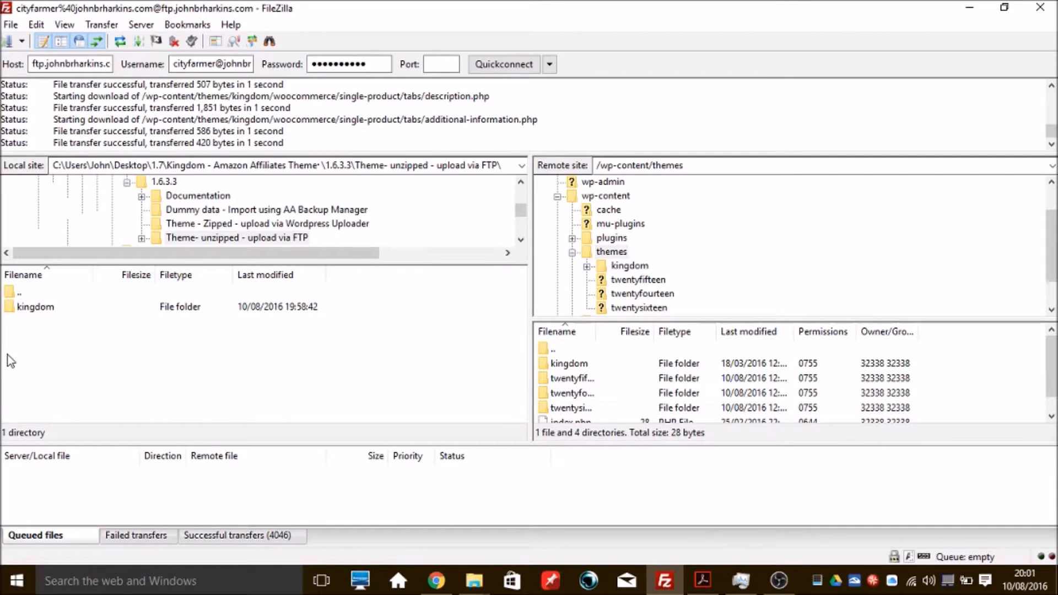
Step: Upload the local kingdom folder into the remote themes folder, overwriting 404.php if source newer and always overwriting existing files for the current queue only
{"action": "left_click", "coordinate": [34, 309]}
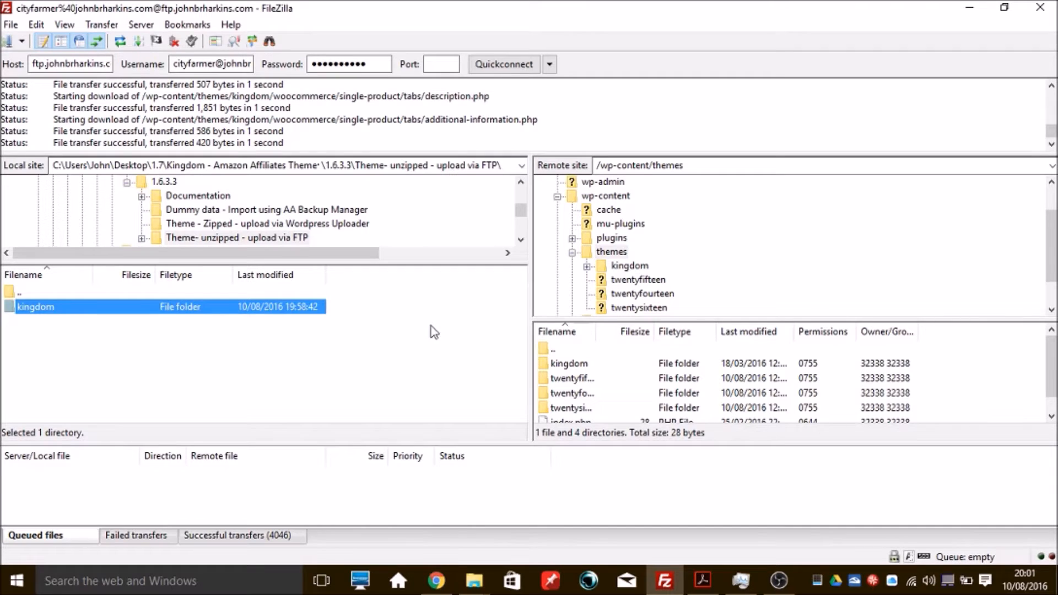
{"action": "left_click_drag", "start_coordinate": [40, 315], "coordinate": [616, 251]}
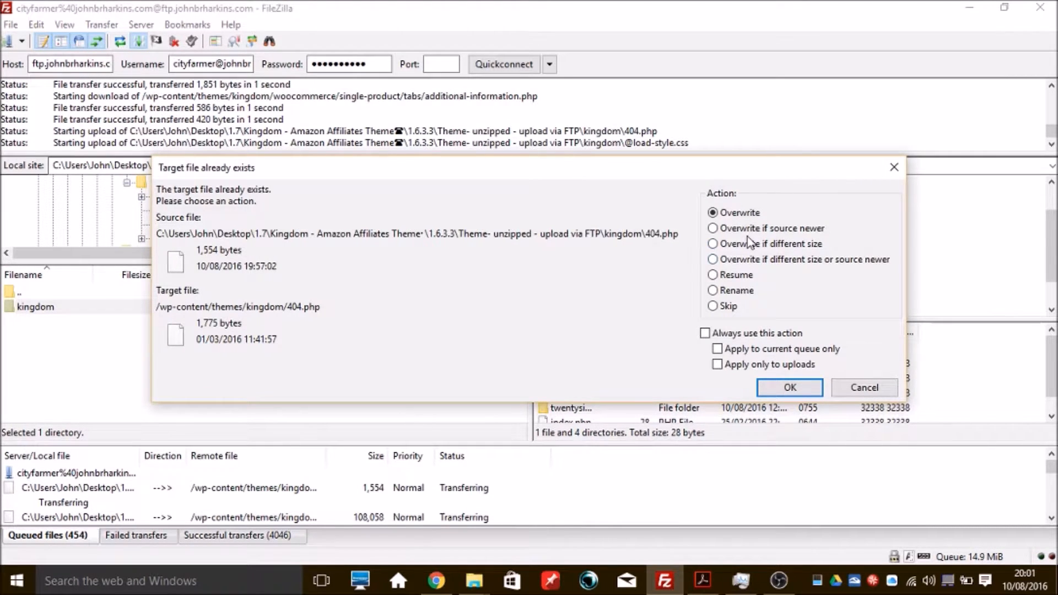
{"action": "left_click", "coordinate": [714, 230]}
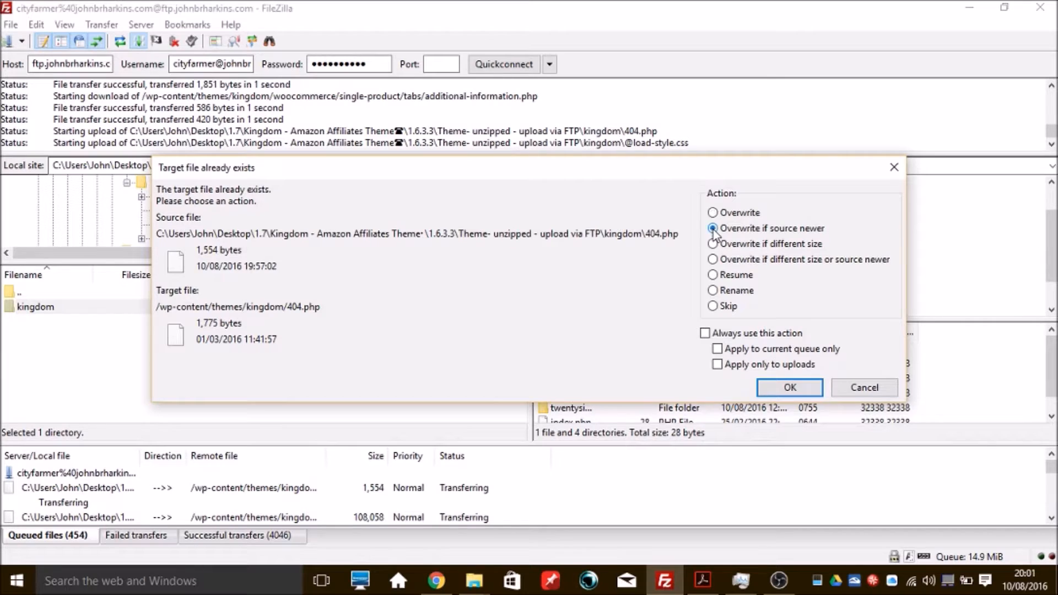
{"action": "left_click", "coordinate": [790, 389]}
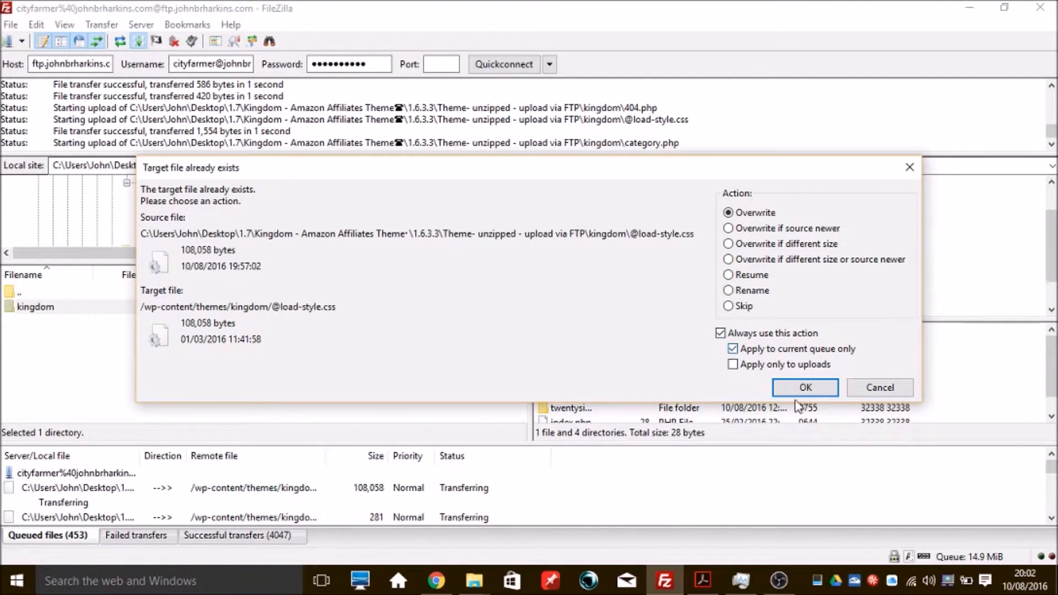
{"action": "left_click", "coordinate": [805, 388]}
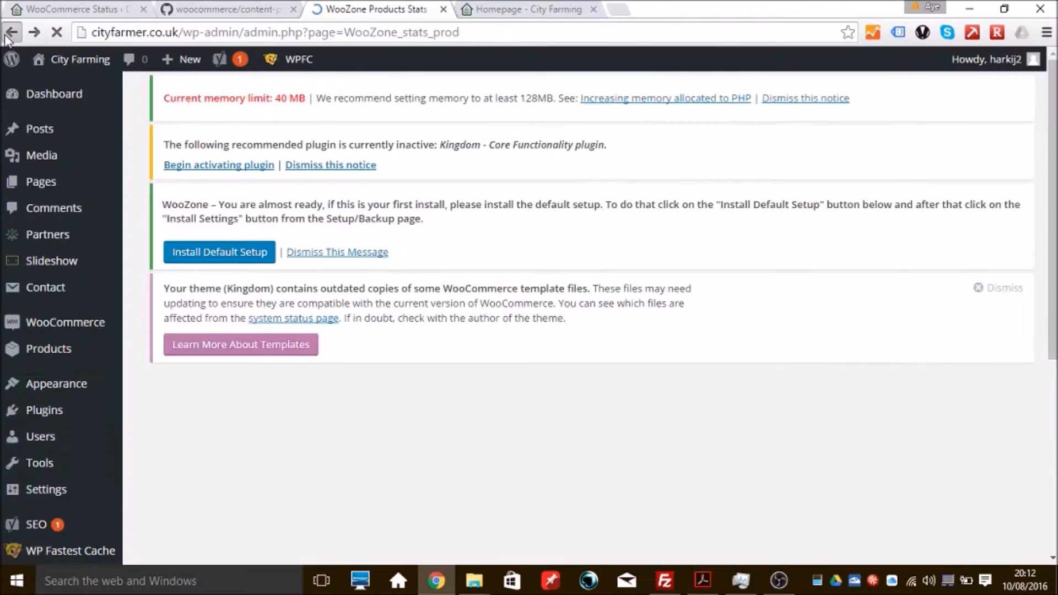
Step: Return to the WooZone activation page in Chrome and activate the empty Item Purchase Code field
{"action": "left_click", "coordinate": [7, 35]}
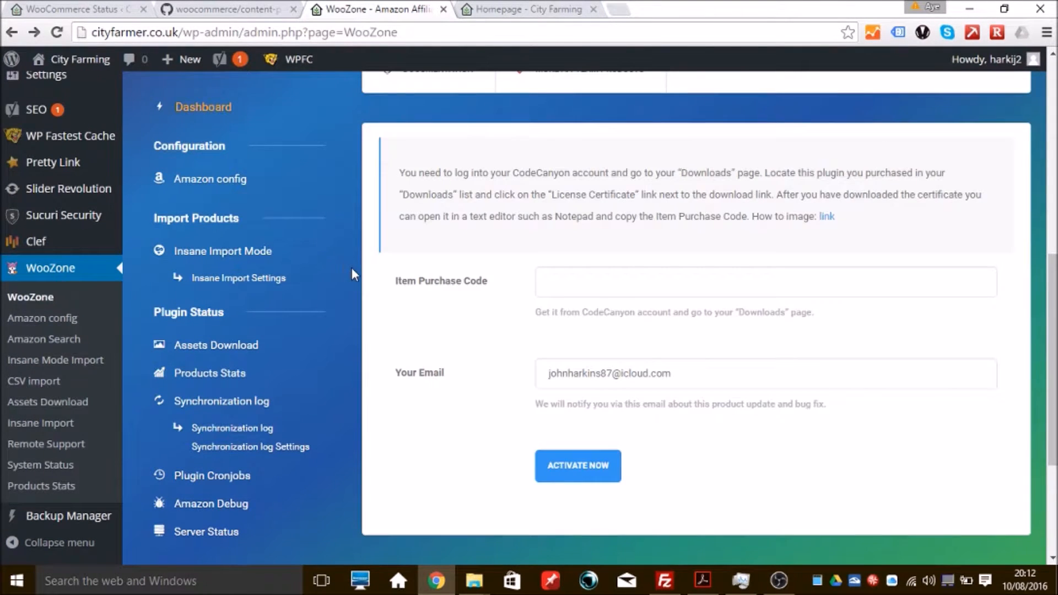
{"action": "left_click", "coordinate": [603, 281]}
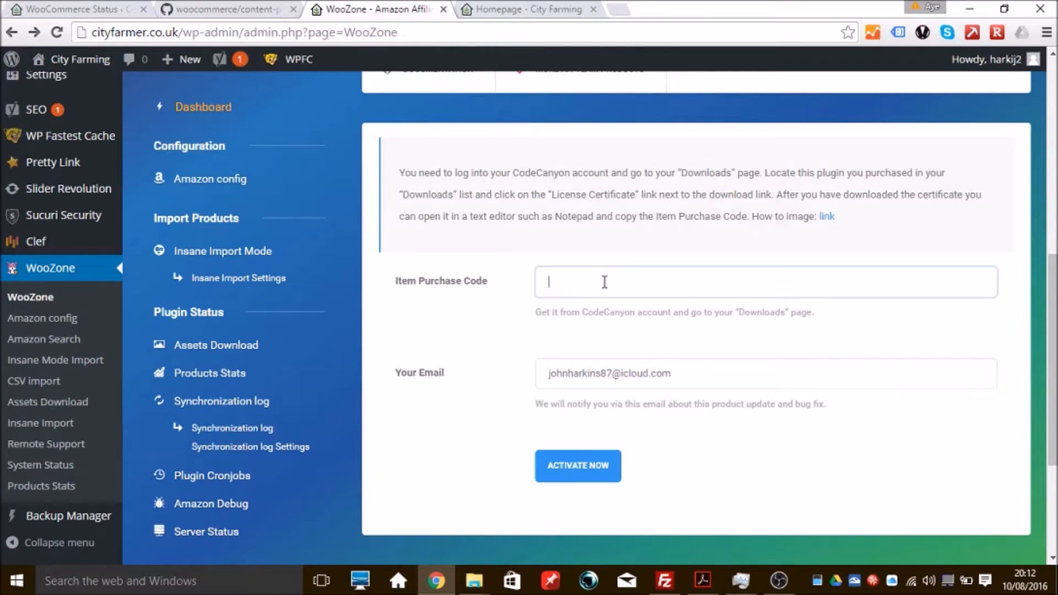
Step: Open codecanyon.net in a new browser tab and go to the account's Downloads page
{"action": "left_click", "coordinate": [623, 11]}
{"action": "left_click", "coordinate": [395, 61]}
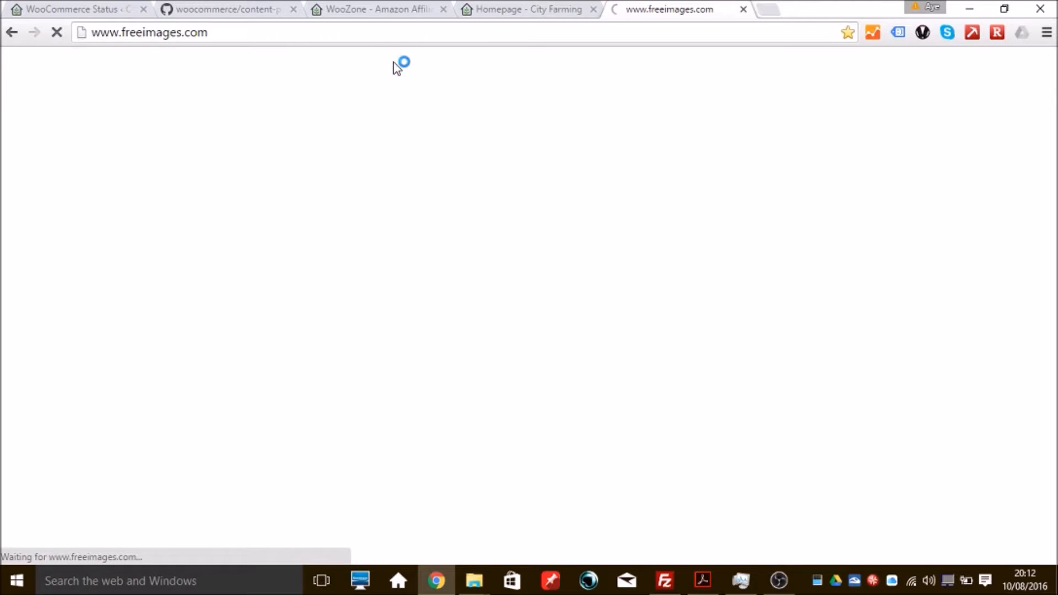
{"action": "left_click", "coordinate": [279, 30]}
{"action": "key", "text": "ctrl+a"}
{"action": "key", "text": "BackSpace"}
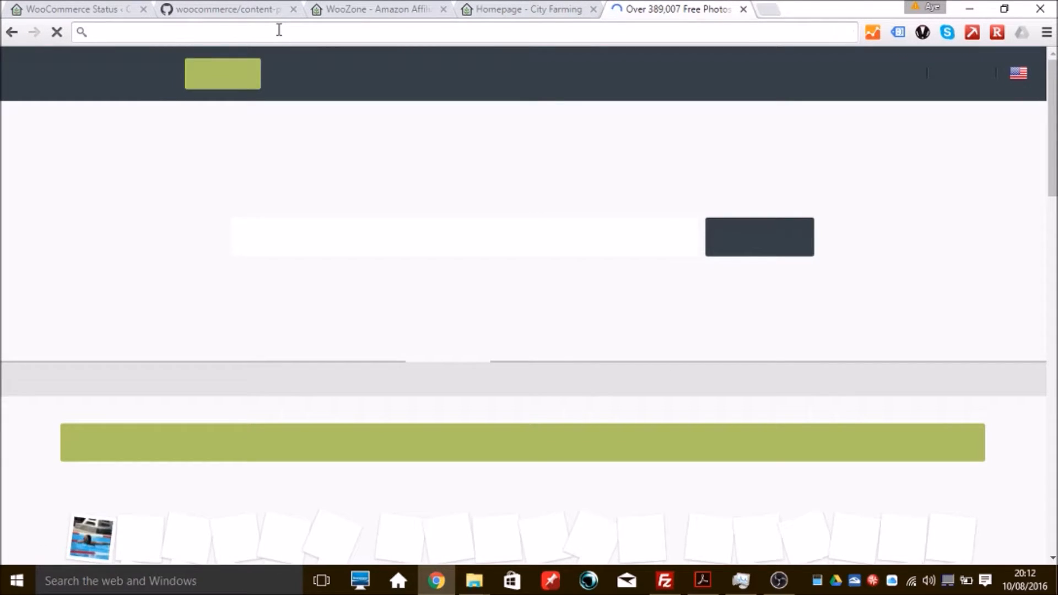
{"action": "type", "text": "codecanyon.net"}
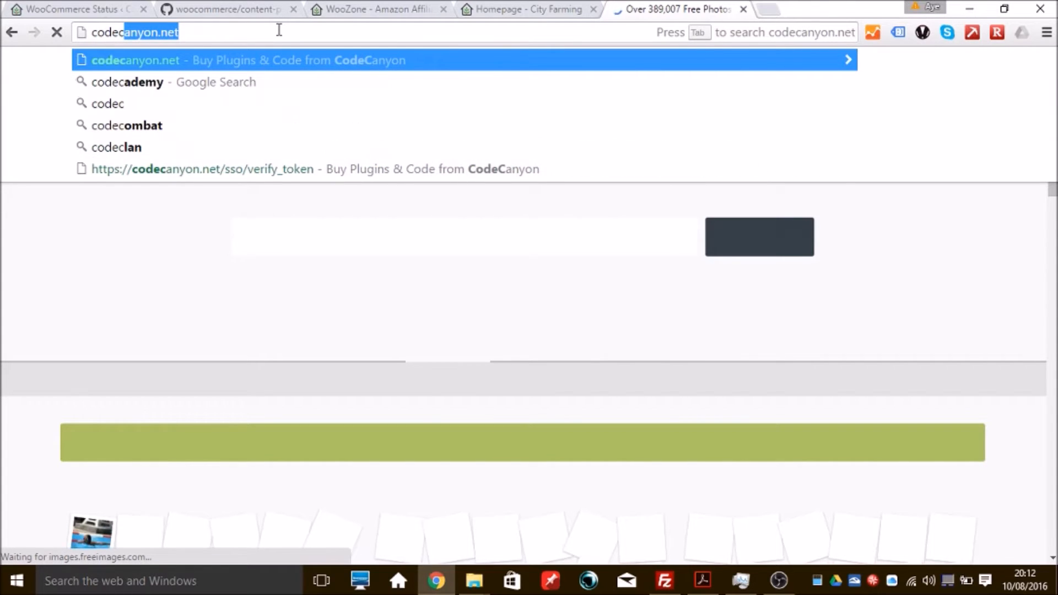
{"action": "key", "text": "Return"}
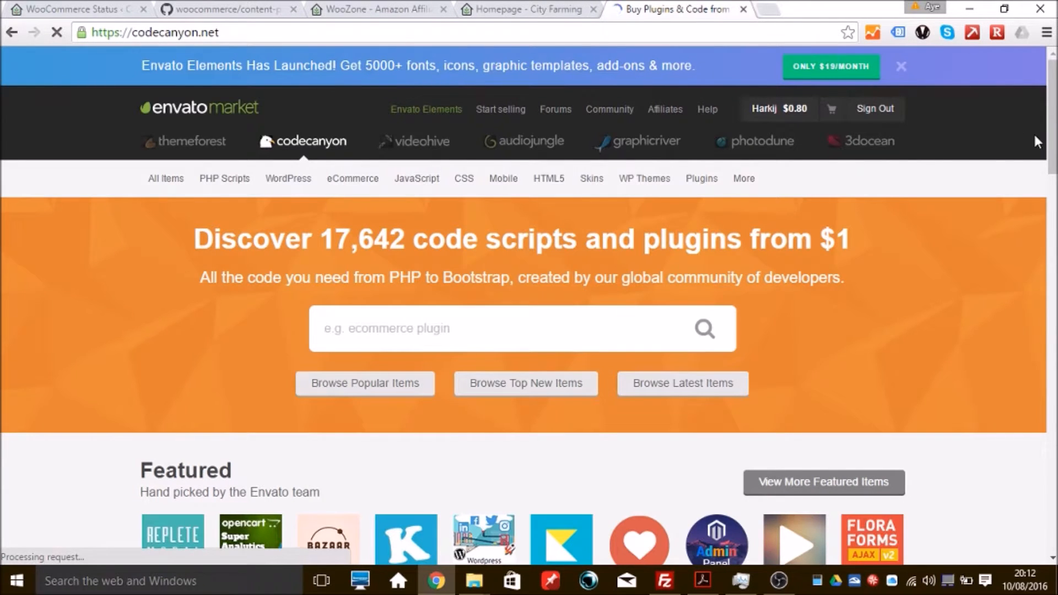
{"action": "mouse_move", "coordinate": [799, 109]}
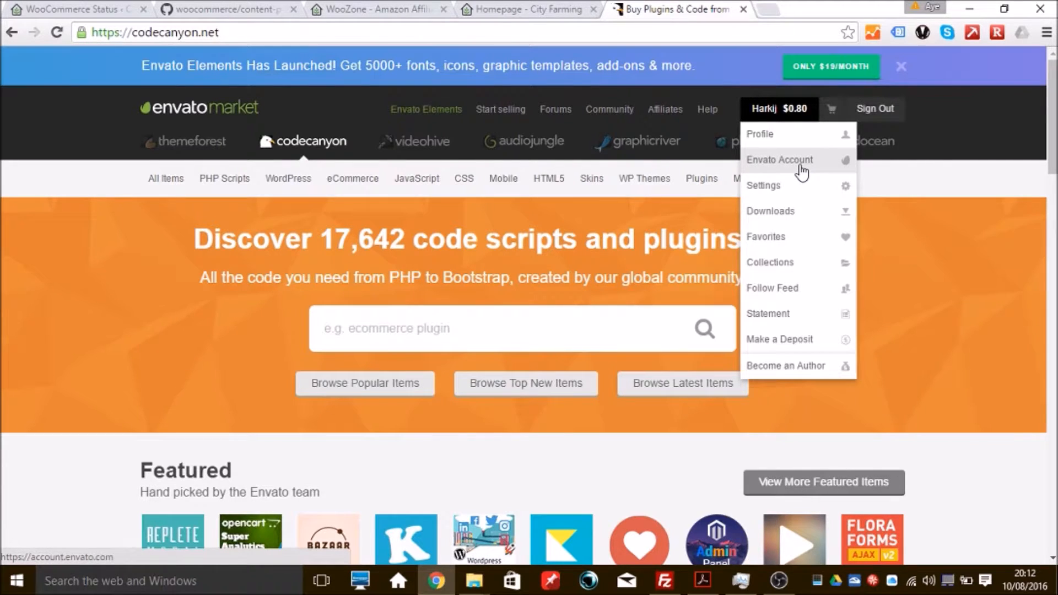
{"action": "left_click", "coordinate": [799, 210]}
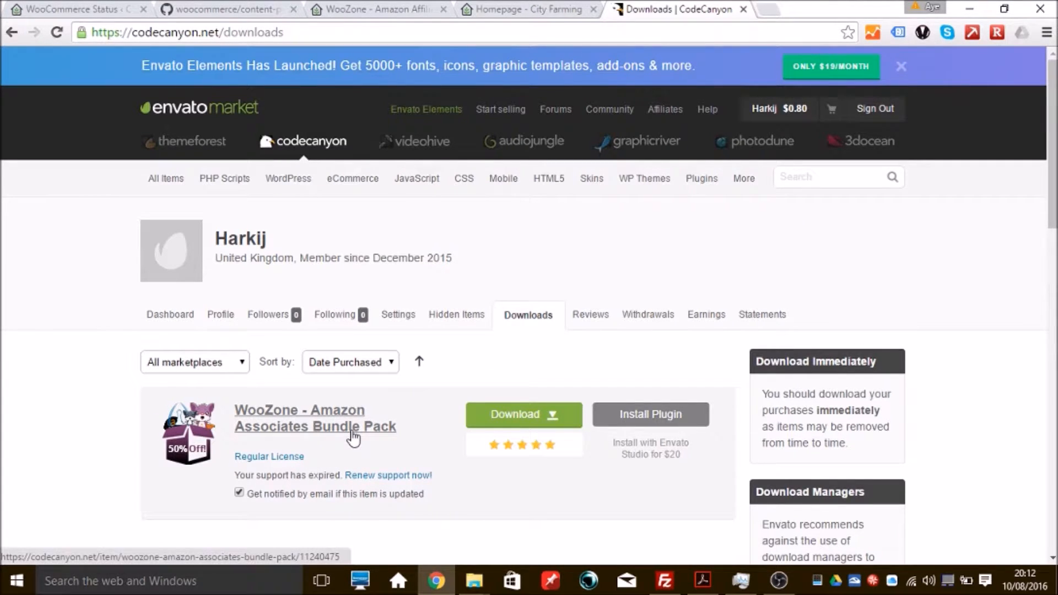
Step: Download the PDF license certificate and purchase code for WooZone - Amazon Associates Bundle Pack, and open it to get the item purchase code
{"action": "left_click_drag", "start_coordinate": [1052, 110], "coordinate": [1044, 171]}
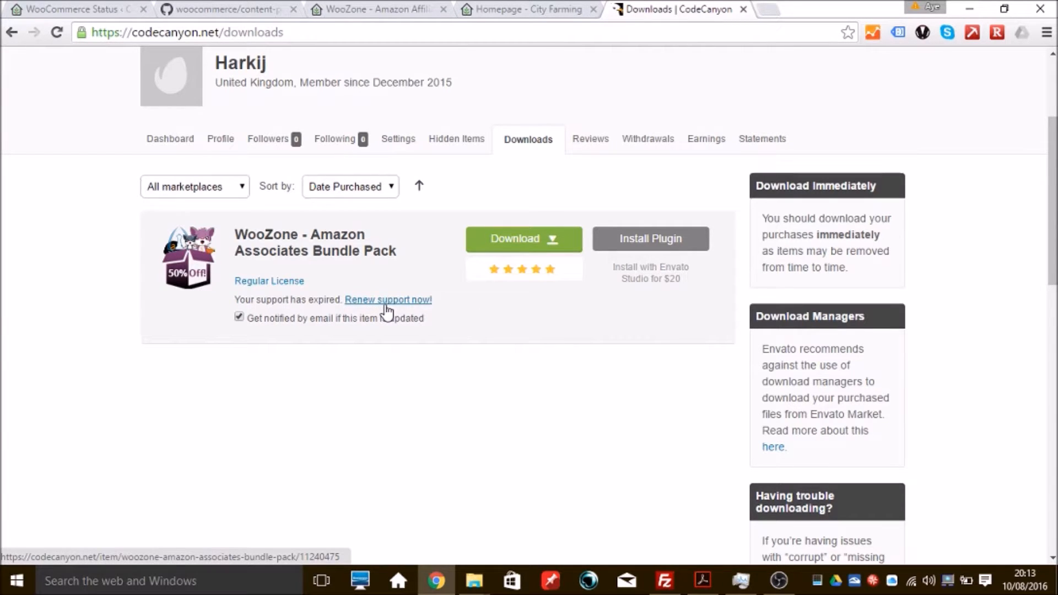
{"action": "left_click", "coordinate": [521, 242]}
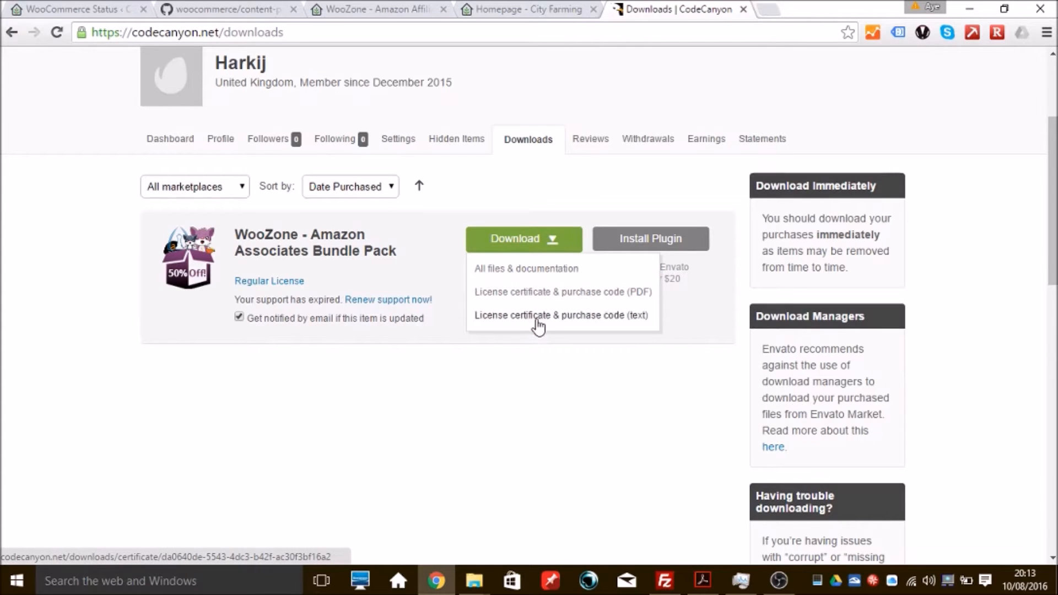
{"action": "left_click", "coordinate": [547, 293]}
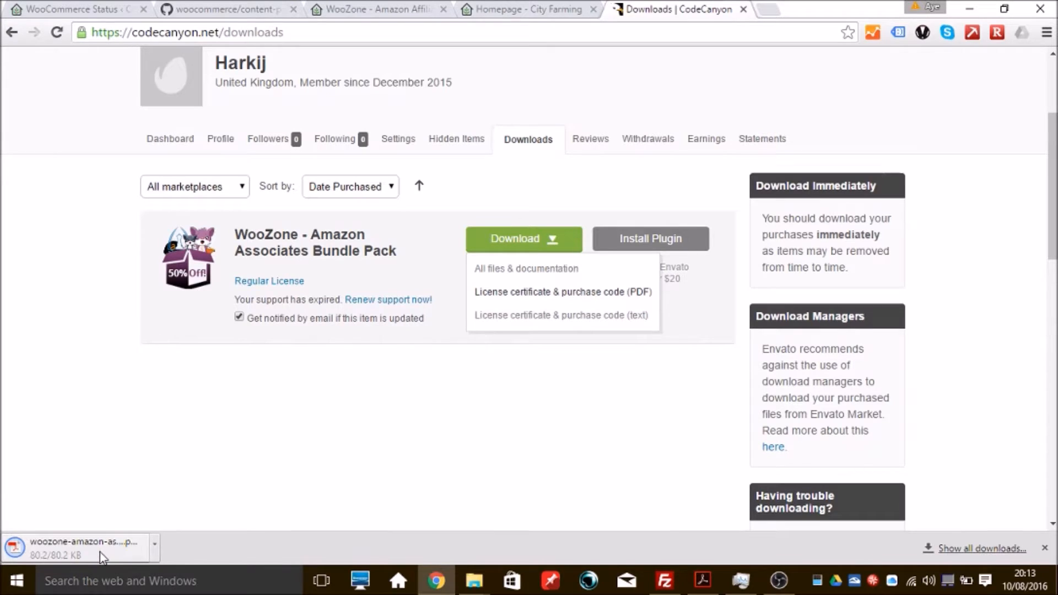
{"action": "left_click", "coordinate": [83, 549]}
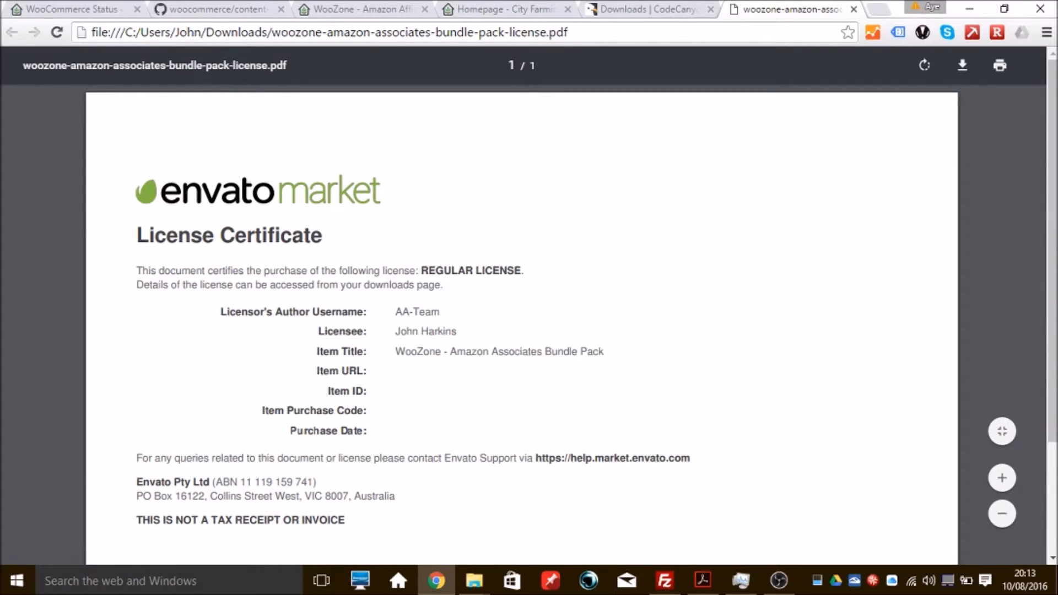
{"action": "right_click", "coordinate": [581, 409]}
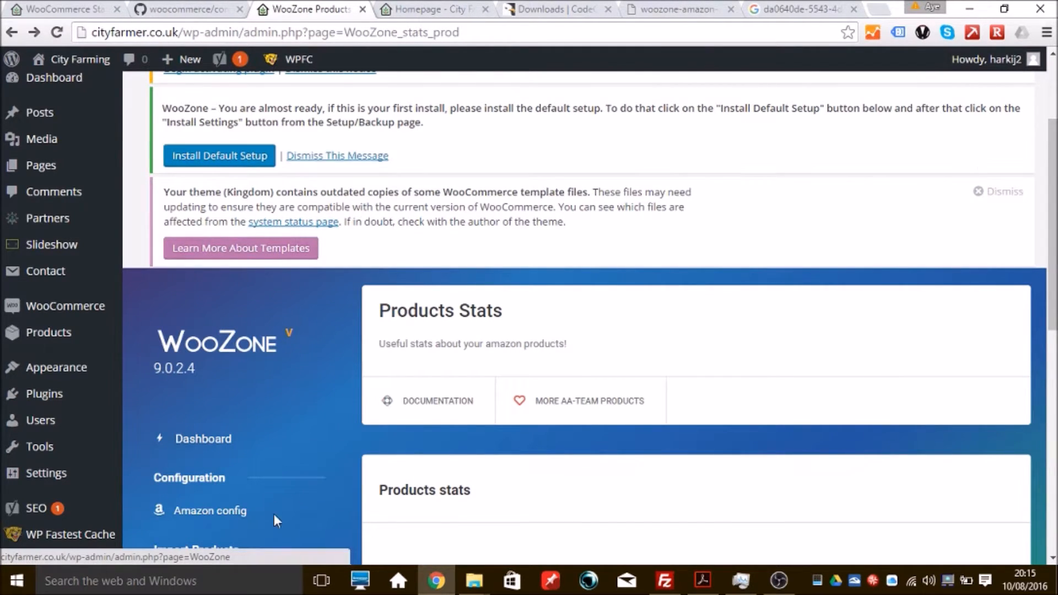
Step: Open WooZone's Amazon config and paste the Access Key ID and Secret Access Key into their fields
{"action": "left_click", "coordinate": [219, 512]}
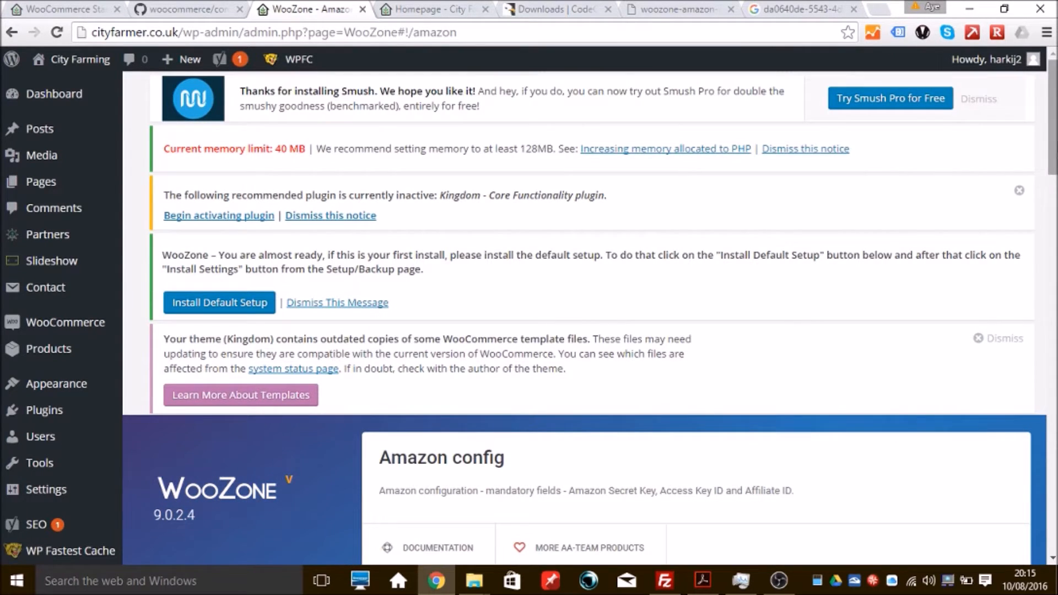
{"action": "scroll", "coordinate": [1041, 276], "scroll_direction": "down", "scroll_amount": 10}
{"action": "scroll", "coordinate": [1038, 274], "scroll_direction": "down", "scroll_amount": 5}
{"action": "left_click_drag", "start_coordinate": [1043, 340], "coordinate": [1052, 310]}
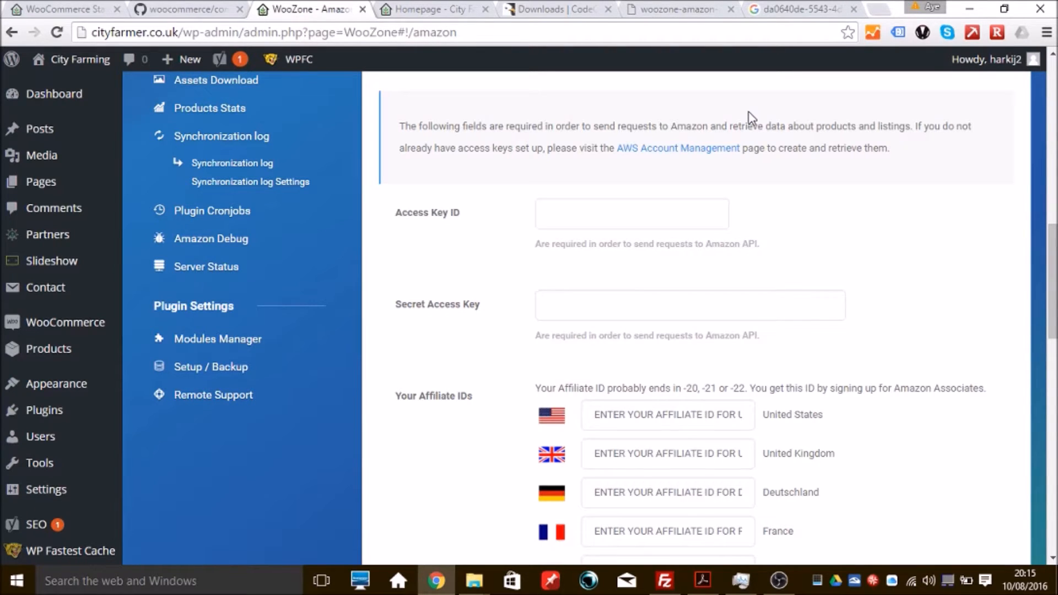
{"action": "left_click", "coordinate": [578, 209]}
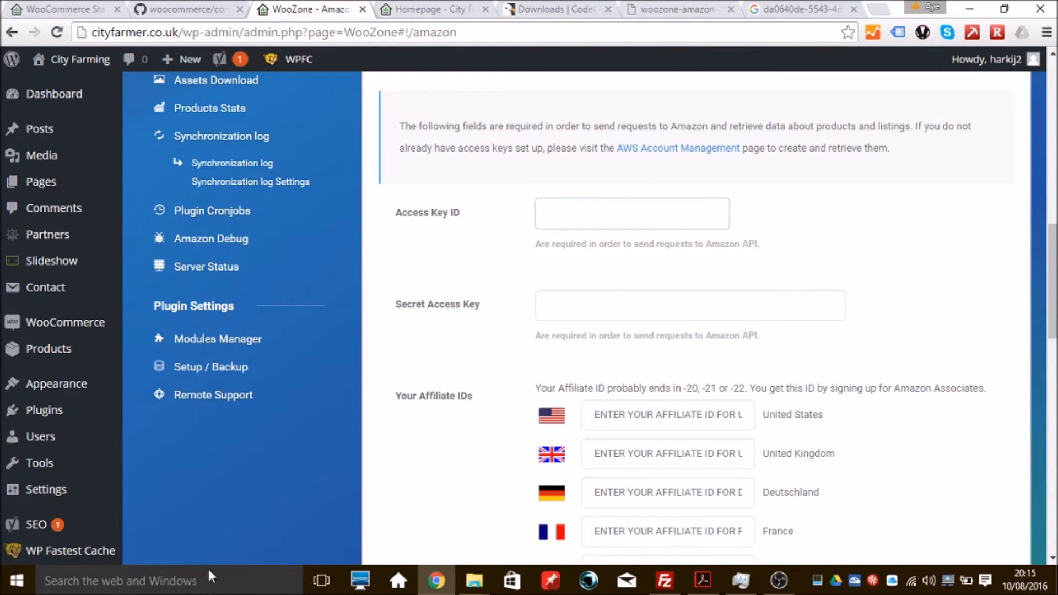
{"action": "left_click", "coordinate": [589, 313]}
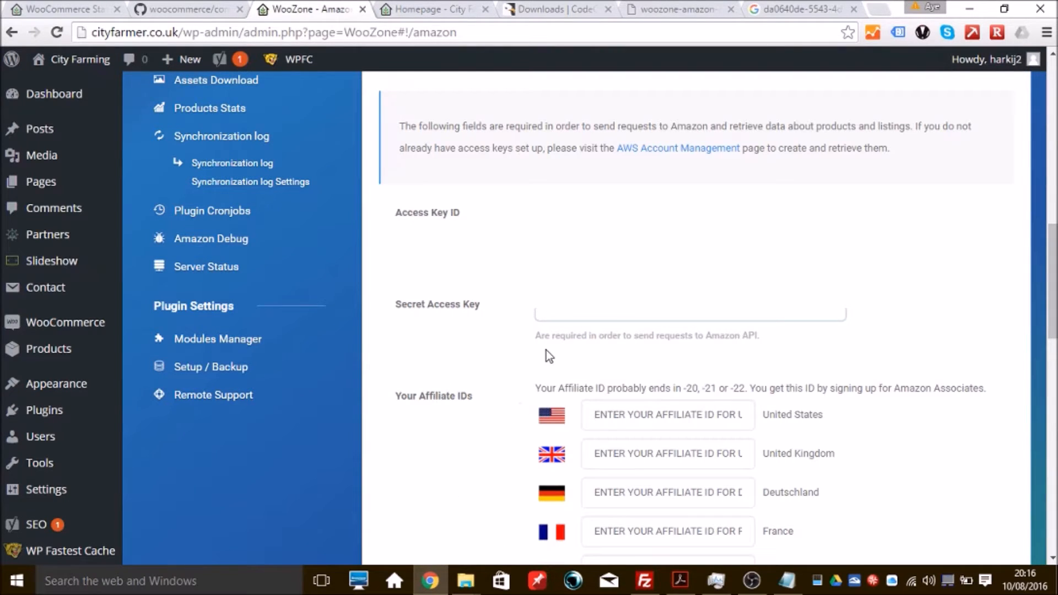
{"action": "key", "text": "ctrl+v"}
Step: Sign in to the Amazon.co.uk Associates account with the prefilled credentials and select the cityfarming-21 tracking ID
{"action": "left_click", "coordinate": [628, 418]}
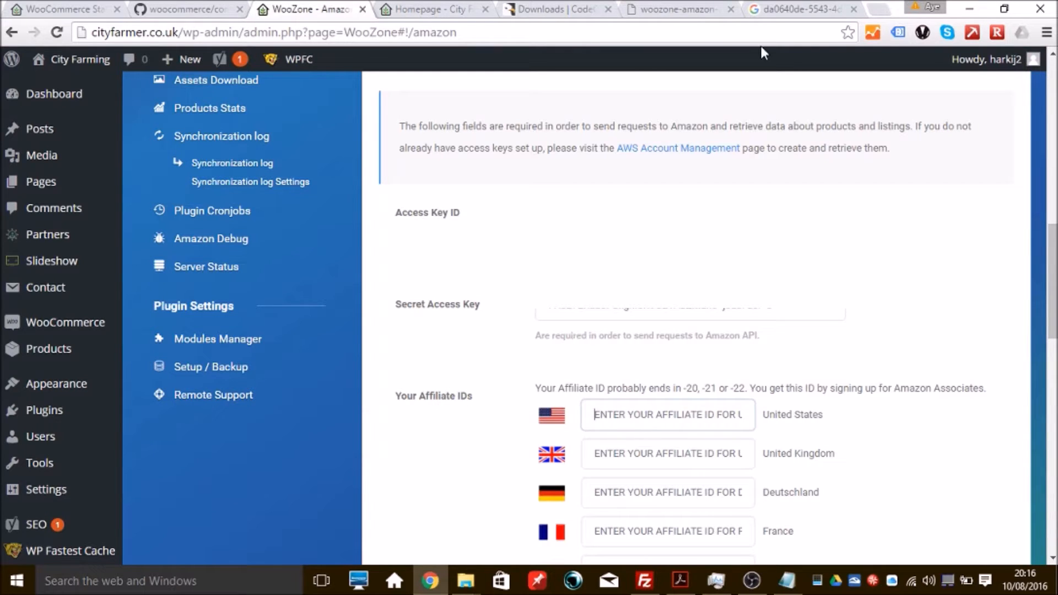
{"action": "left_click", "coordinate": [797, 11]}
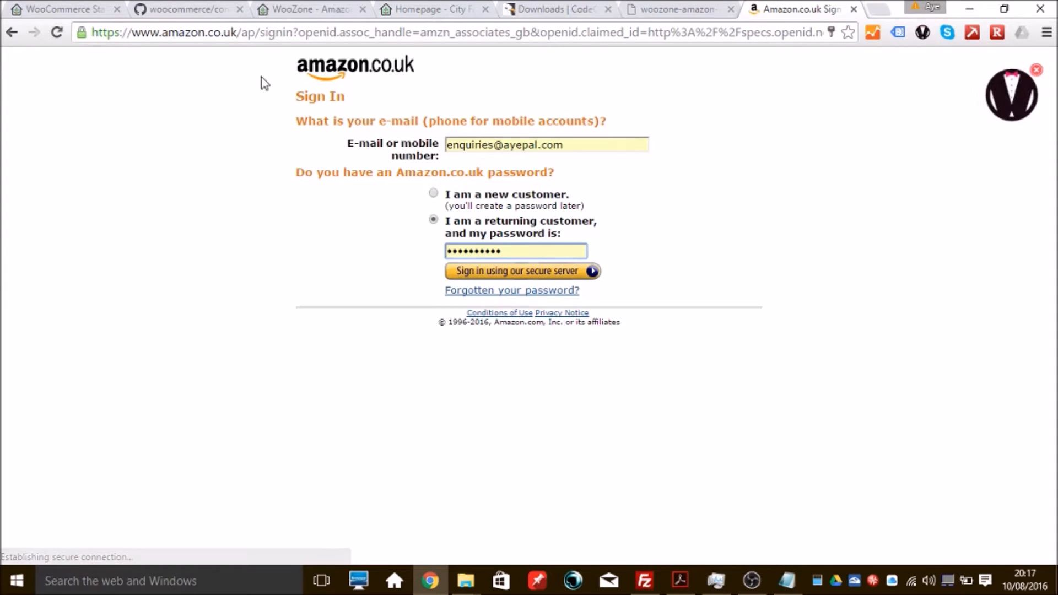
{"action": "left_click", "coordinate": [525, 277]}
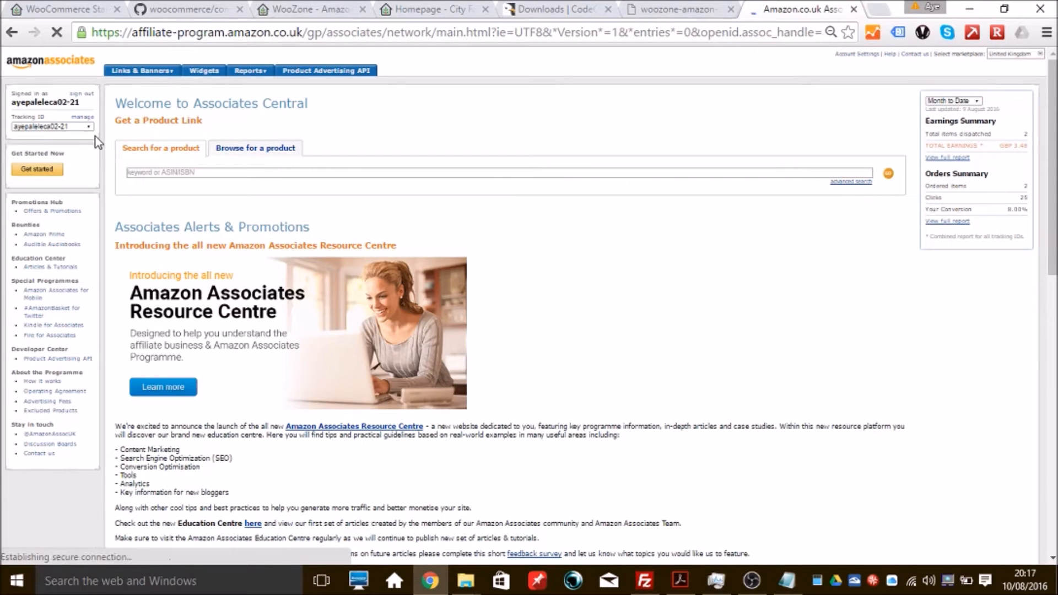
{"action": "left_click", "coordinate": [89, 128]}
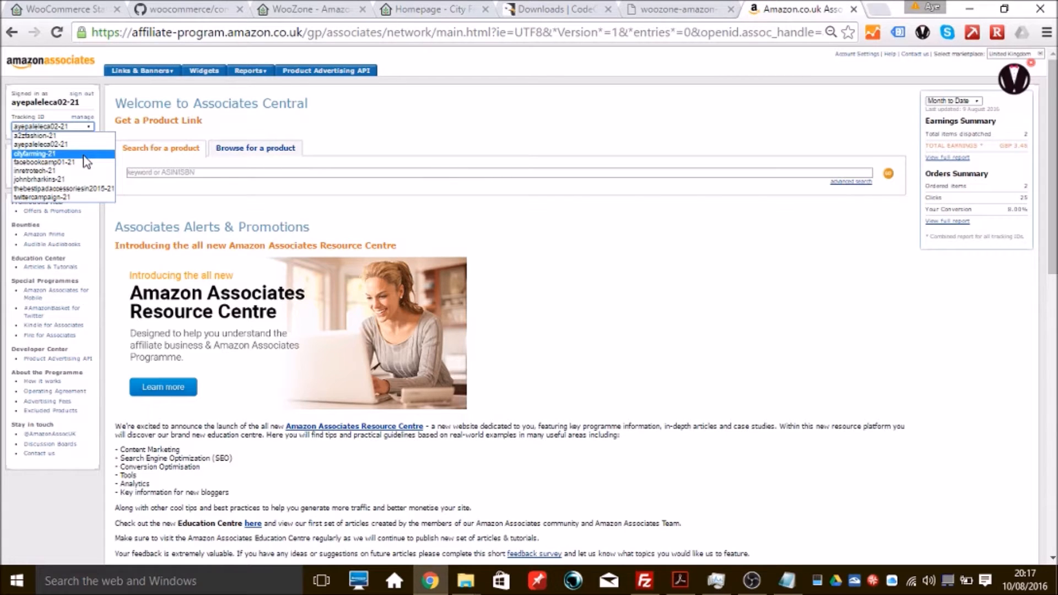
{"action": "left_click", "coordinate": [84, 155]}
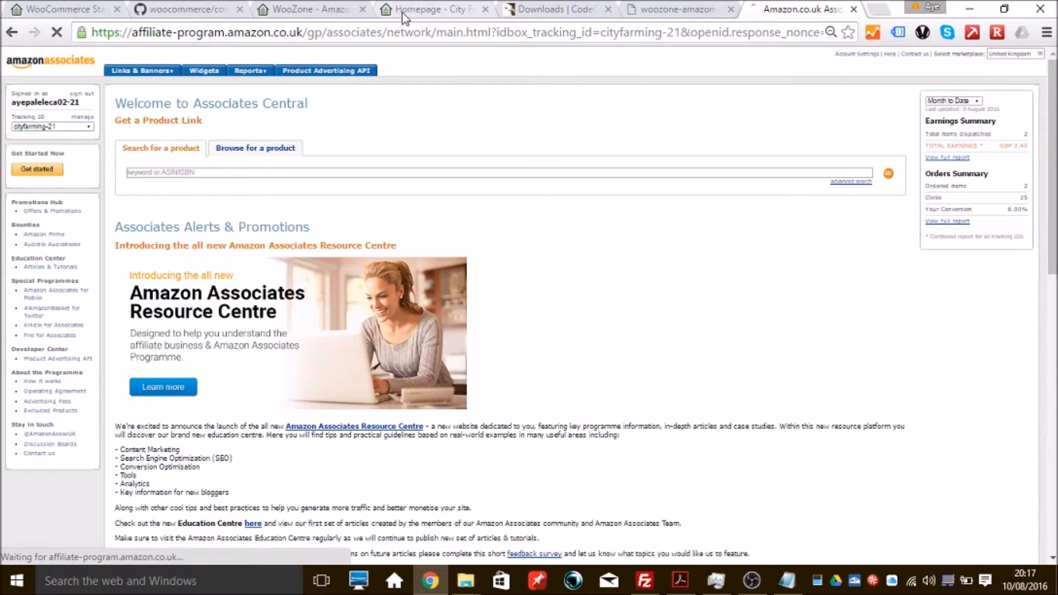
Step: Return to WooZone's Amazon config and set the United States and United Kingdom affiliate IDs to cityfarming-21
{"action": "left_click", "coordinate": [88, 9]}
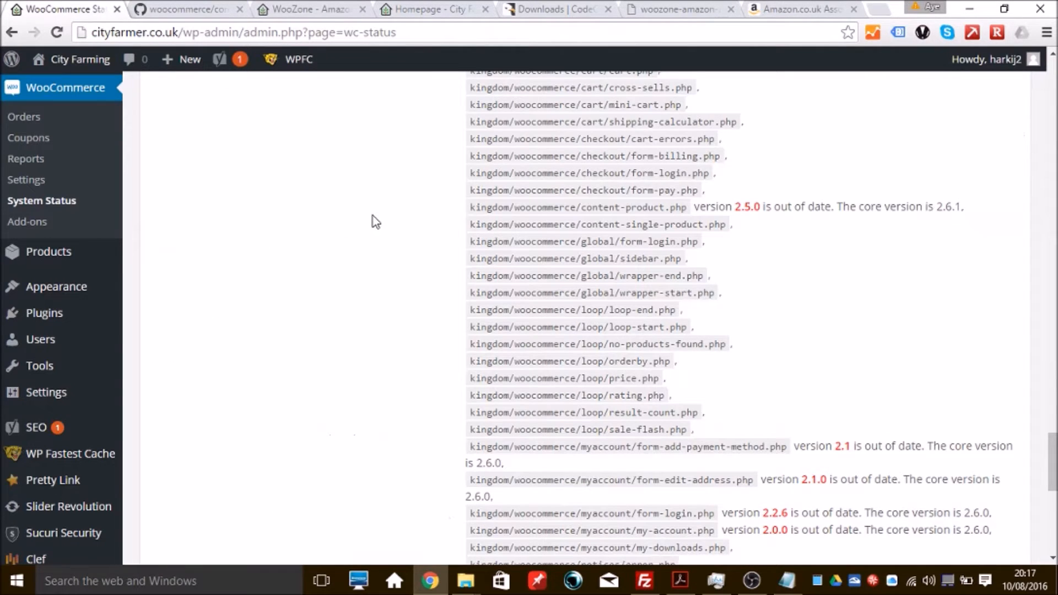
{"action": "left_click", "coordinate": [331, 10]}
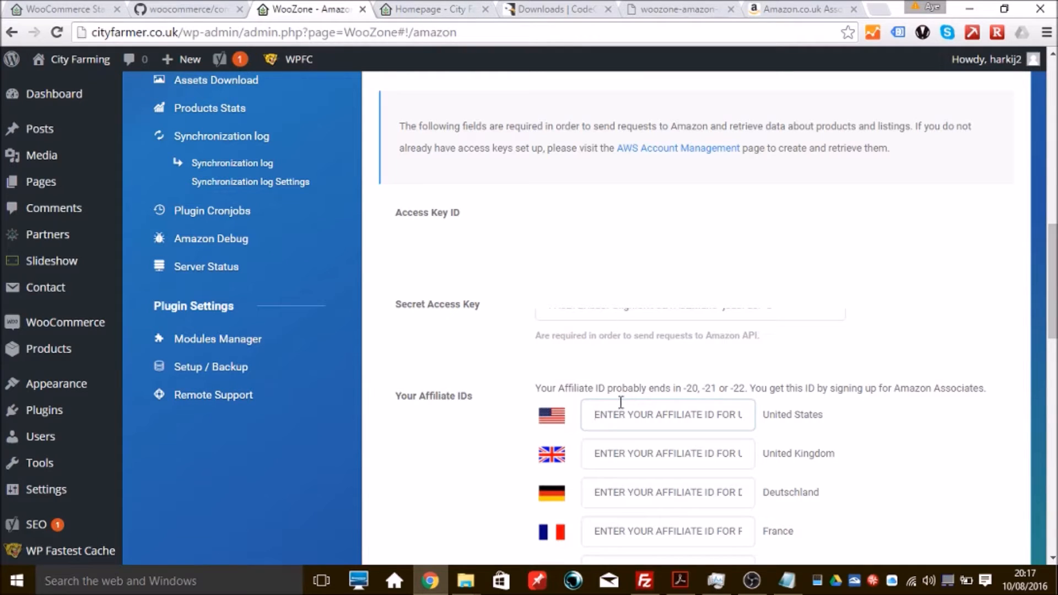
{"action": "type", "text": "cityfarmin"}
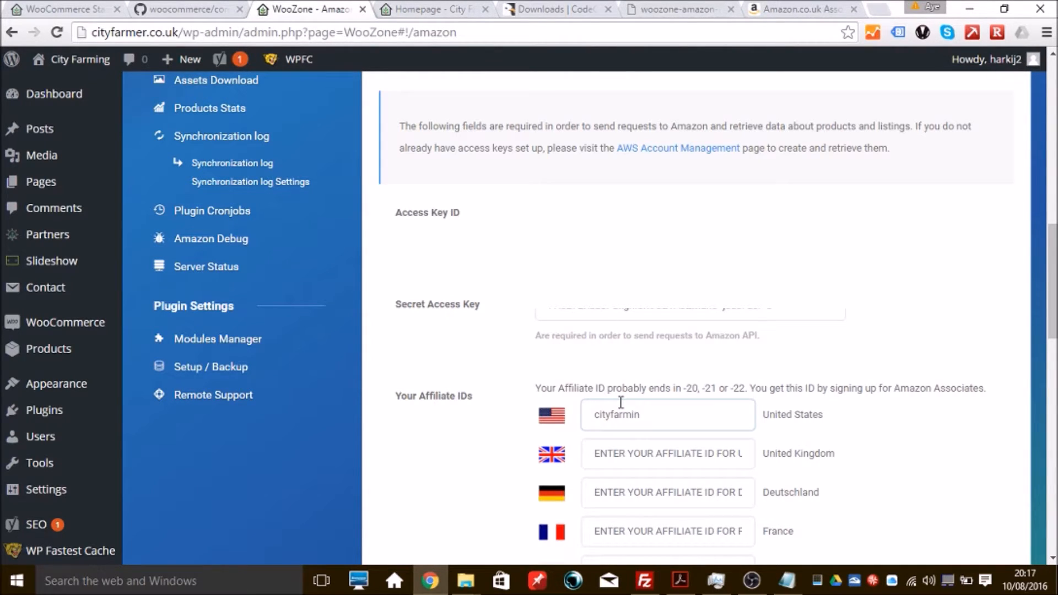
{"action": "type", "text": "g-21"}
{"action": "left_click_drag", "start_coordinate": [677, 412], "coordinate": [586, 419]}
{"action": "key", "text": "ctrl+c"}
{"action": "left_click", "coordinate": [607, 453]}
{"action": "key", "text": "ctrl+v"}
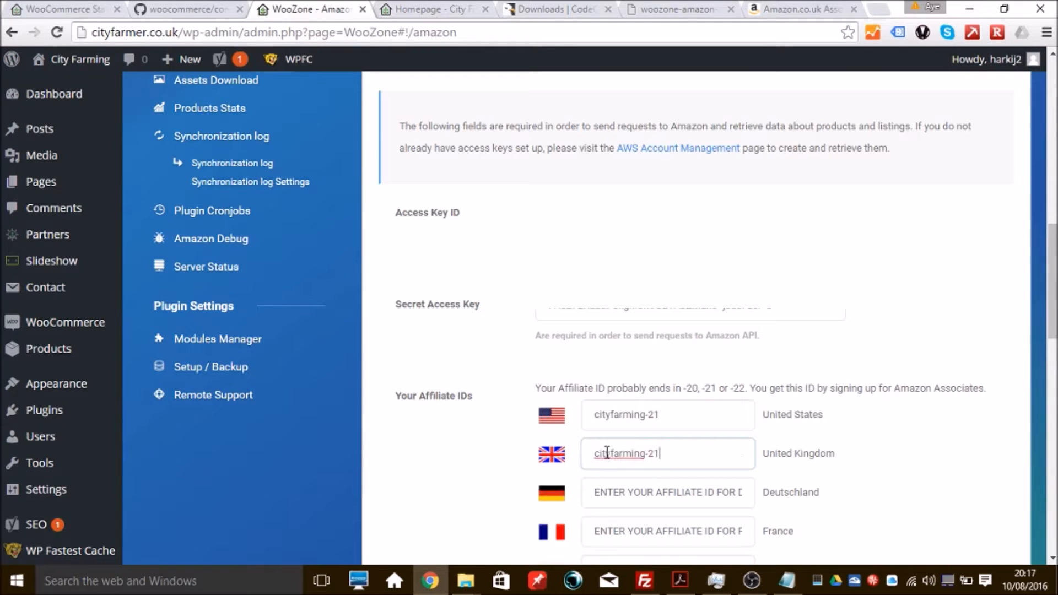
Step: Fill the remaining affiliate ID fields, from Deutschland through Brazil, with cityfarming-21
{"action": "key", "text": "Tab"}
{"action": "key", "text": "ctrl+v"}
{"action": "key", "text": "Tab"}
{"action": "key", "text": "ctrl+v"}
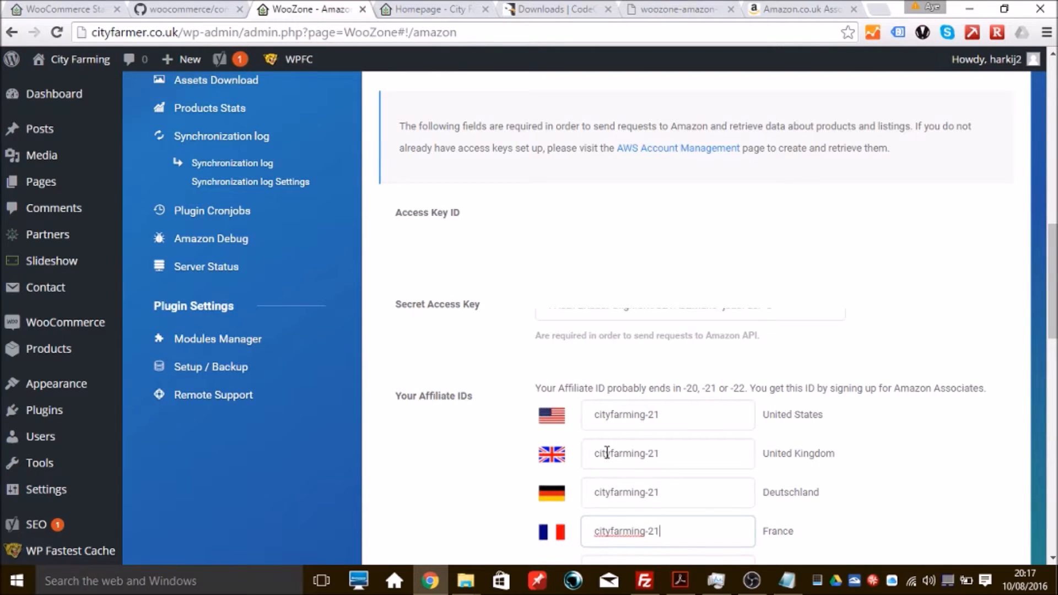
{"action": "key", "text": "Tab"}
{"action": "key", "text": "ctrl+v"}
{"action": "key", "text": "Tab"}
{"action": "key", "text": "ctrl+v"}
{"action": "key", "text": "Tab"}
{"action": "key", "text": "ctrl+v"}
{"action": "key", "text": "Tab"}
{"action": "key", "text": "ctrl+v"}
{"action": "key", "text": "Tab"}
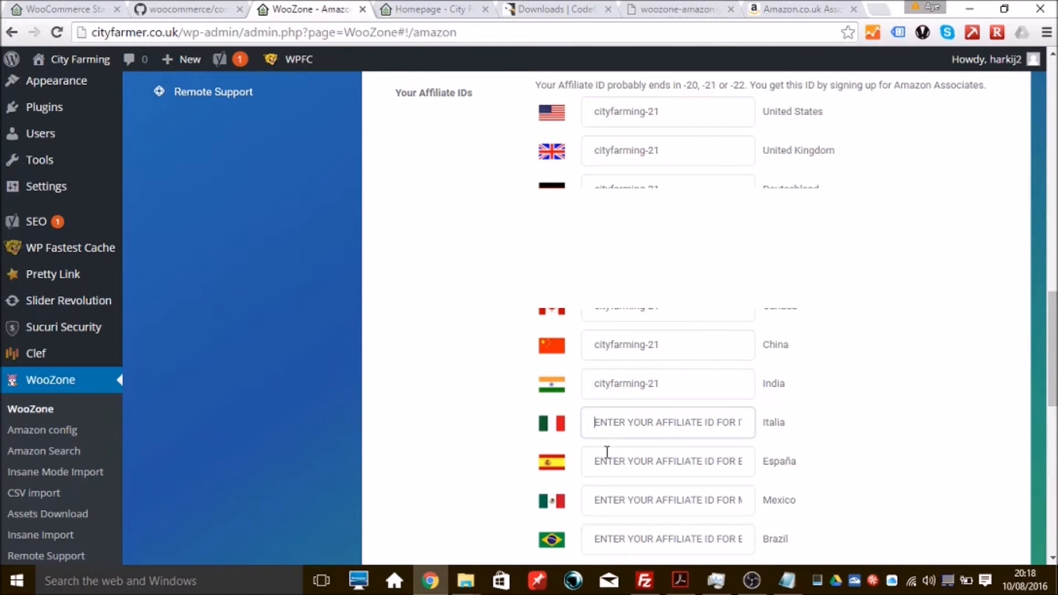
{"action": "key", "text": "ctrl+v"}
{"action": "key", "text": "Tab"}
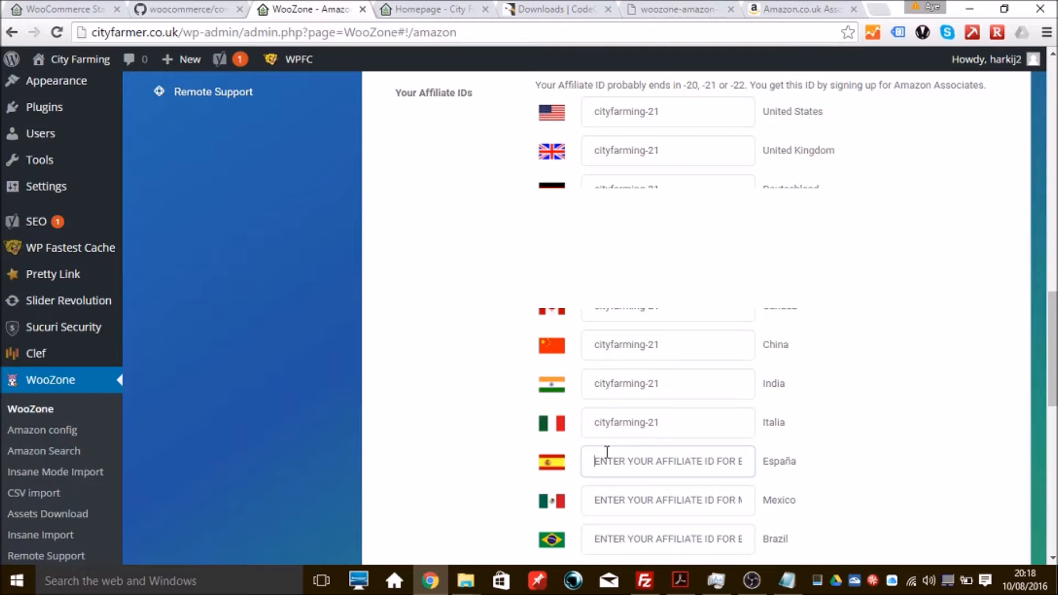
{"action": "key", "text": "ctrl+v"}
{"action": "key", "text": "Tab"}
{"action": "key", "text": "ctrl+v"}
{"action": "key", "text": "Tab"}
{"action": "key", "text": "ctrl+v"}
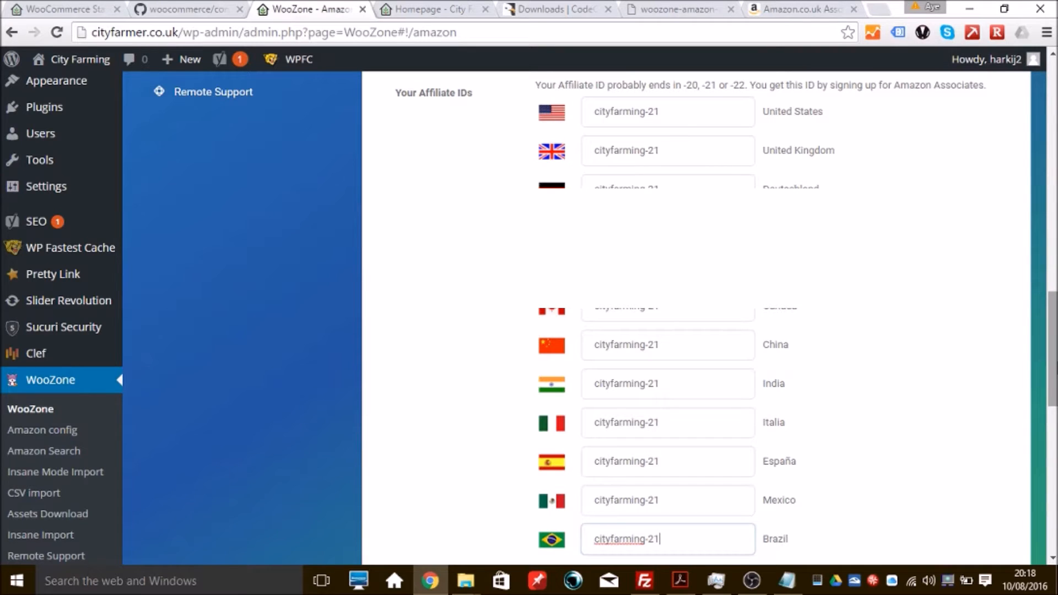
Step: Set the Main Affiliate ID to United Kingdom
{"action": "scroll", "coordinate": [1054, 384], "scroll_direction": "down", "scroll_amount": 2}
{"action": "left_click_drag", "start_coordinate": [1053, 384], "coordinate": [1051, 452]}
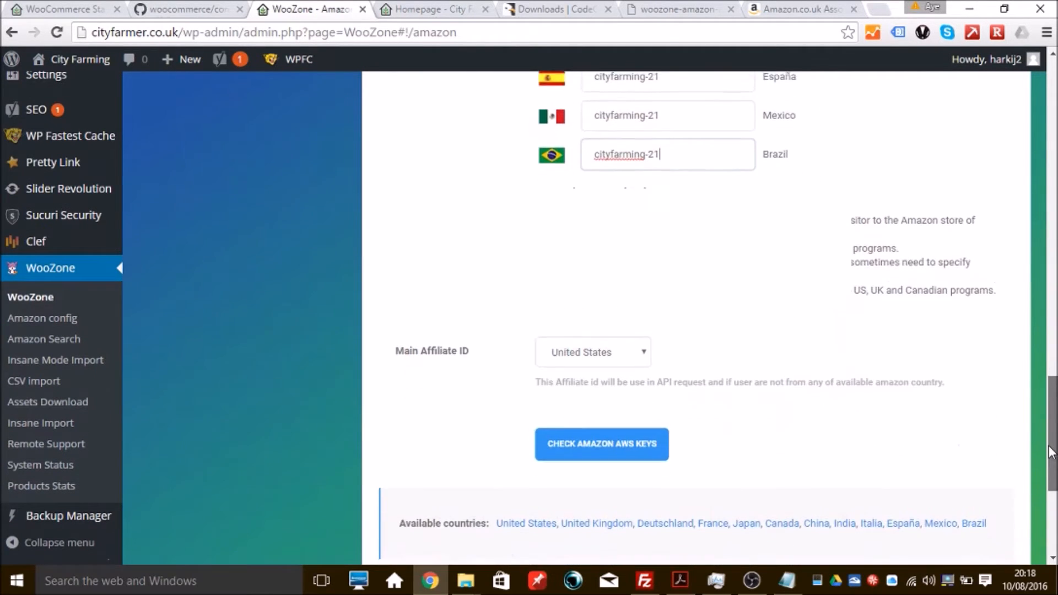
{"action": "left_click", "coordinate": [642, 358]}
{"action": "left_click", "coordinate": [621, 393]}
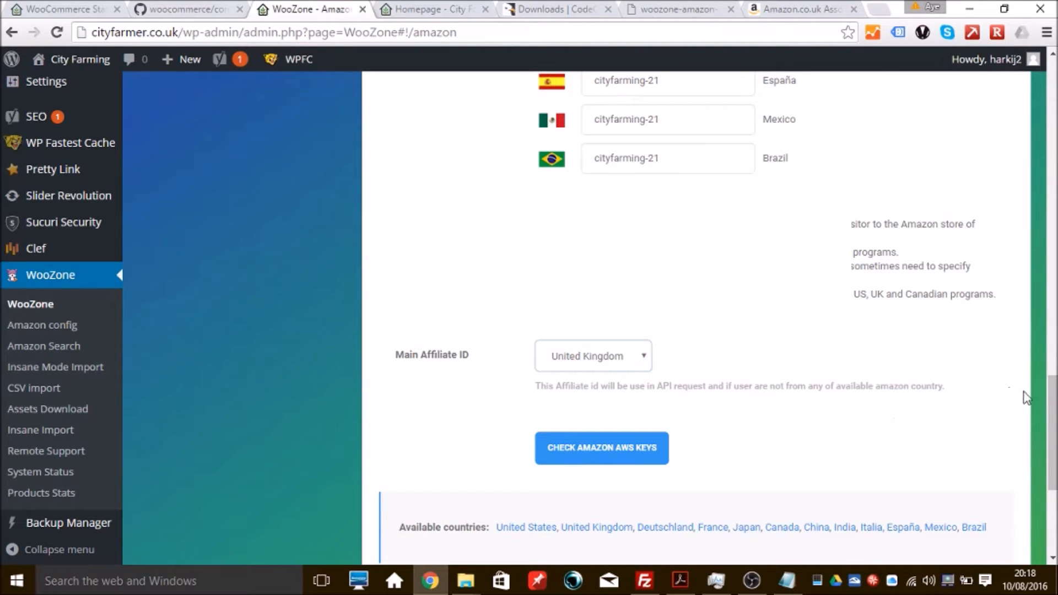
Step: Run the Amazon AWS keys check and dismiss the resulting dialog
{"action": "left_click_drag", "start_coordinate": [1053, 408], "coordinate": [1053, 446]}
{"action": "scroll", "coordinate": [1052, 447], "scroll_direction": "up", "scroll_amount": 1}
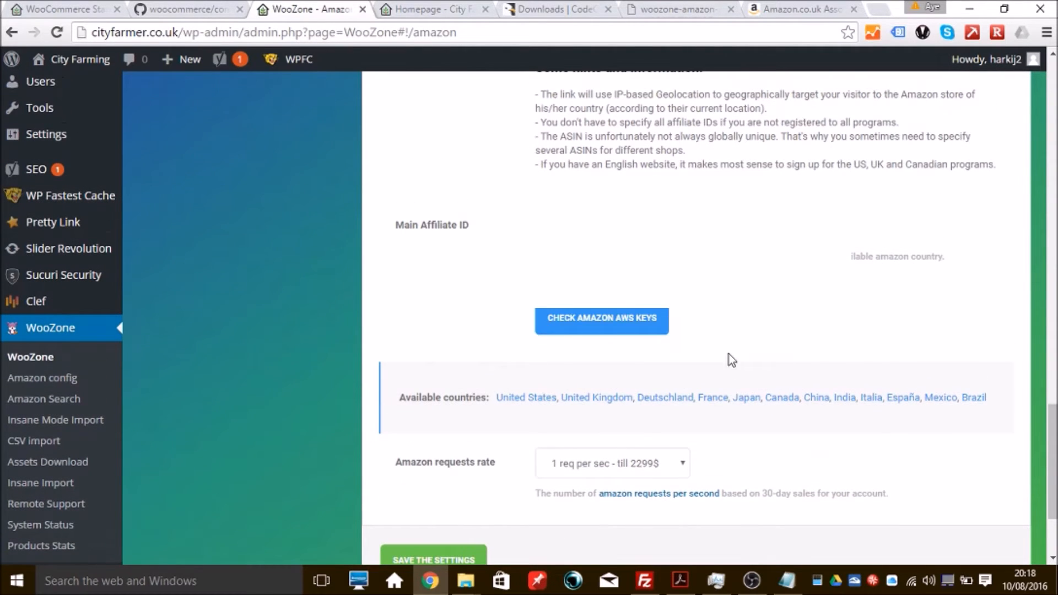
{"action": "left_click", "coordinate": [604, 319]}
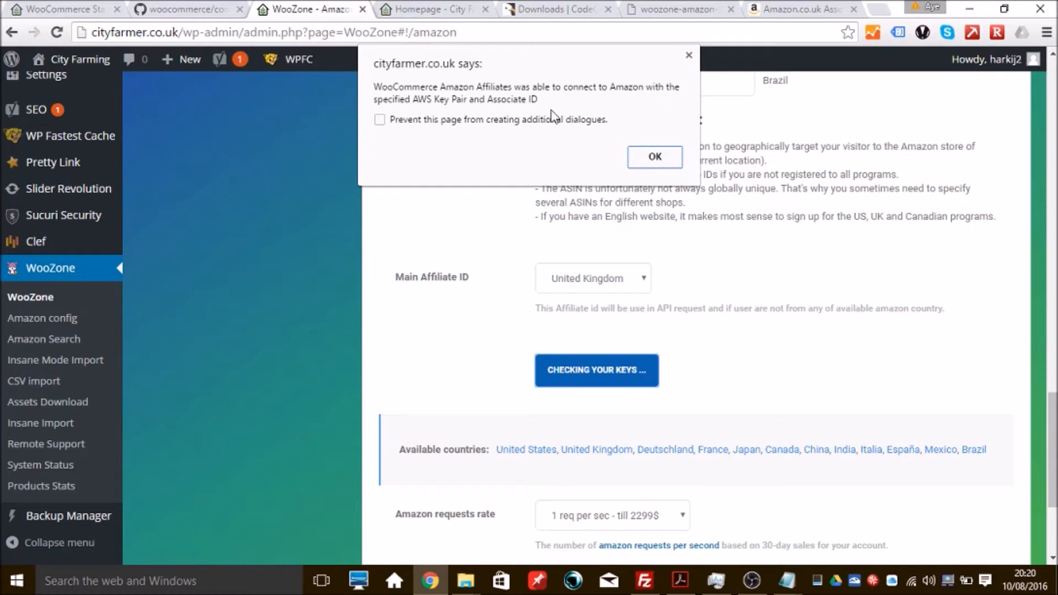
{"action": "left_click", "coordinate": [656, 158]}
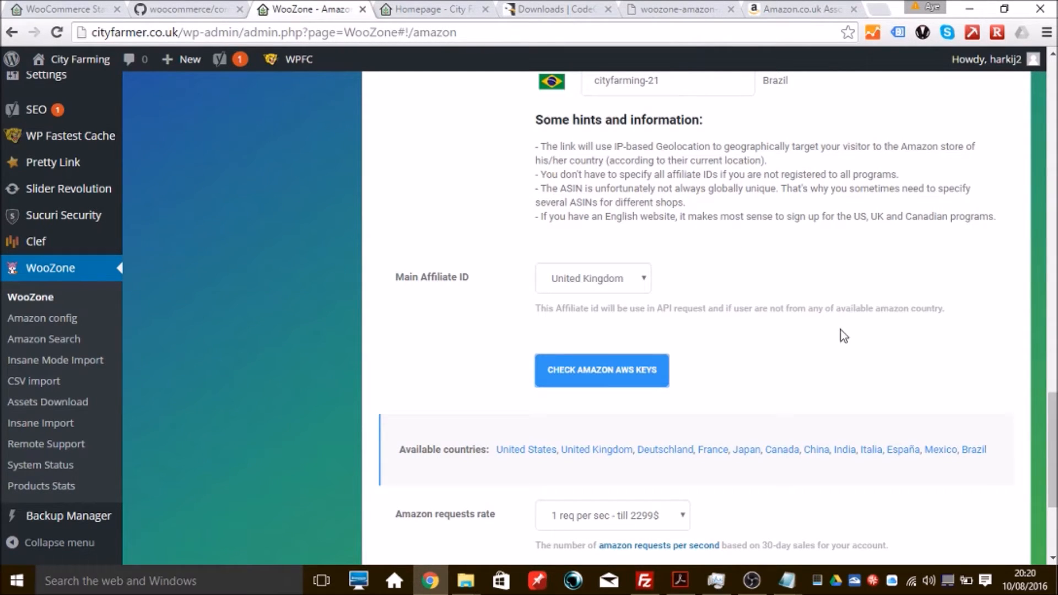
Step: Leave the Amazon config and return to the WooCommerce System Status page with the kingdom template overrides
{"action": "scroll", "coordinate": [1053, 479], "scroll_direction": "up", "scroll_amount": 2}
{"action": "scroll", "coordinate": [309, 241], "scroll_direction": "up", "scroll_amount": 15}
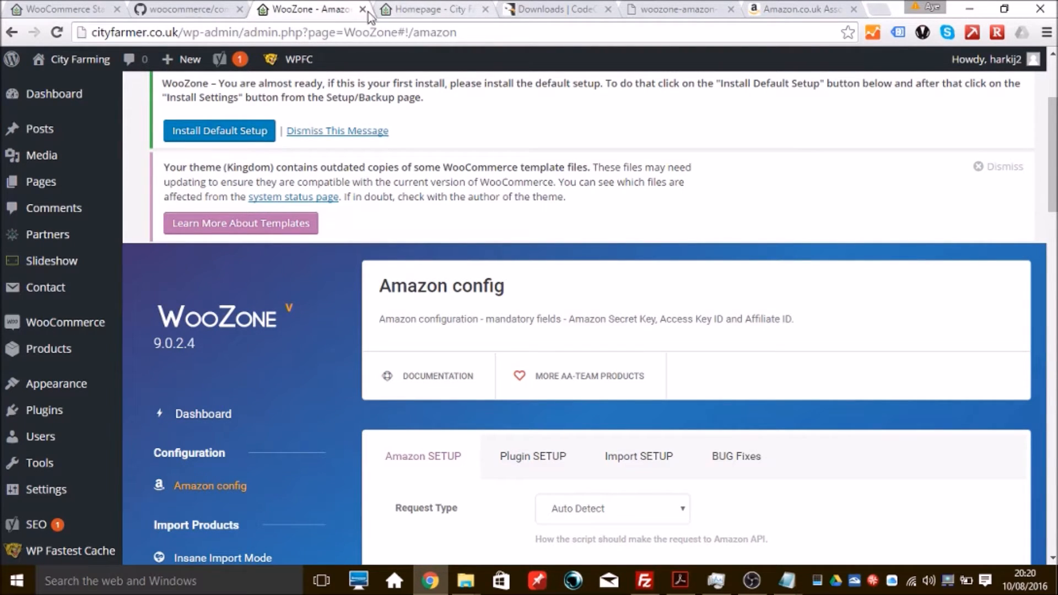
{"action": "left_click", "coordinate": [67, 9]}
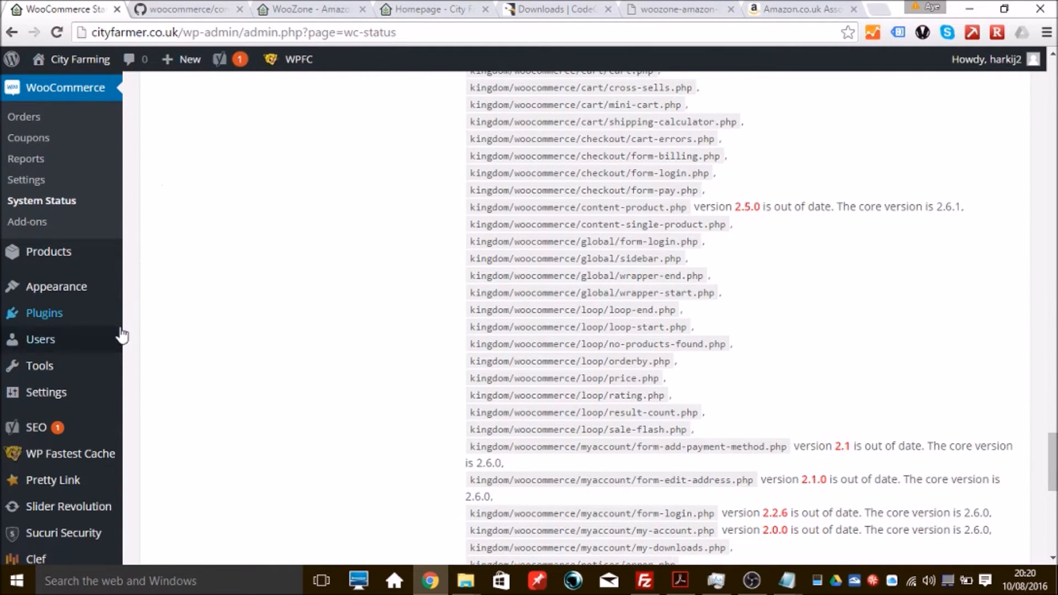
Step: Return to the WooZone page and dismiss the default setup message and the Smush Pro notice
{"action": "left_click", "coordinate": [311, 10]}
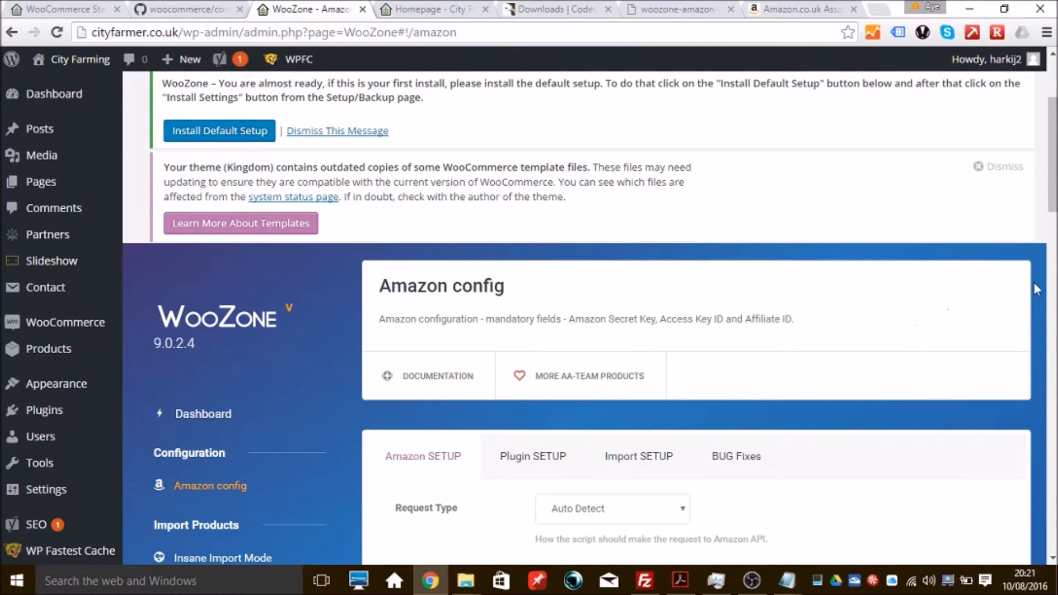
{"action": "left_click", "coordinate": [321, 132]}
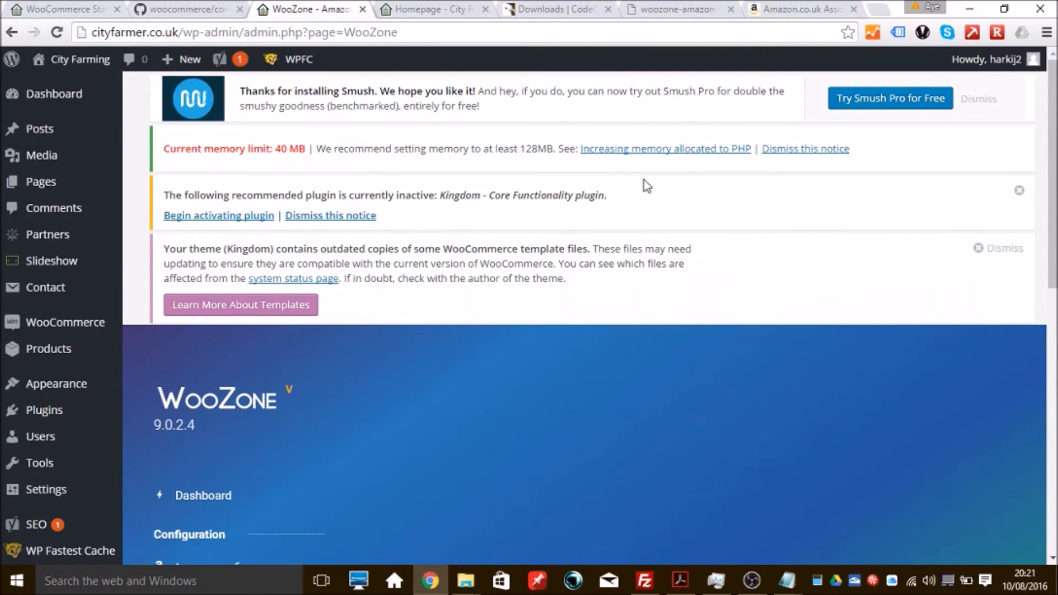
{"action": "left_click", "coordinate": [978, 99]}
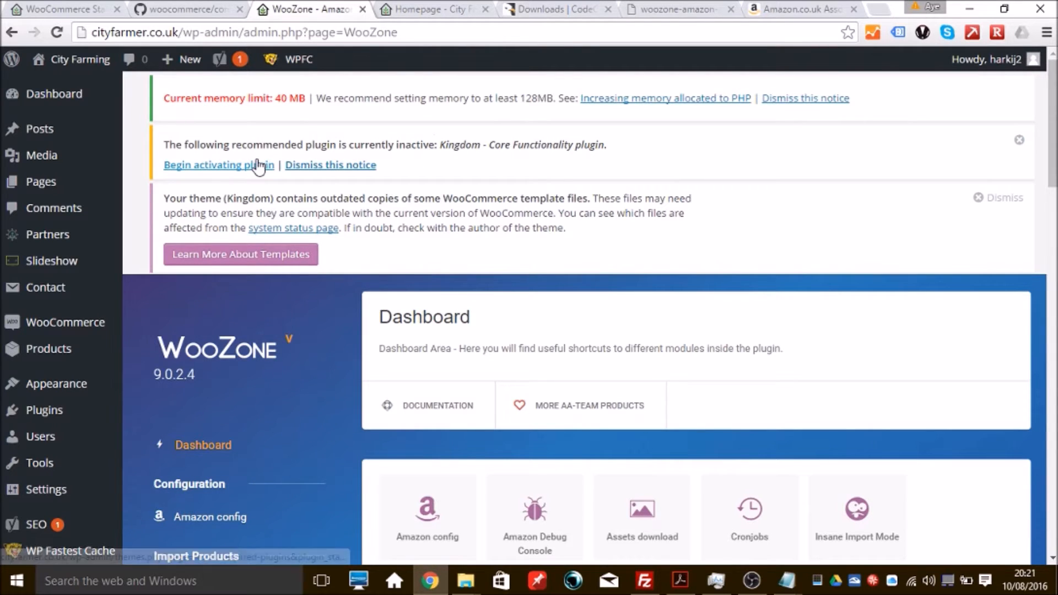
Step: Activate the recommended Kingdom - Core Functionality plugin with the Activate bulk action, and open the information about outdated WooCommerce templates
{"action": "left_click", "coordinate": [236, 169]}
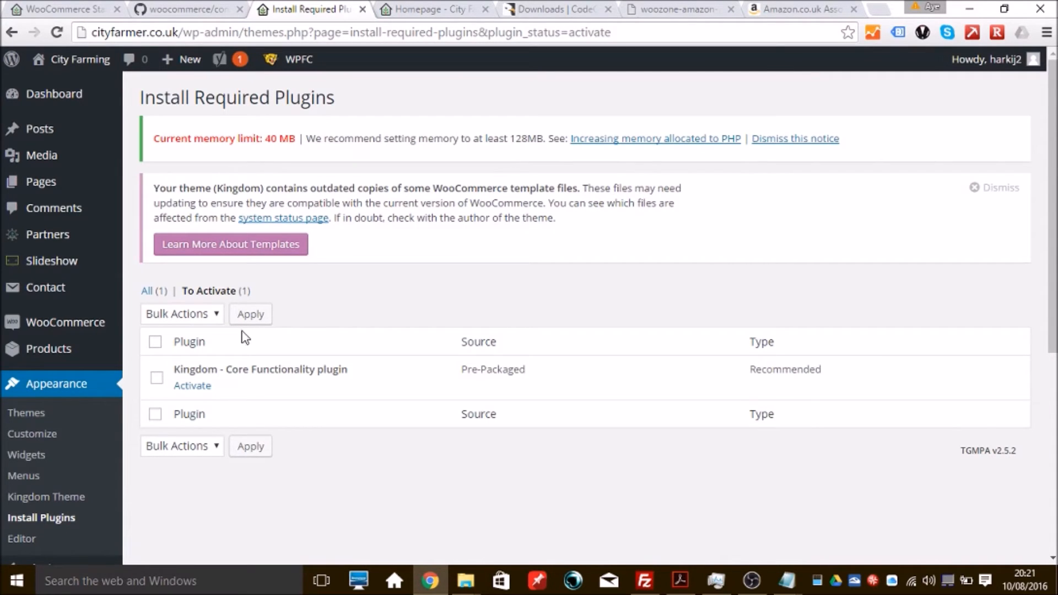
{"action": "left_click", "coordinate": [155, 342]}
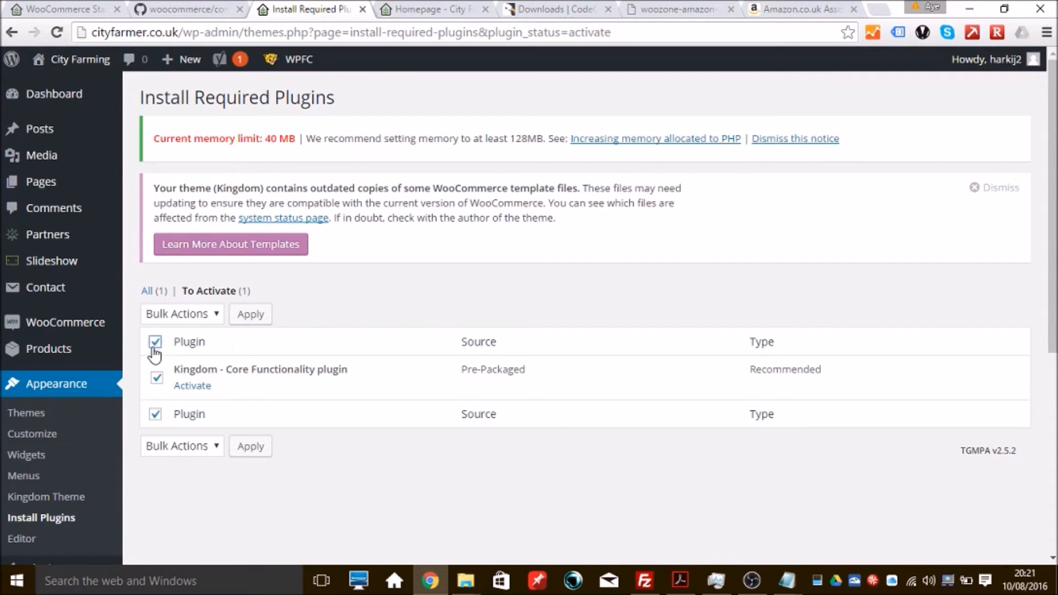
{"action": "left_click", "coordinate": [218, 315]}
{"action": "left_click", "coordinate": [201, 348]}
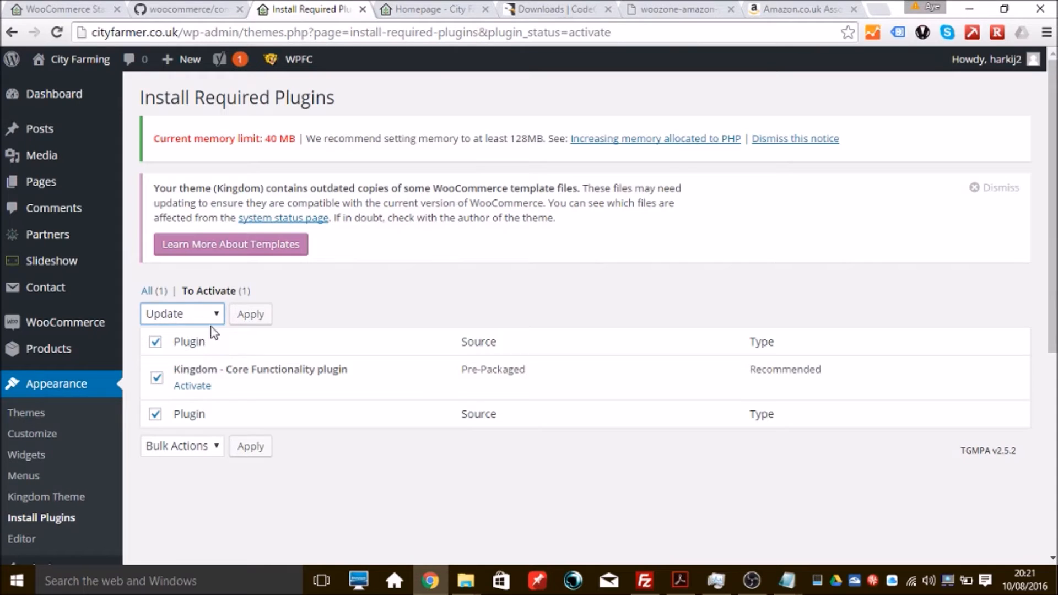
{"action": "left_click", "coordinate": [213, 322]}
{"action": "left_click", "coordinate": [176, 365]}
{"action": "left_click", "coordinate": [251, 319]}
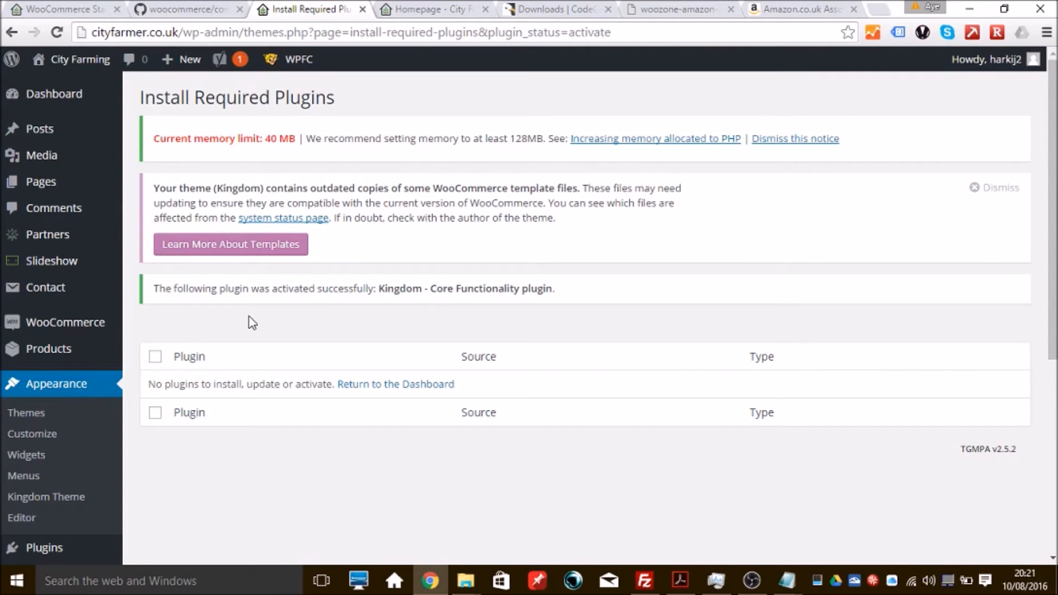
{"action": "left_click", "coordinate": [241, 254]}
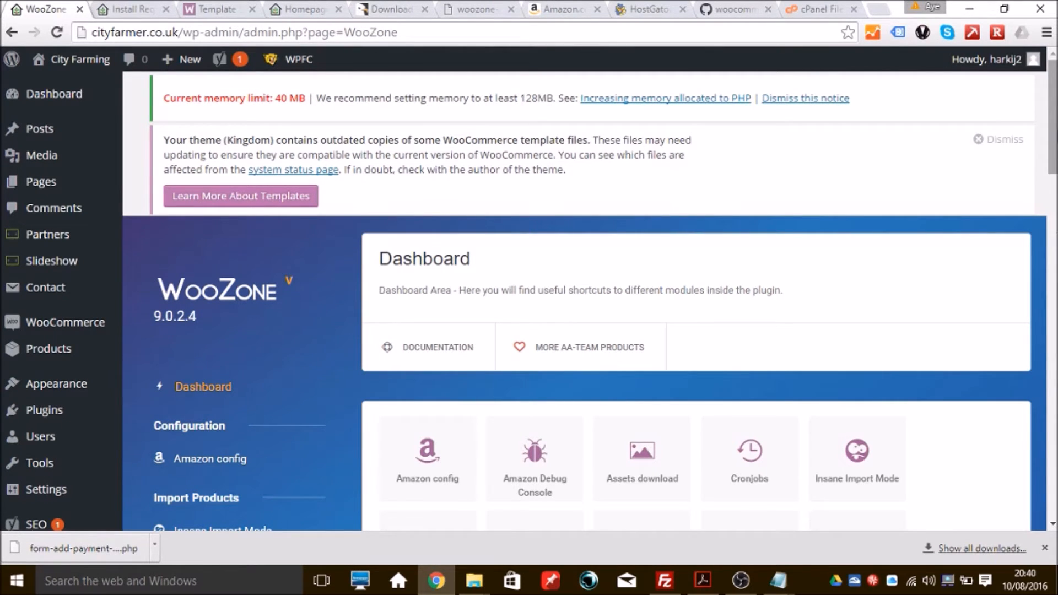
Step: Install the default settings configuration from WooZone's Setup / Backup module
{"action": "scroll", "coordinate": [1052, 116], "scroll_direction": "down", "scroll_amount": 8}
{"action": "scroll", "coordinate": [410, 330], "scroll_direction": "down", "scroll_amount": 3}
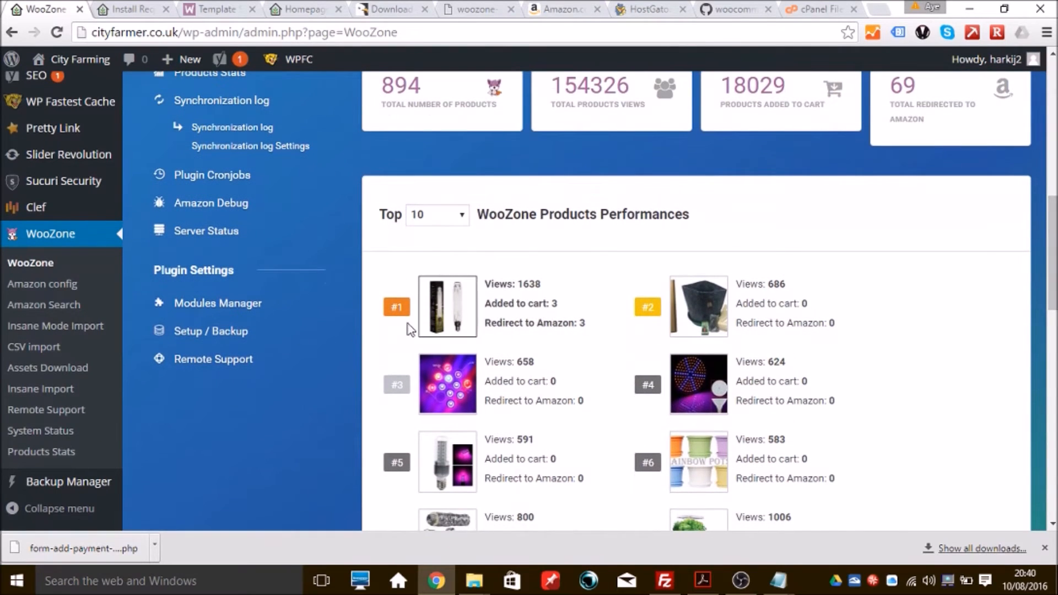
{"action": "left_click", "coordinate": [220, 331]}
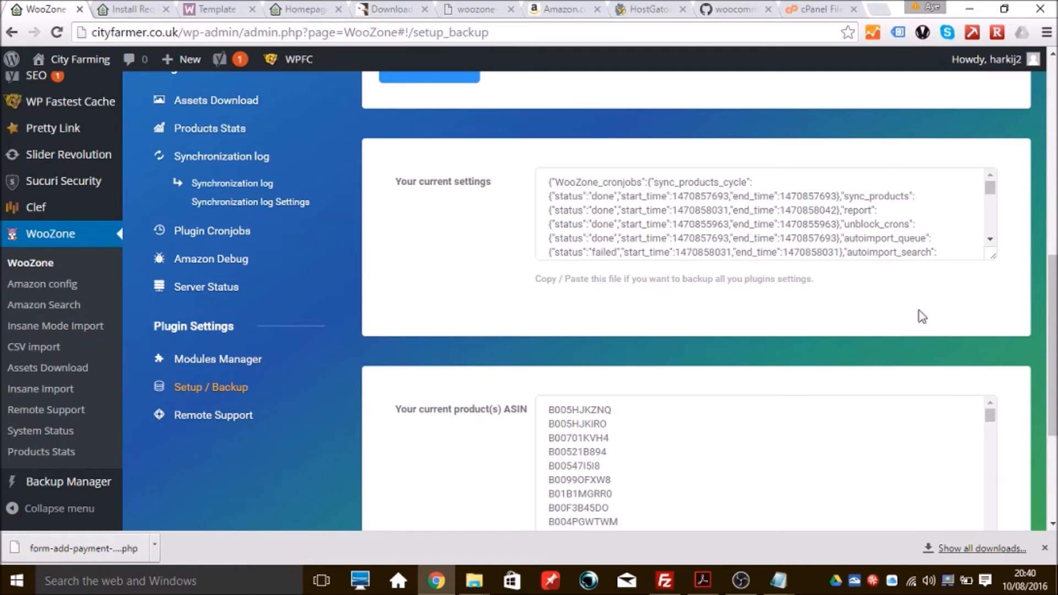
{"action": "left_click_drag", "start_coordinate": [1053, 278], "coordinate": [1052, 187]}
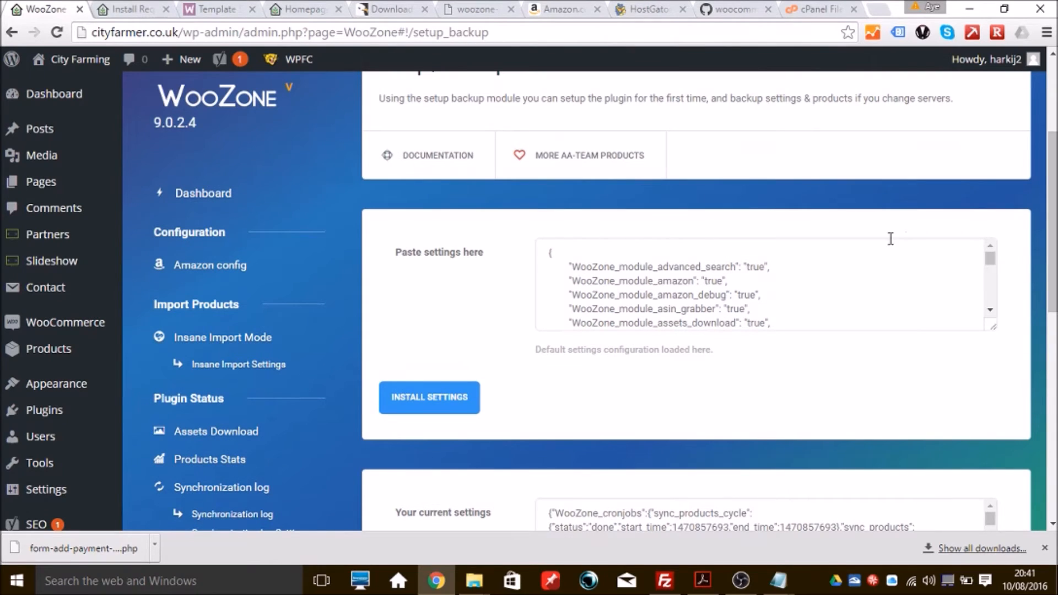
{"action": "left_click_drag", "start_coordinate": [991, 264], "coordinate": [992, 267]}
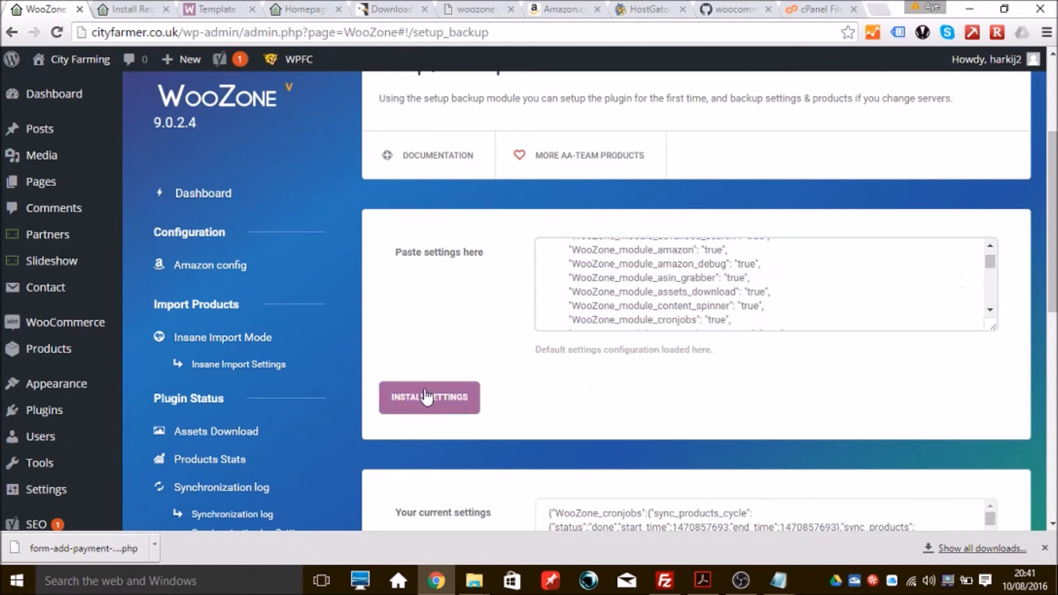
{"action": "left_click", "coordinate": [451, 404]}
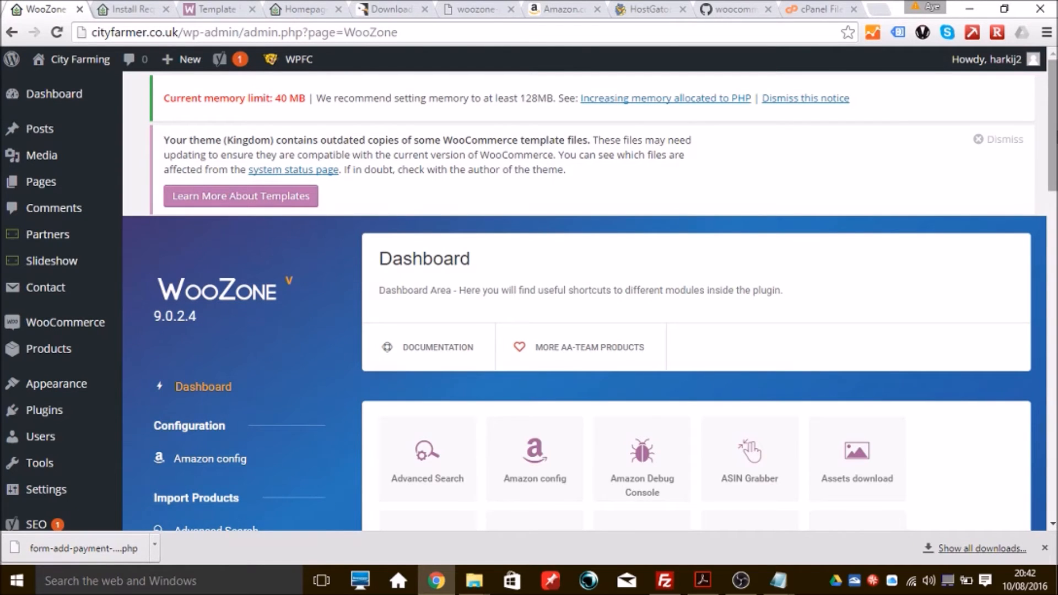
Step: Look through the modules and statistics on the WooZone dashboard and open Insane Import Mode
{"action": "scroll", "coordinate": [584, 300], "scroll_direction": "down", "scroll_amount": 8}
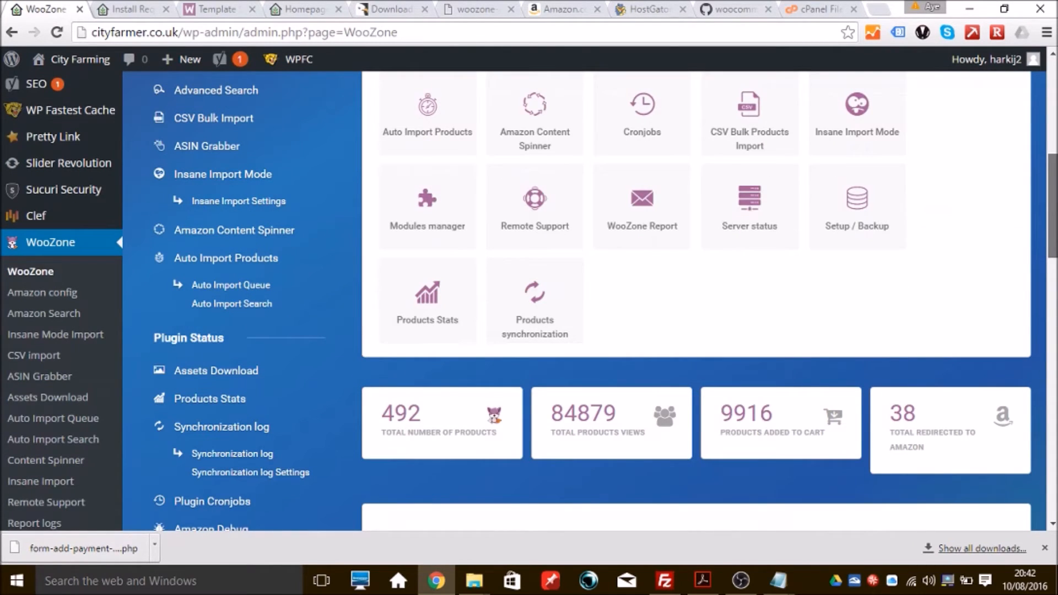
{"action": "scroll", "coordinate": [584, 301], "scroll_direction": "down", "scroll_amount": 4}
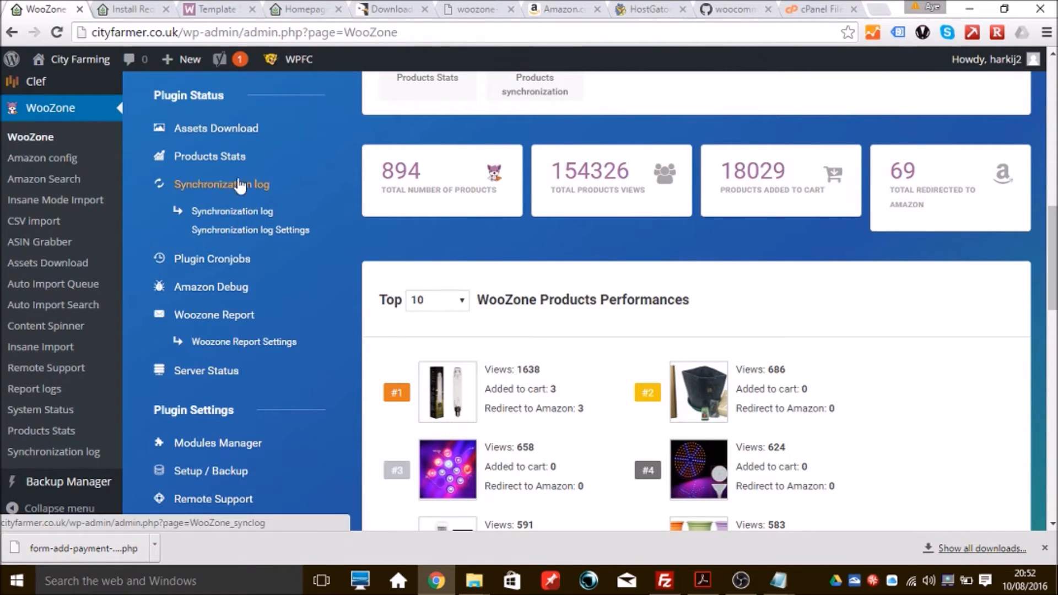
{"action": "scroll", "coordinate": [1053, 251], "scroll_direction": "down", "scroll_amount": 1}
{"action": "left_click_drag", "start_coordinate": [1053, 251], "coordinate": [1053, 196]}
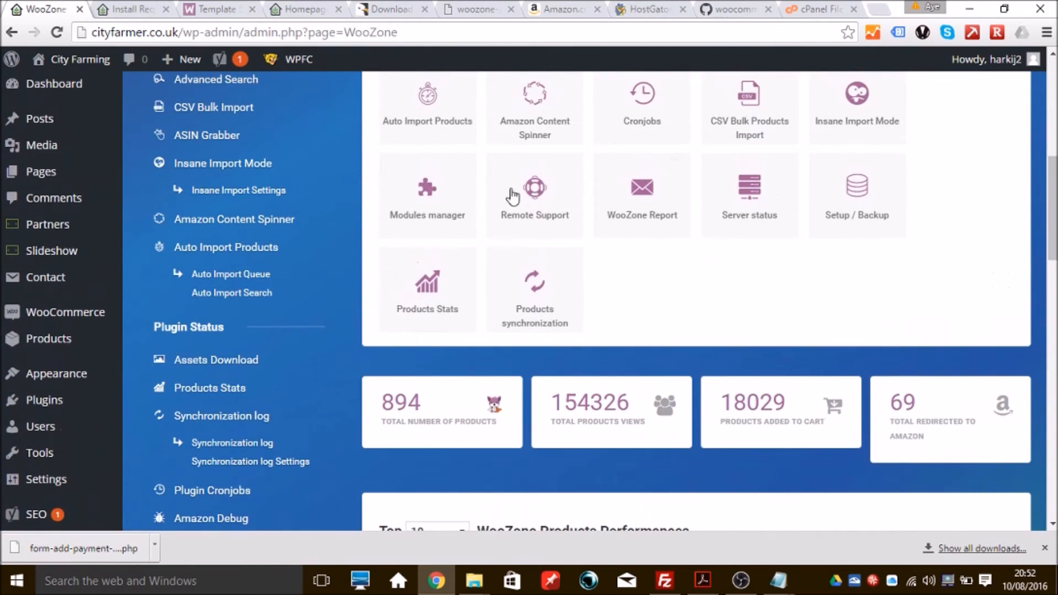
{"action": "left_click", "coordinate": [213, 164]}
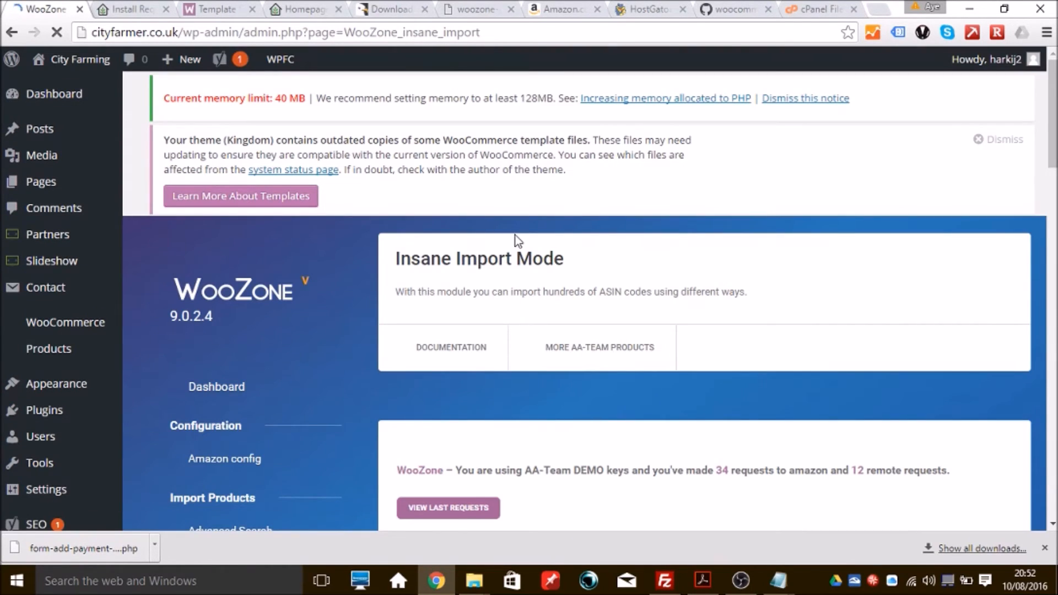
Step: Launch a product search for the suggested keyword "seeds" in all categories, covering the first 5 pages
{"action": "left_click_drag", "start_coordinate": [1052, 95], "coordinate": [1052, 206]}
{"action": "left_click", "coordinate": [479, 169]}
{"action": "type", "text": "Seeds"}
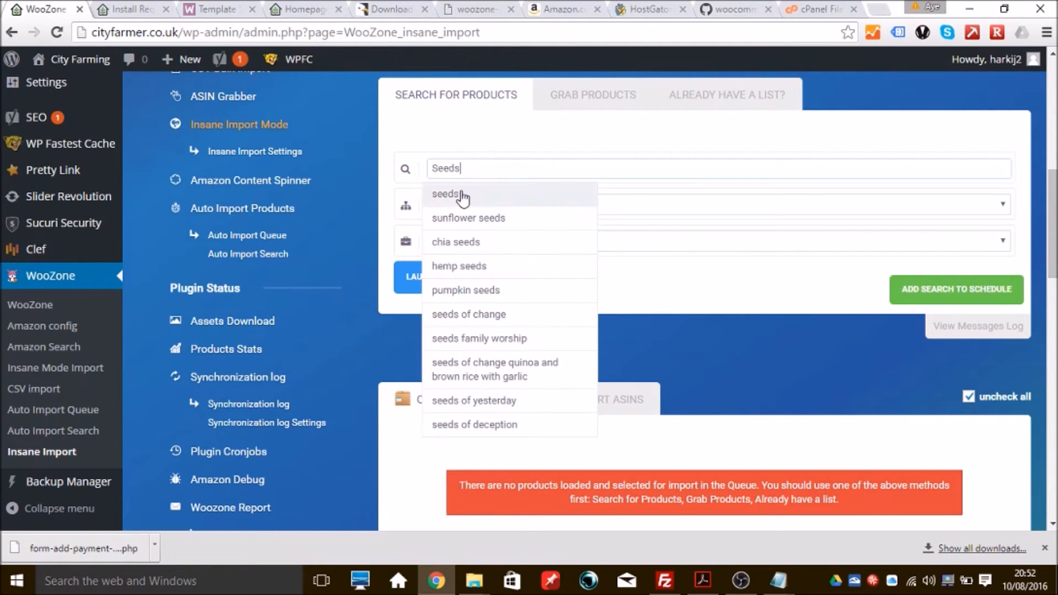
{"action": "left_click", "coordinate": [460, 198]}
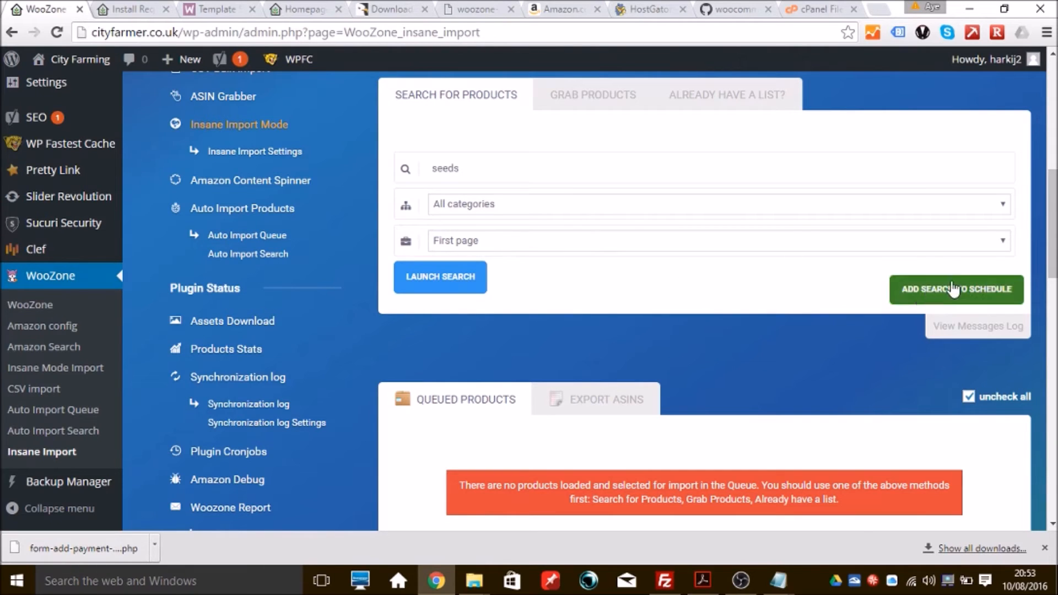
{"action": "left_click", "coordinate": [995, 253]}
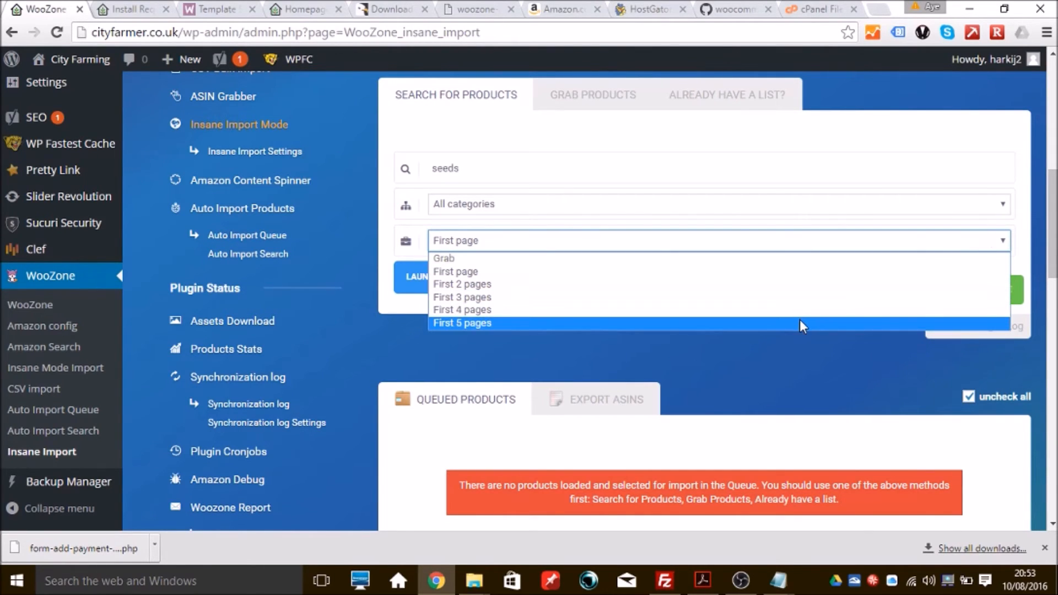
{"action": "left_click", "coordinate": [803, 325]}
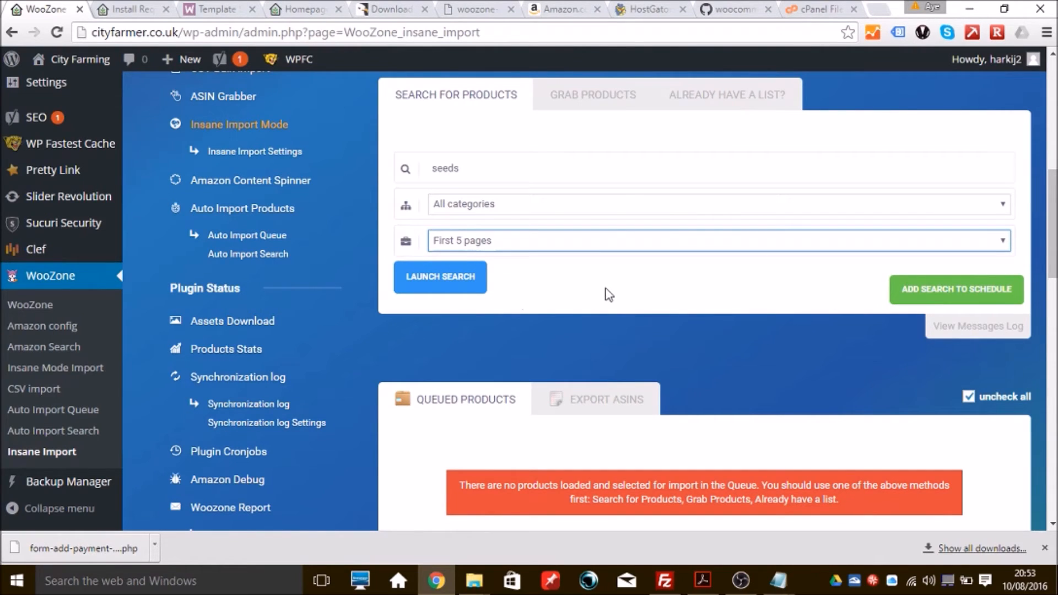
{"action": "left_click", "coordinate": [441, 278]}
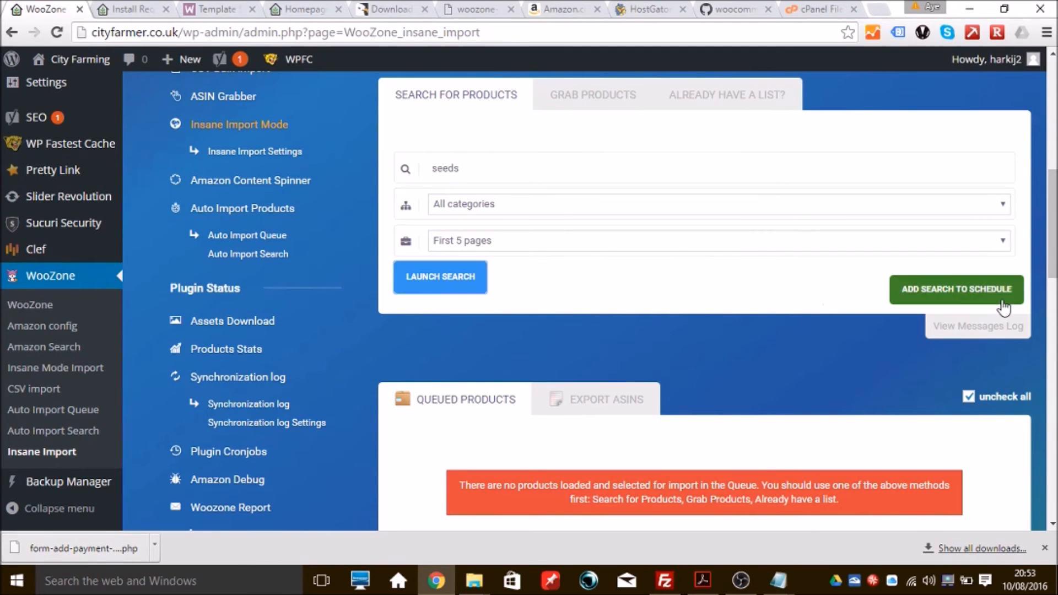
Step: Narrow the search to the Home Garden category and the Plants, Seeds & Bulbs browse node, relaunch it and view the queued products
{"action": "left_click_drag", "start_coordinate": [1052, 198], "coordinate": [1052, 176]}
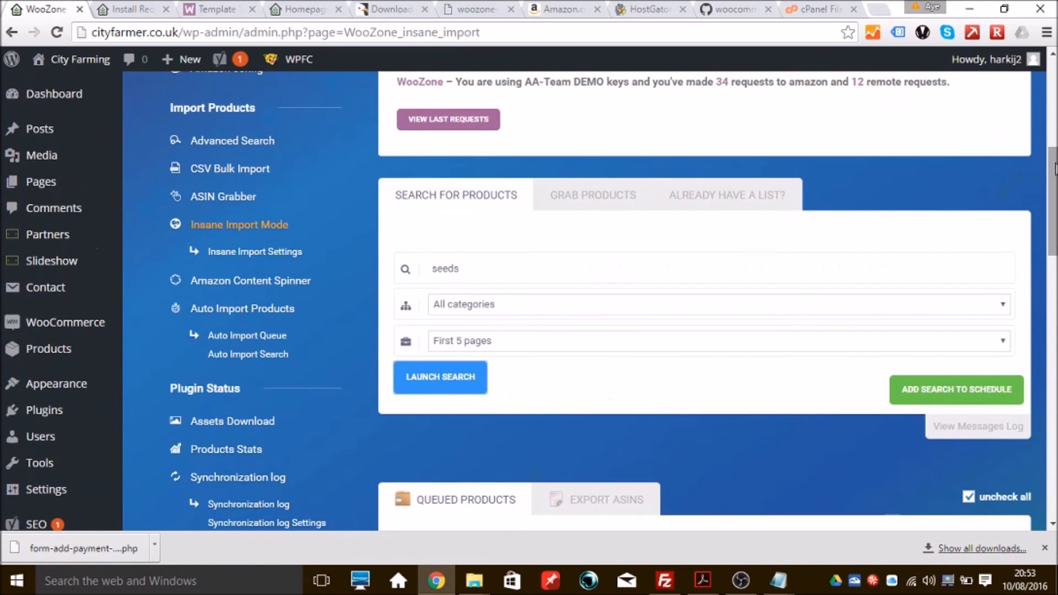
{"action": "left_click", "coordinate": [574, 304]}
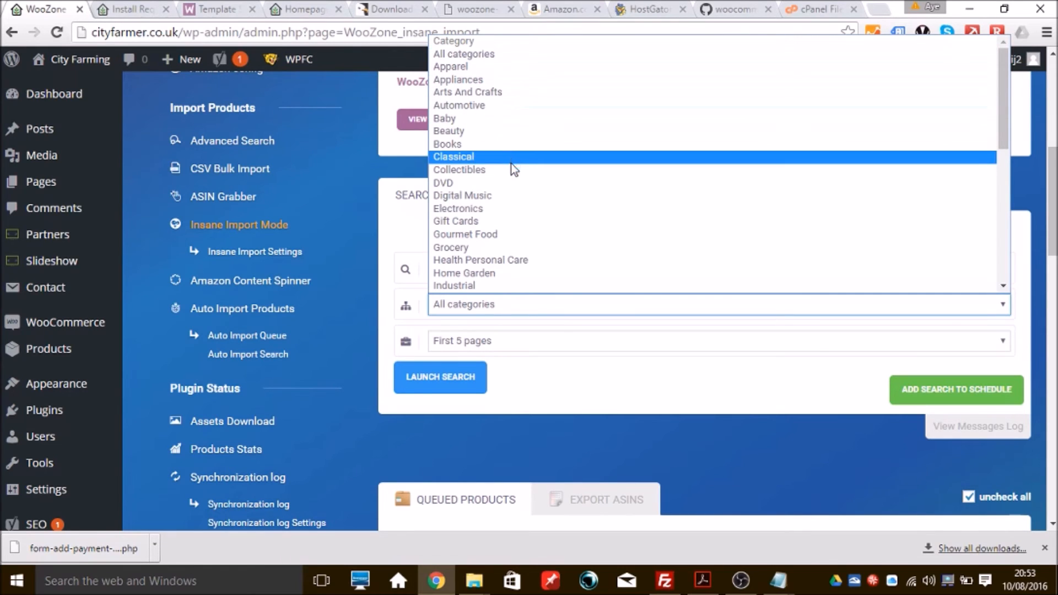
{"action": "left_click", "coordinate": [520, 278]}
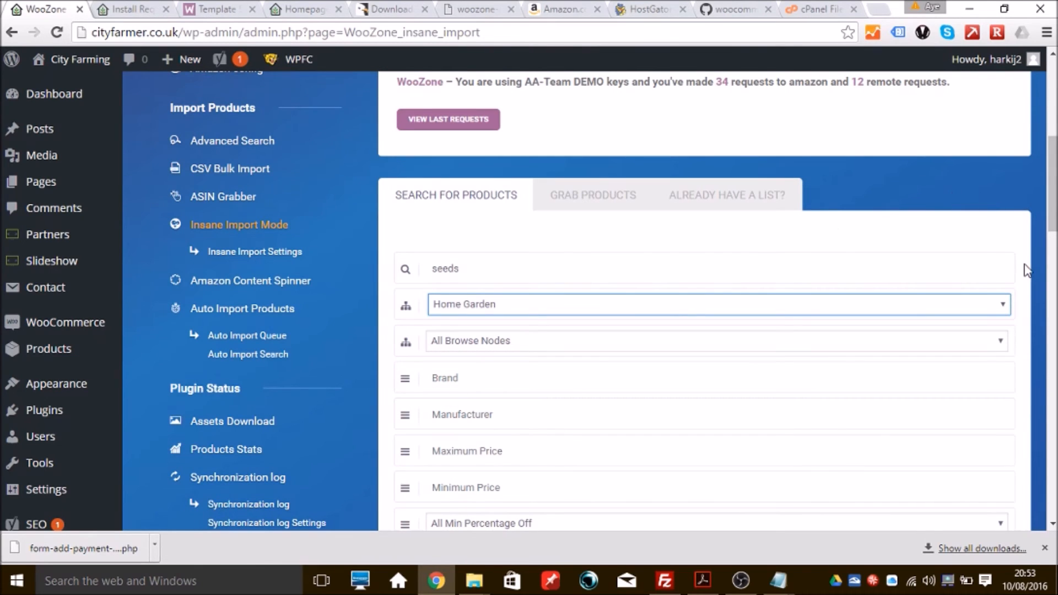
{"action": "left_click", "coordinate": [1000, 341]}
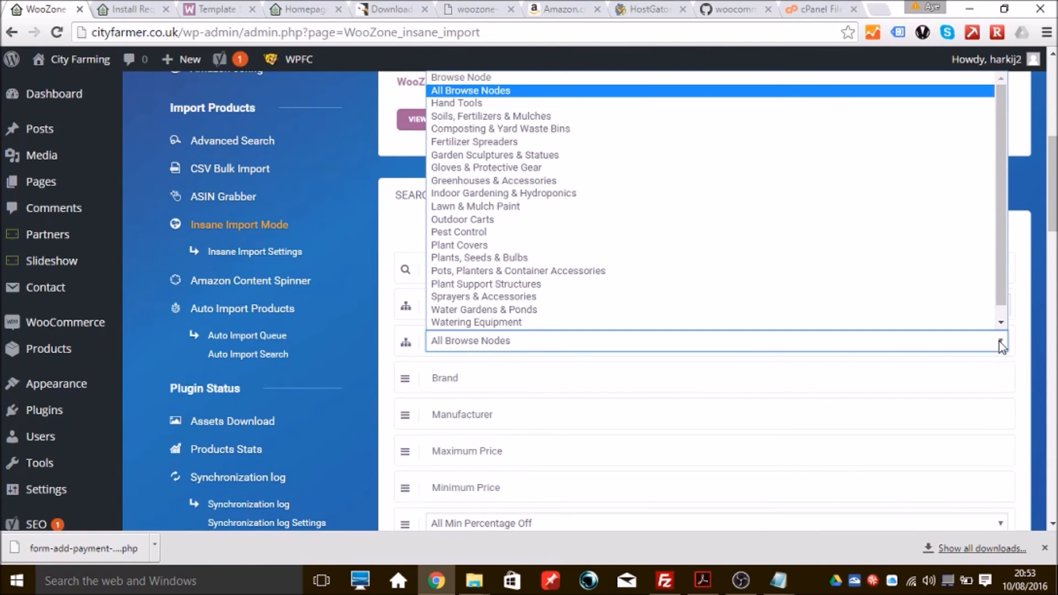
{"action": "left_click", "coordinate": [838, 258]}
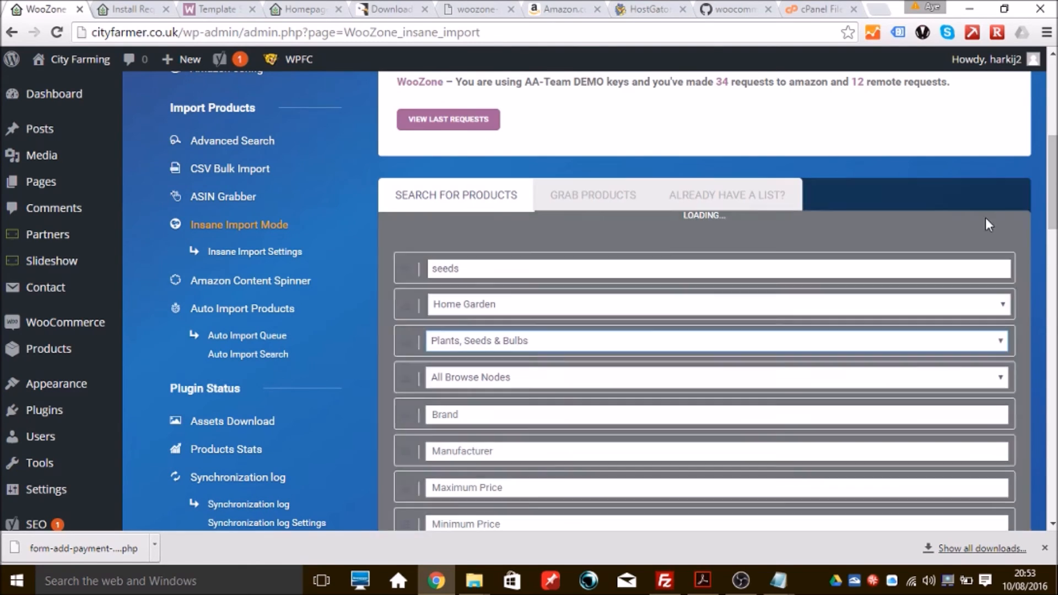
{"action": "left_click_drag", "start_coordinate": [1053, 175], "coordinate": [1053, 245]}
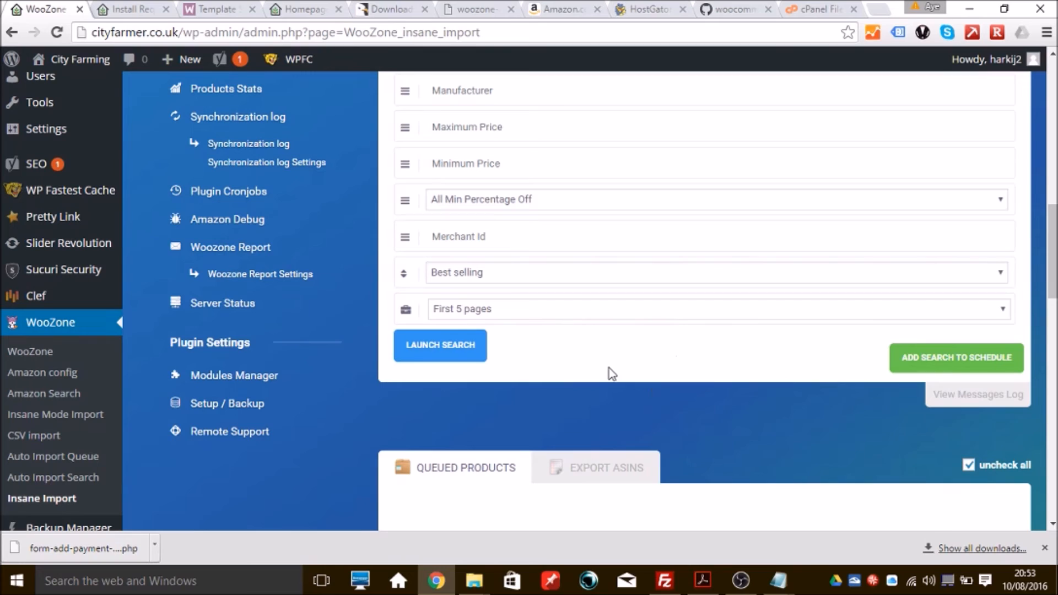
{"action": "left_click", "coordinate": [444, 343]}
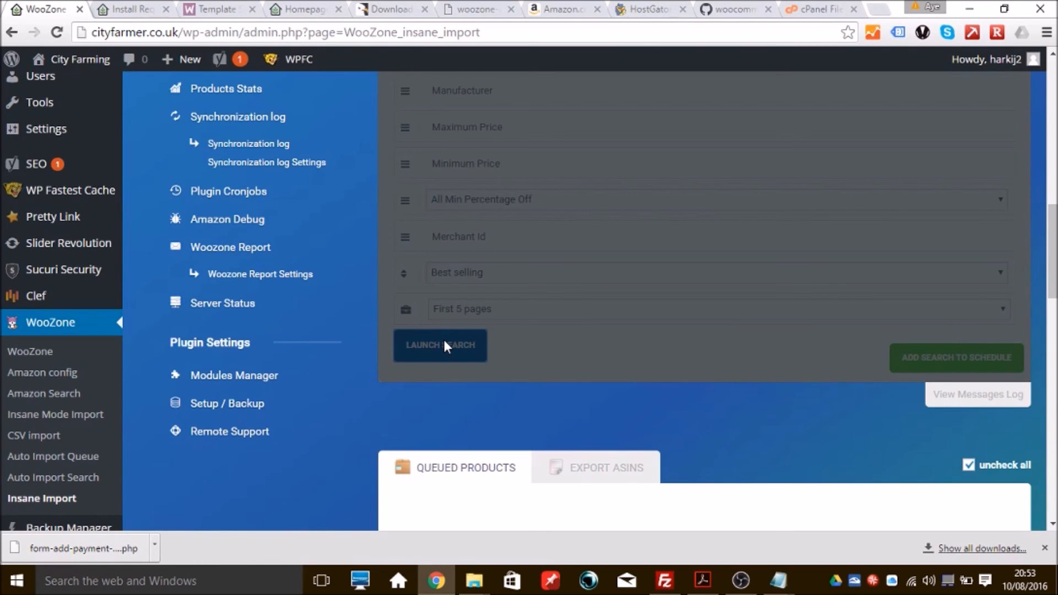
{"action": "left_click_drag", "start_coordinate": [1055, 262], "coordinate": [1055, 220]}
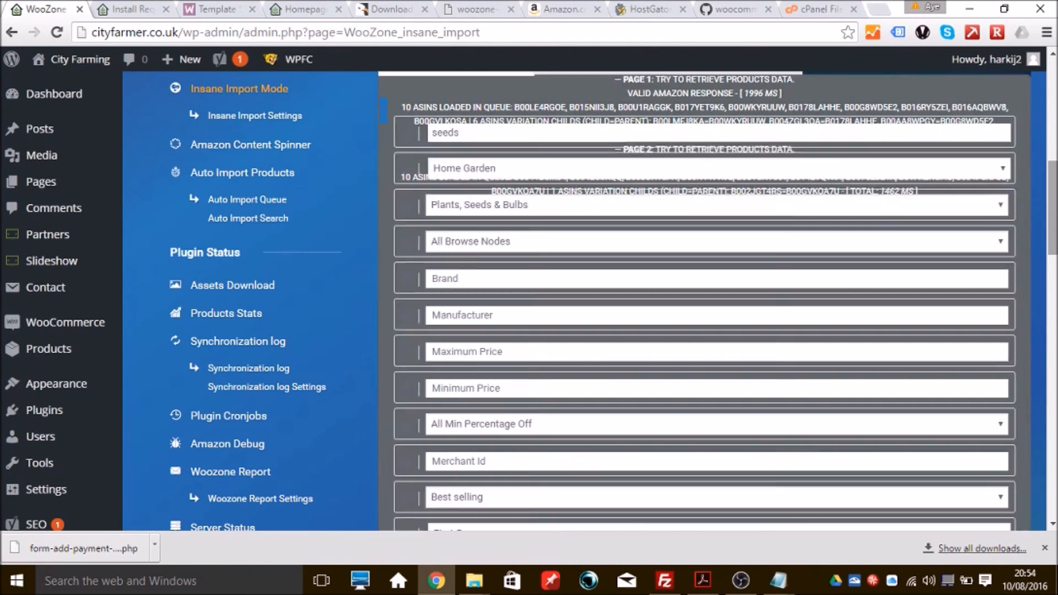
{"action": "scroll", "coordinate": [704, 300], "scroll_direction": "down", "scroll_amount": 7}
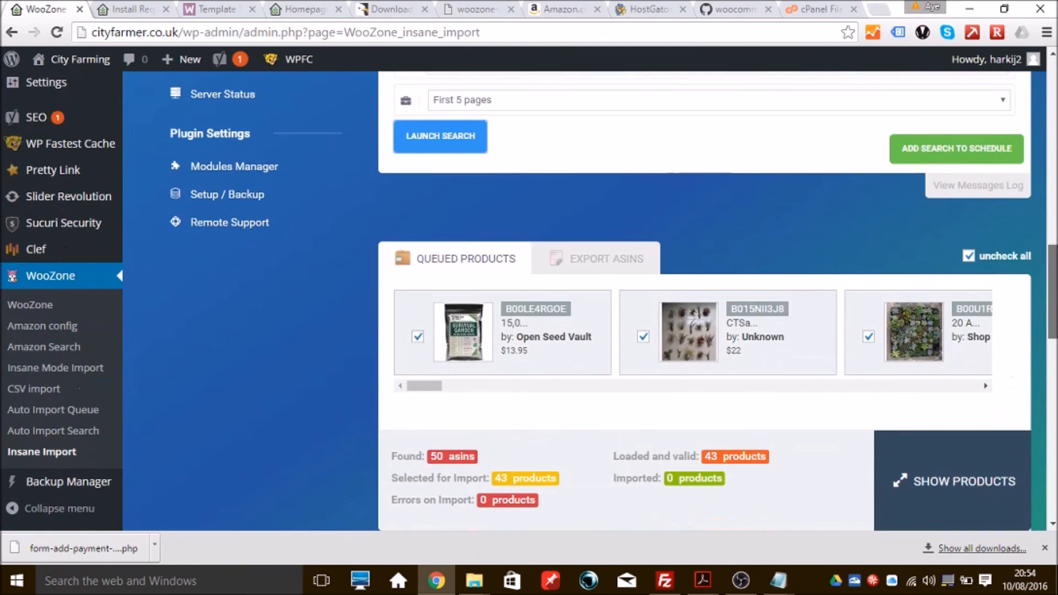